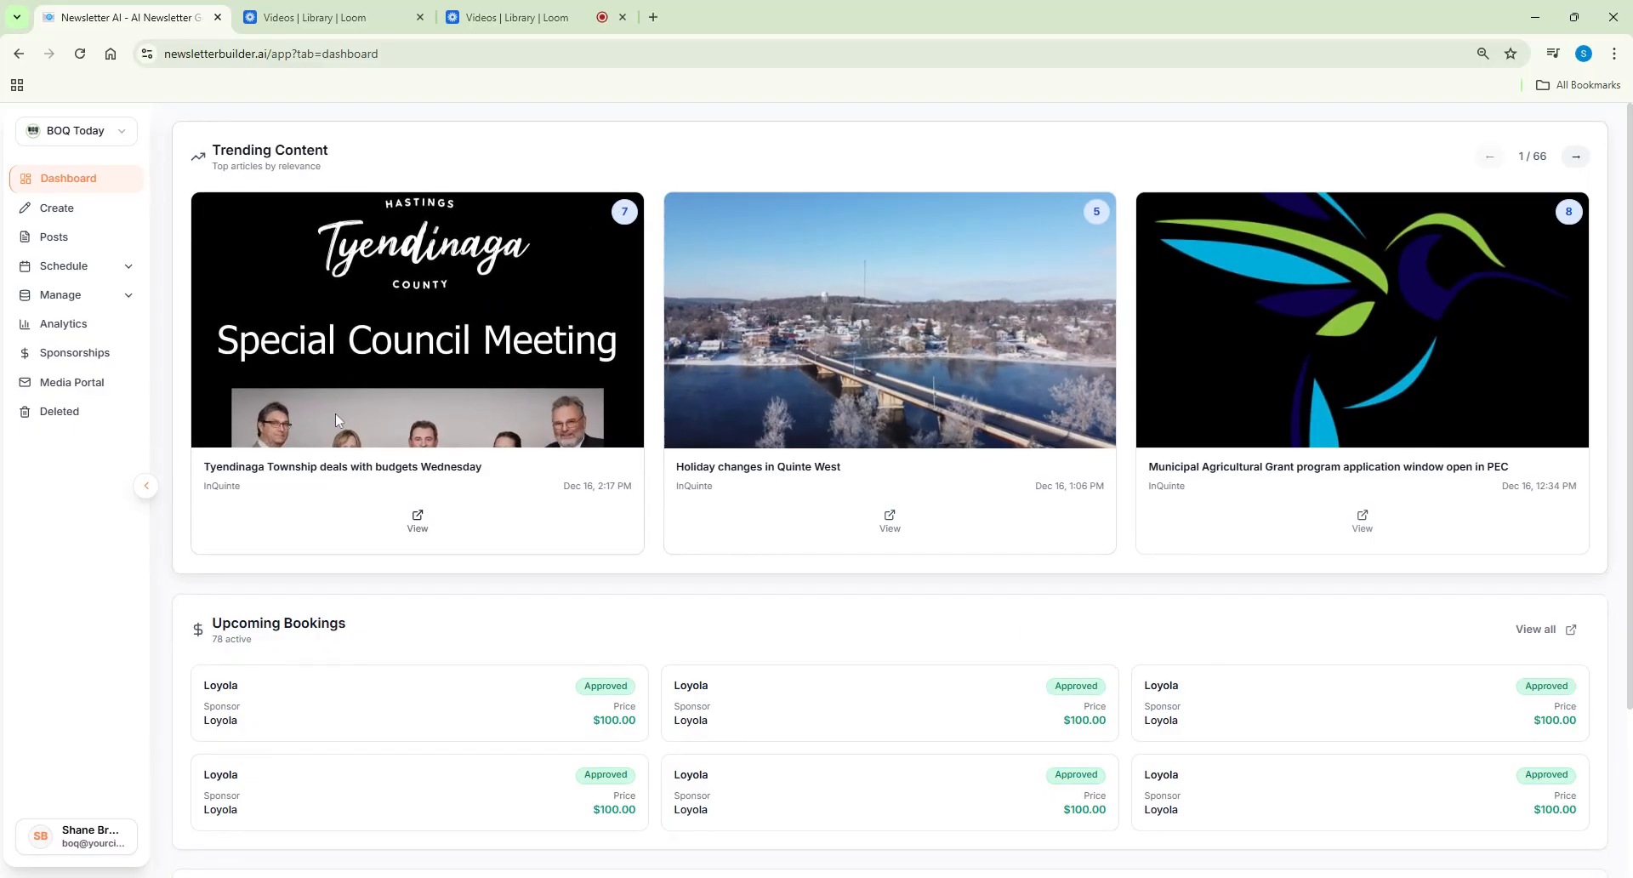
Open the Media Portal and view the details of the test submission in its inbox
click(81, 391)
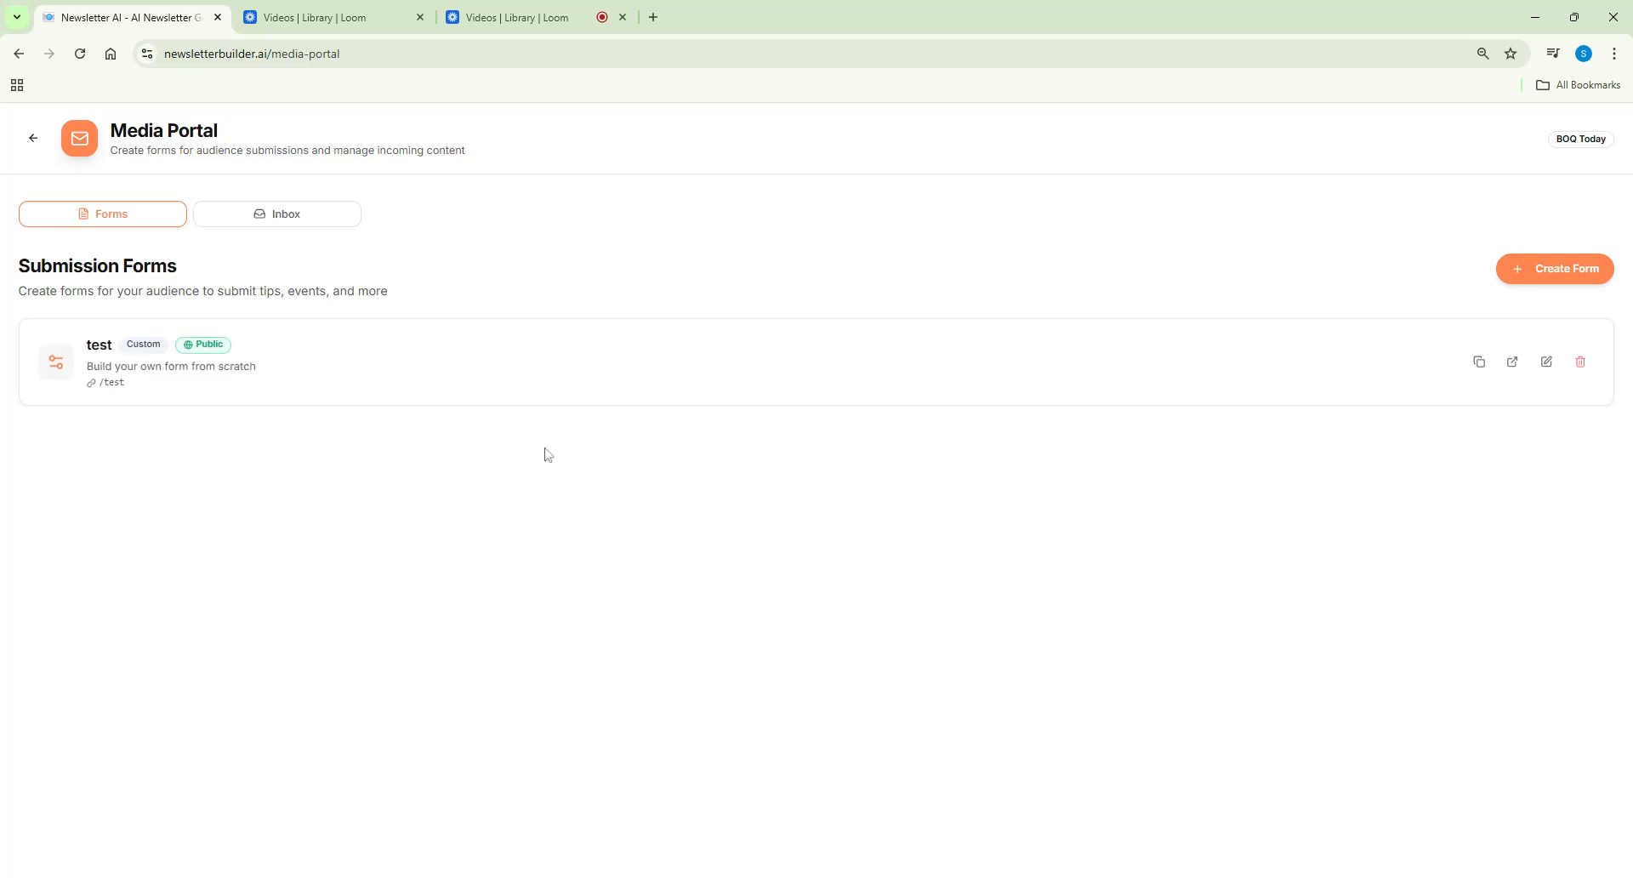
click(281, 217)
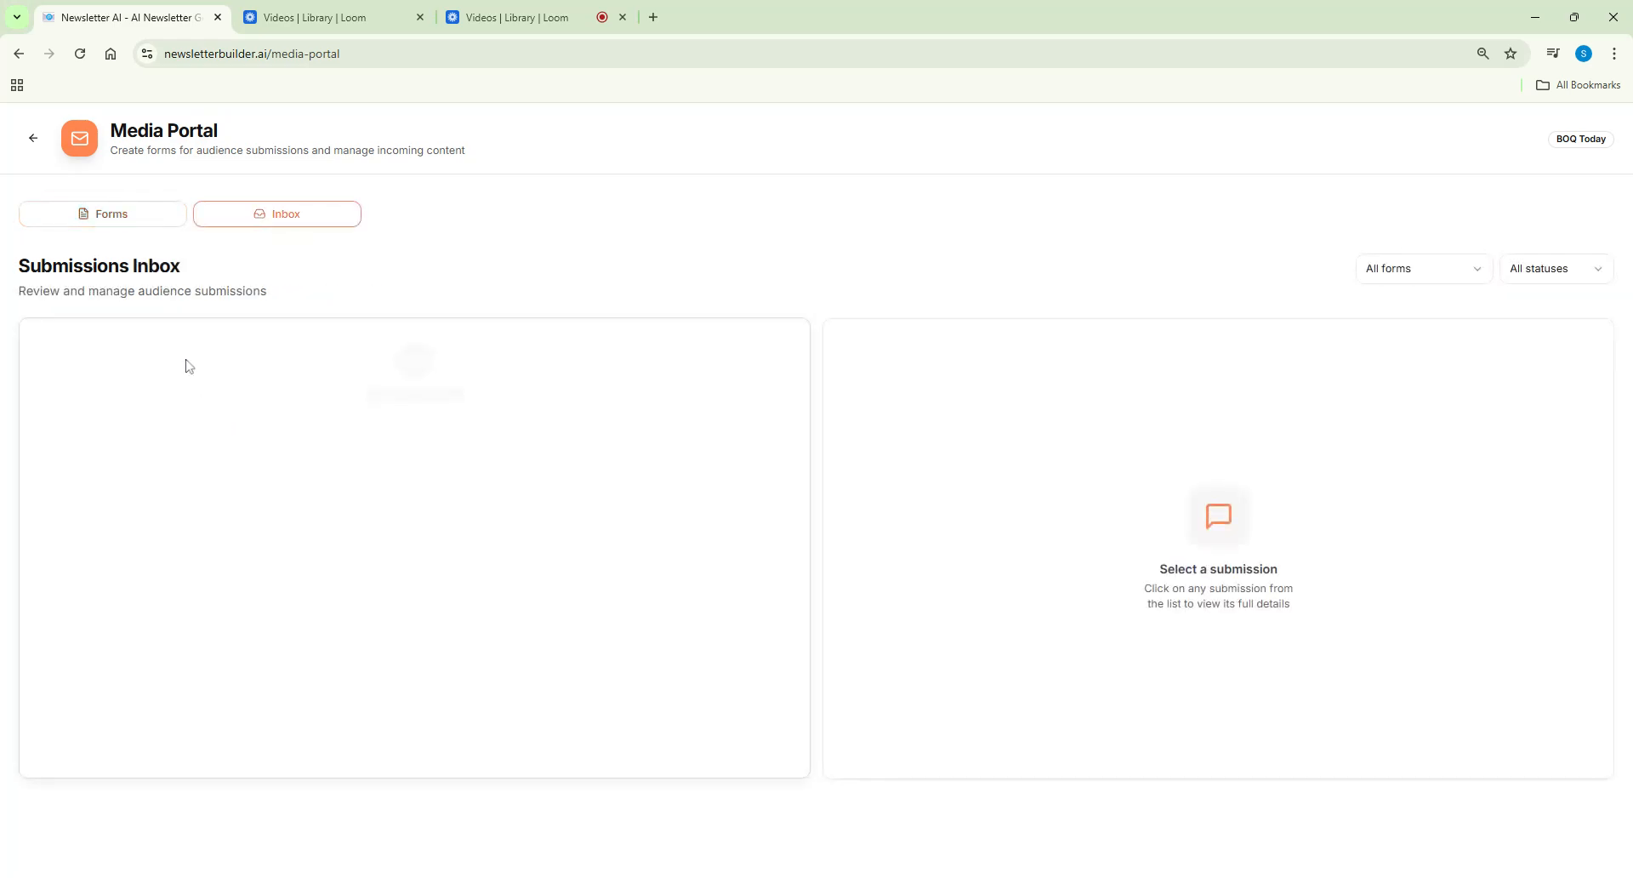
click(328, 357)
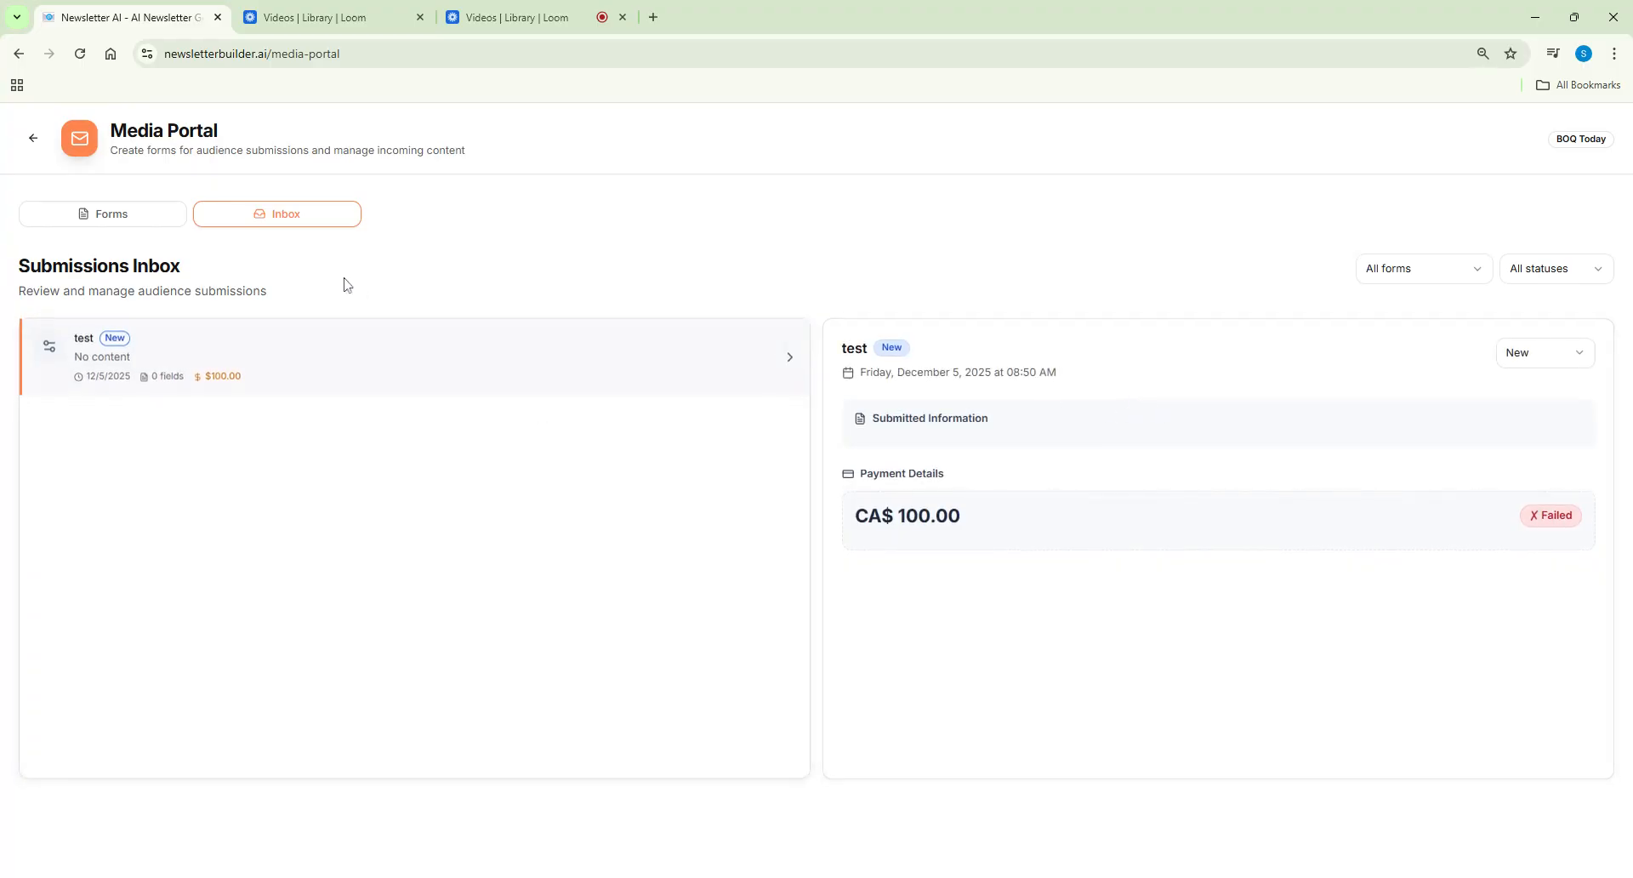
Start a new submission form named "Business Boost" with the URL slug business-boost
click(124, 228)
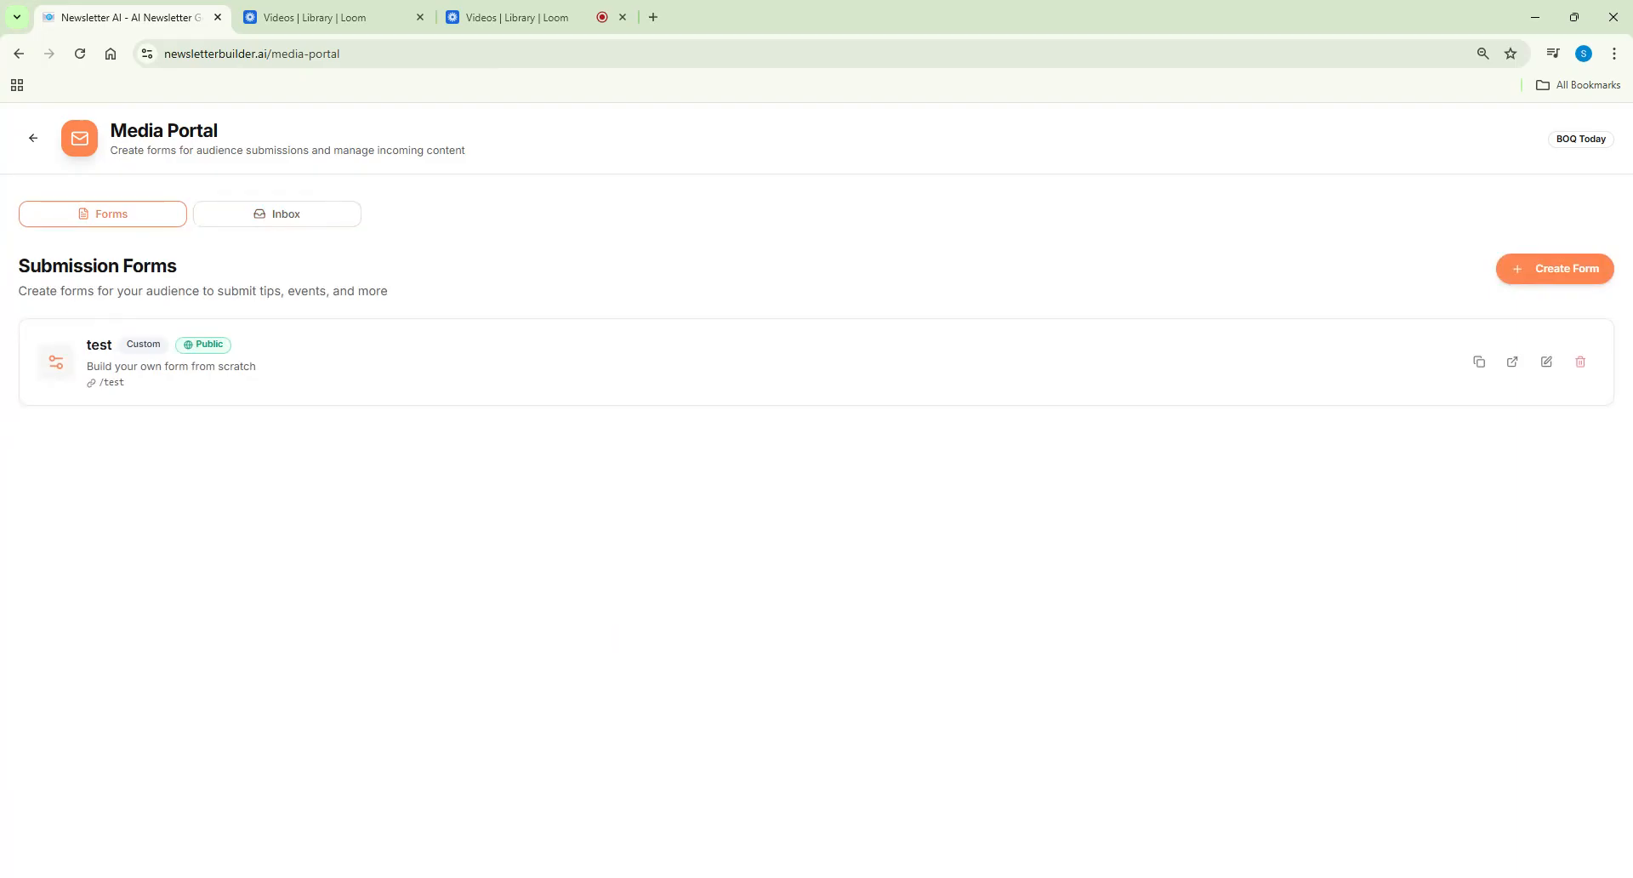
click(1584, 268)
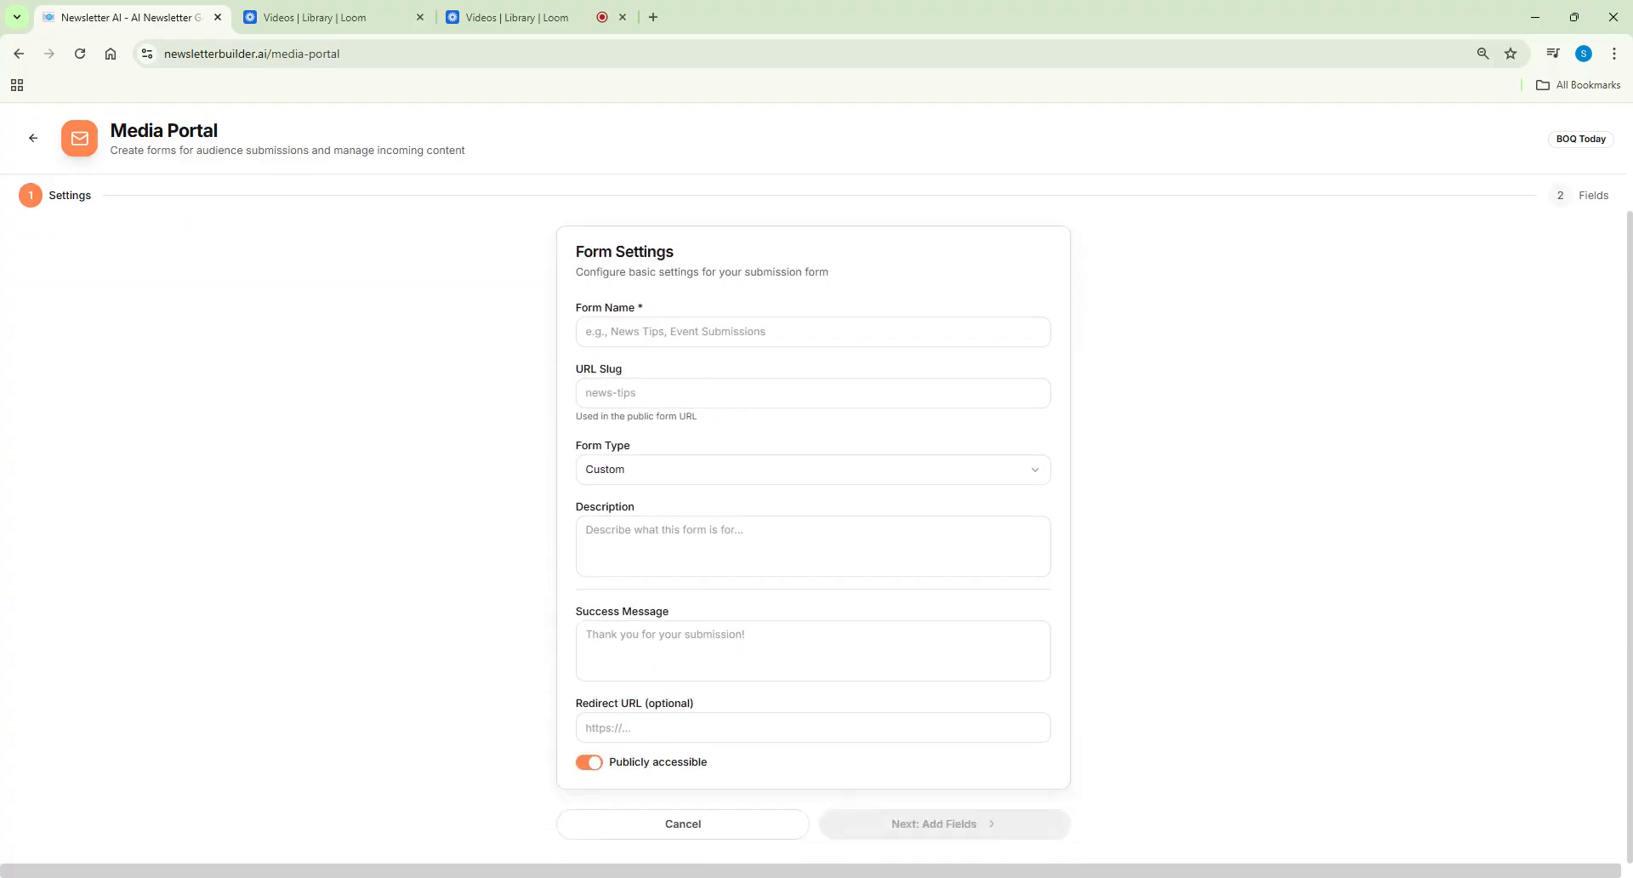
click(813, 332)
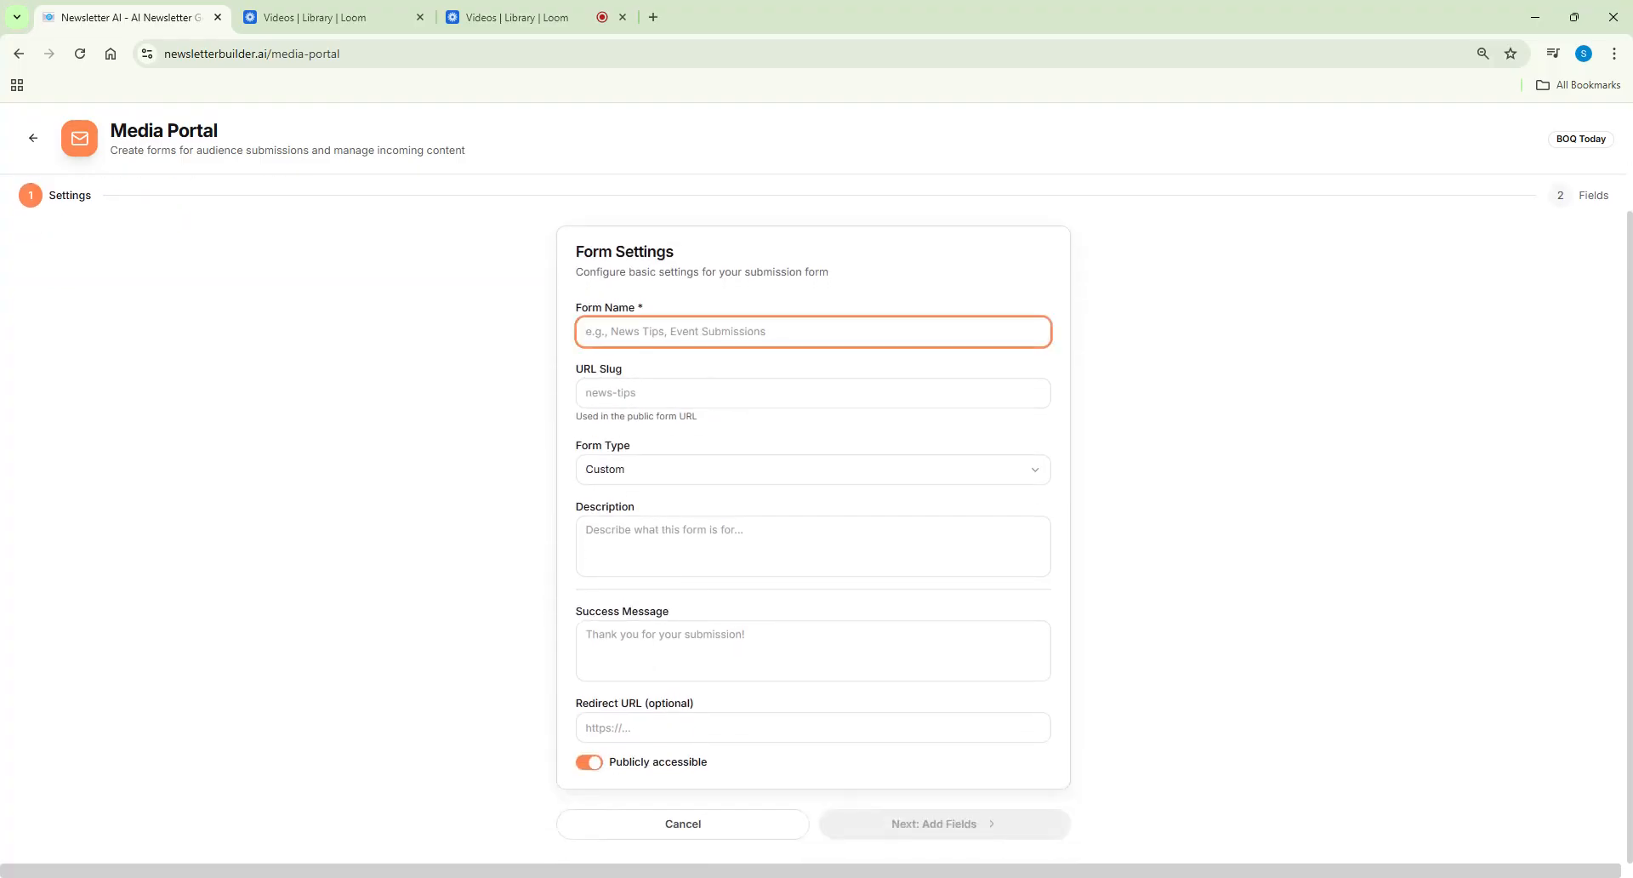
text(Busi)
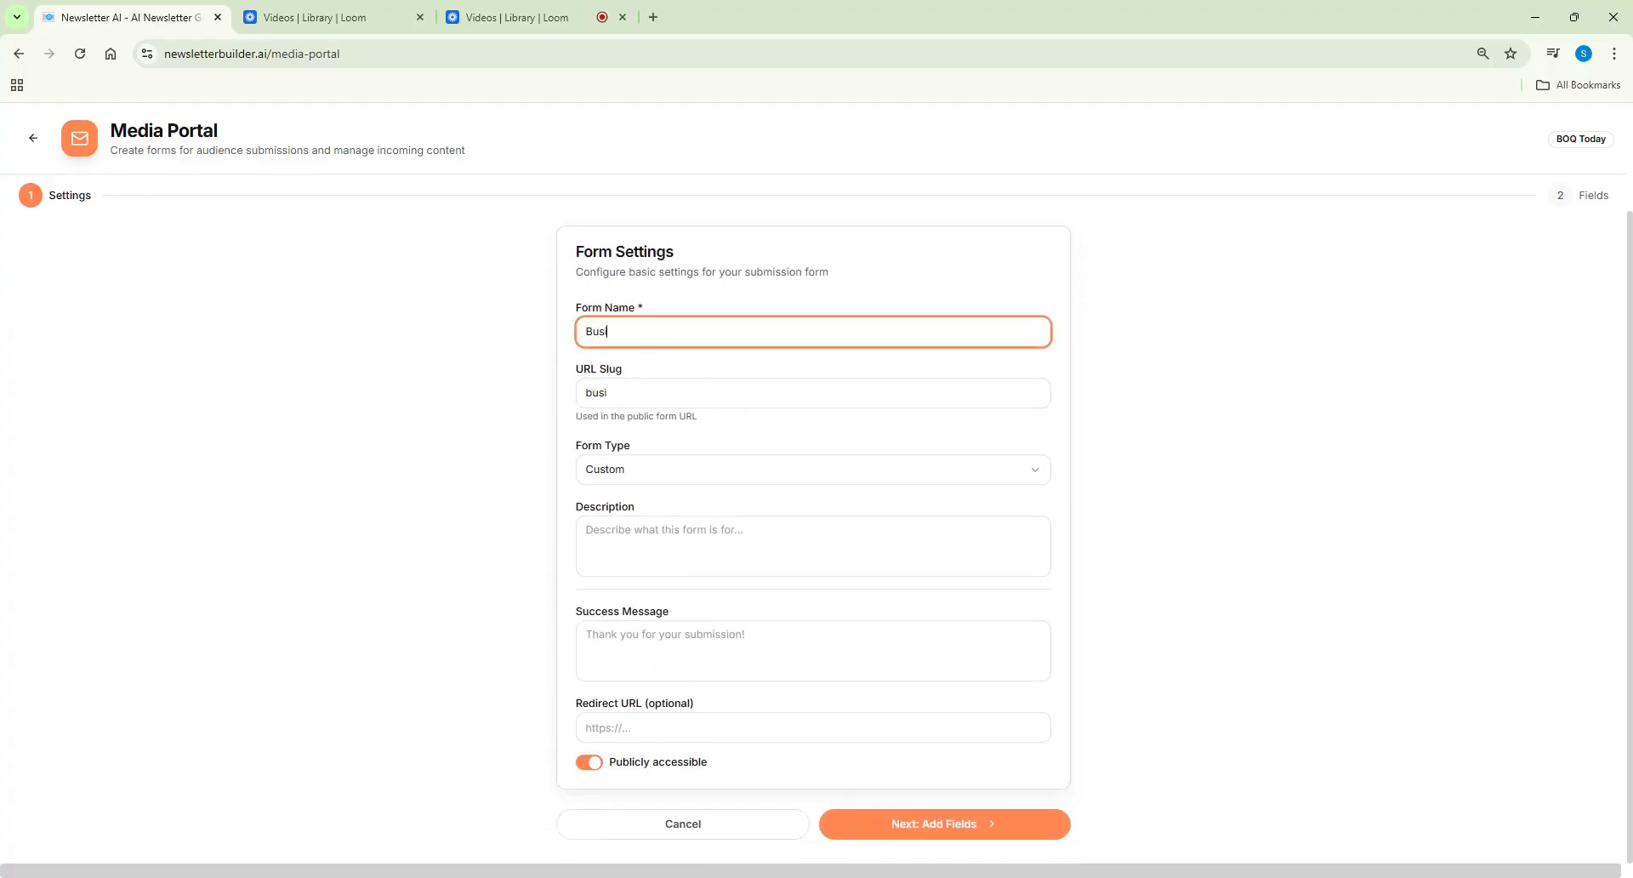
text(ness Boost)
click(607, 417)
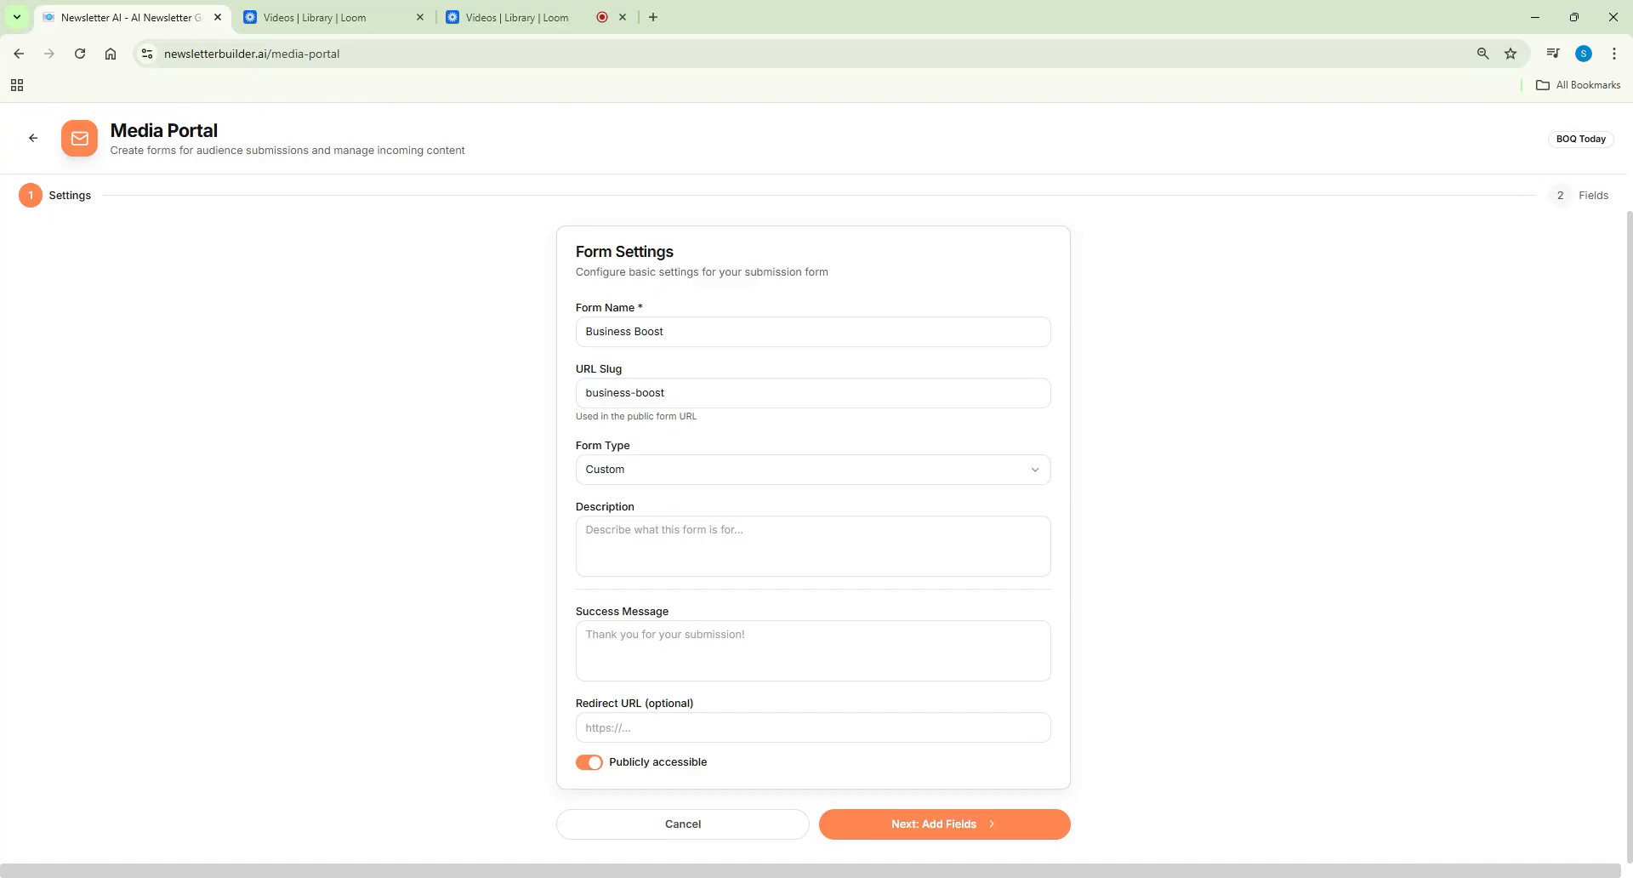
Keep the form type as Custom and set the description to "Boost your business in our newsletter!"
click(675, 469)
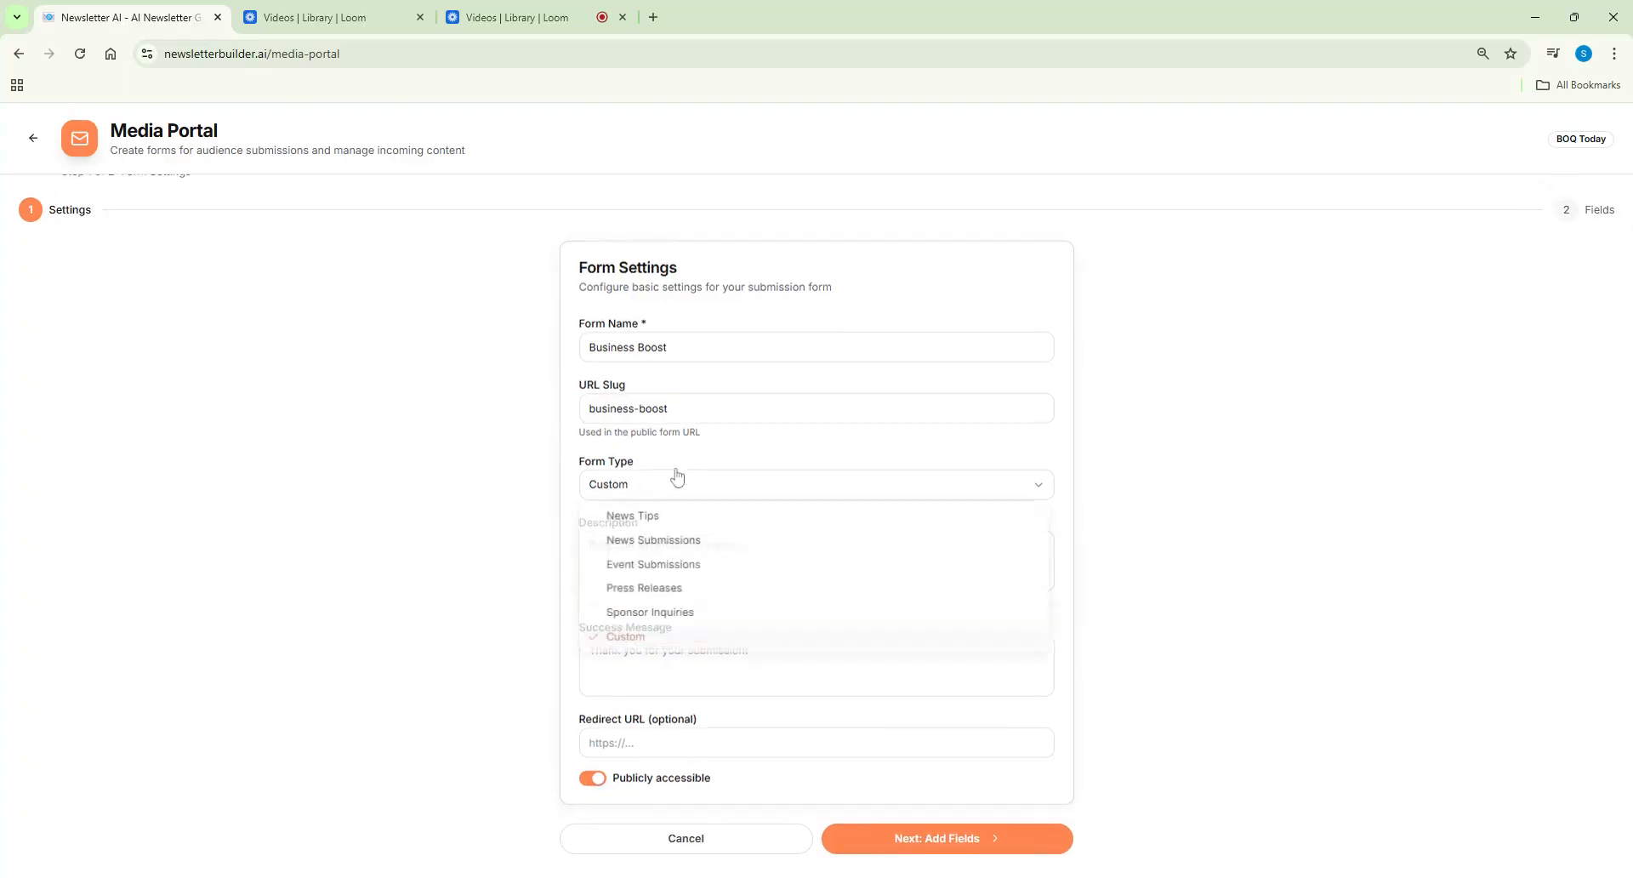
click(676, 469)
click(658, 498)
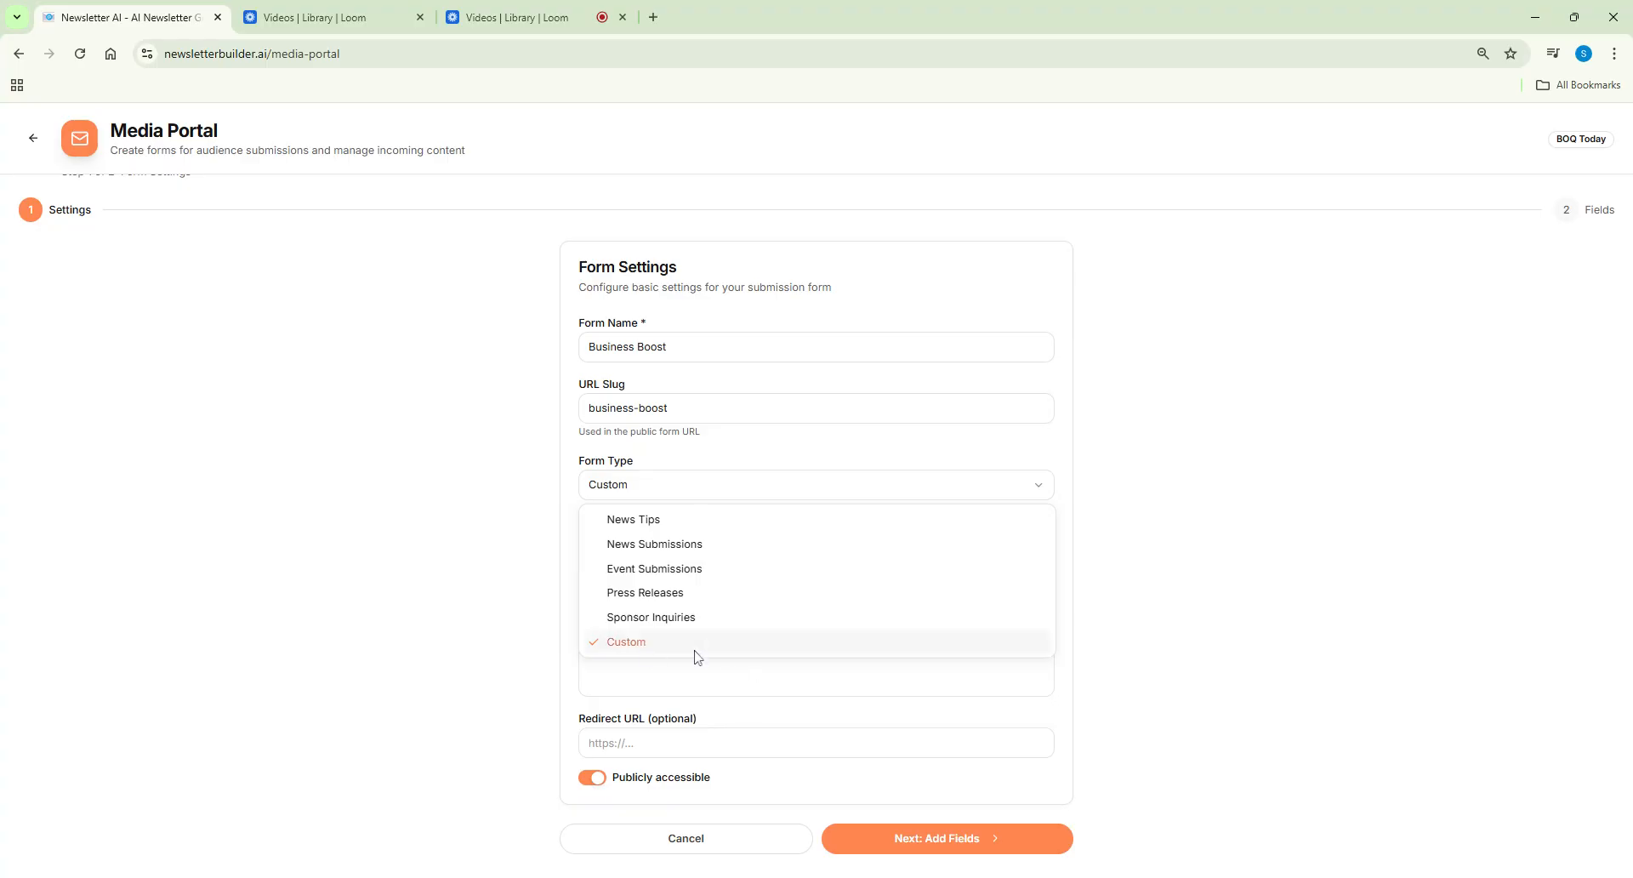
click(529, 655)
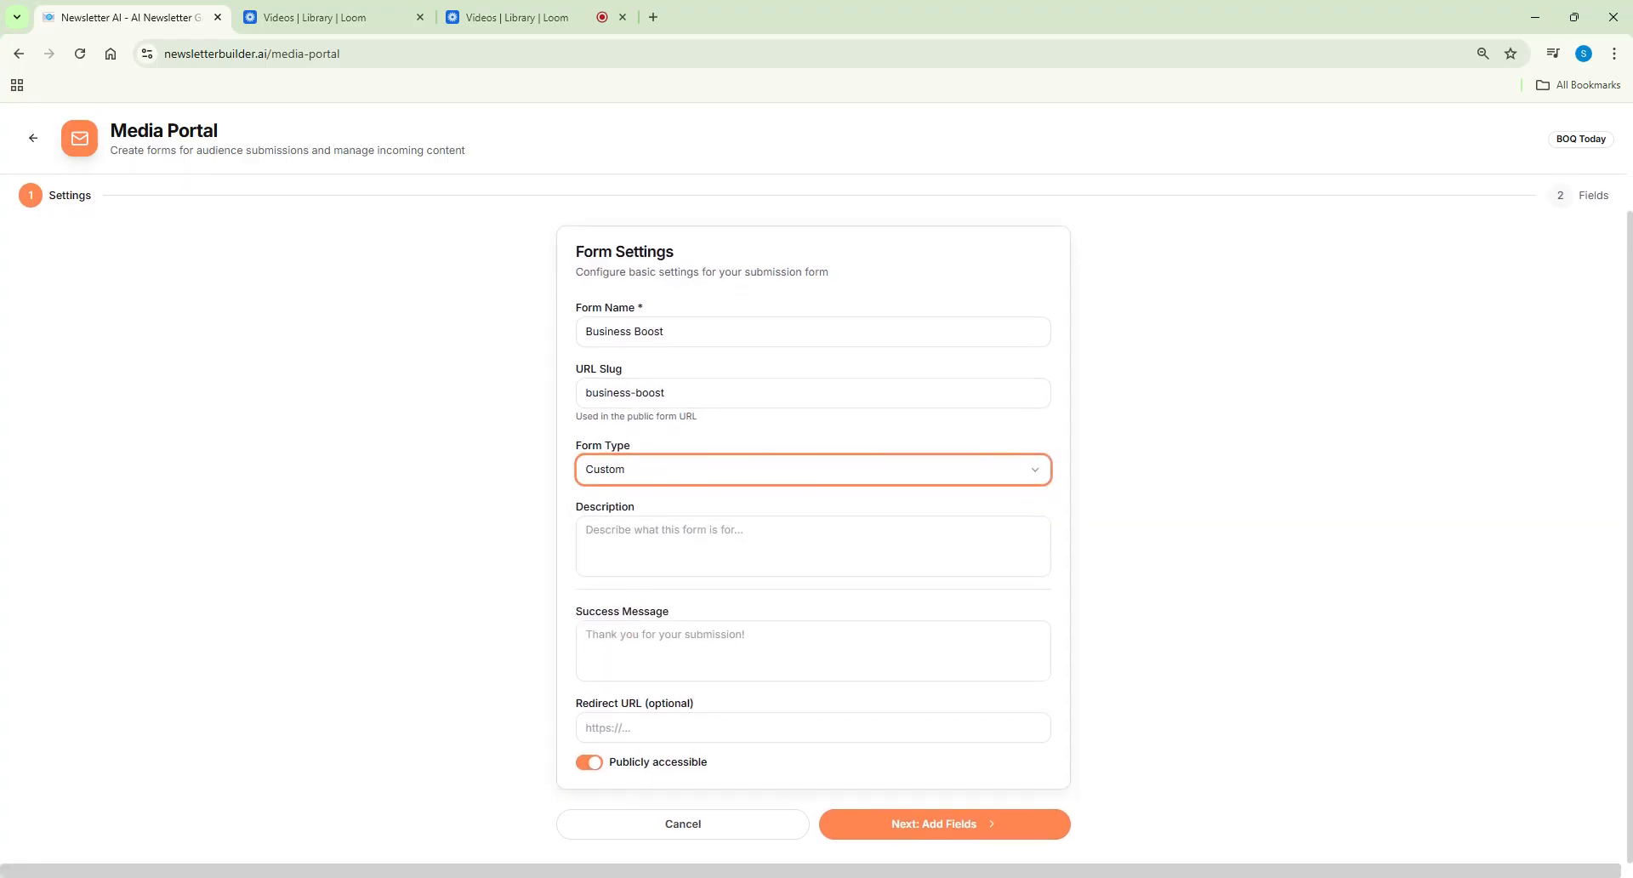
click(630, 537)
text(Boos)
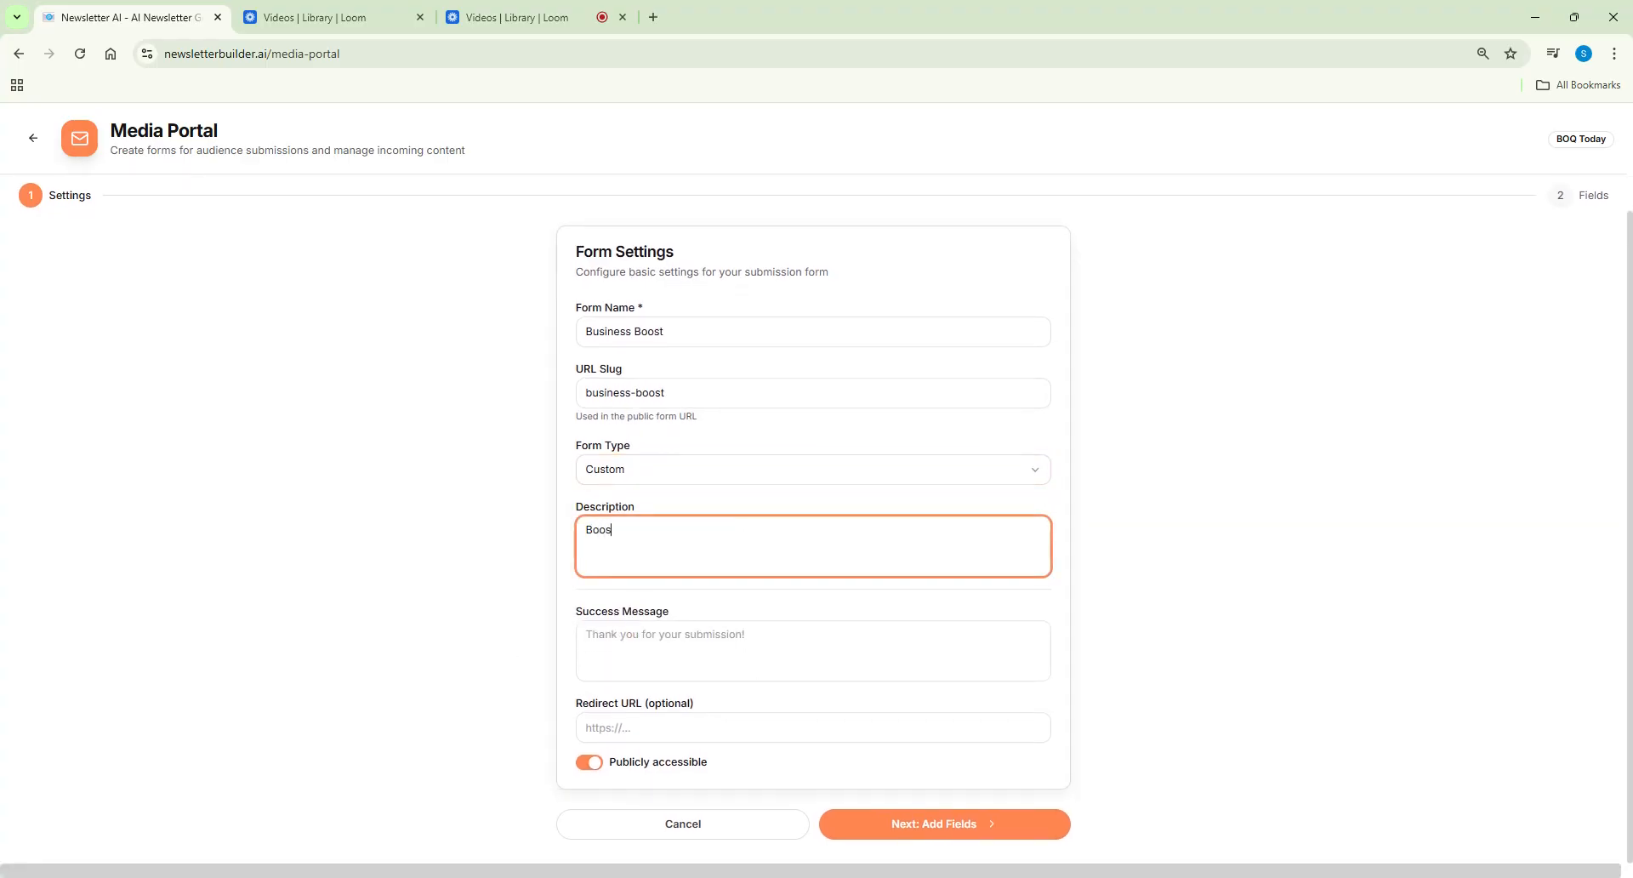
text(t your business in our newsletter!)
Set the success message to "Thanks for you business!" and continue to the form fields, keeping the form publicly accessible without a redirect URL
key(Tab)
text(Thanks for)
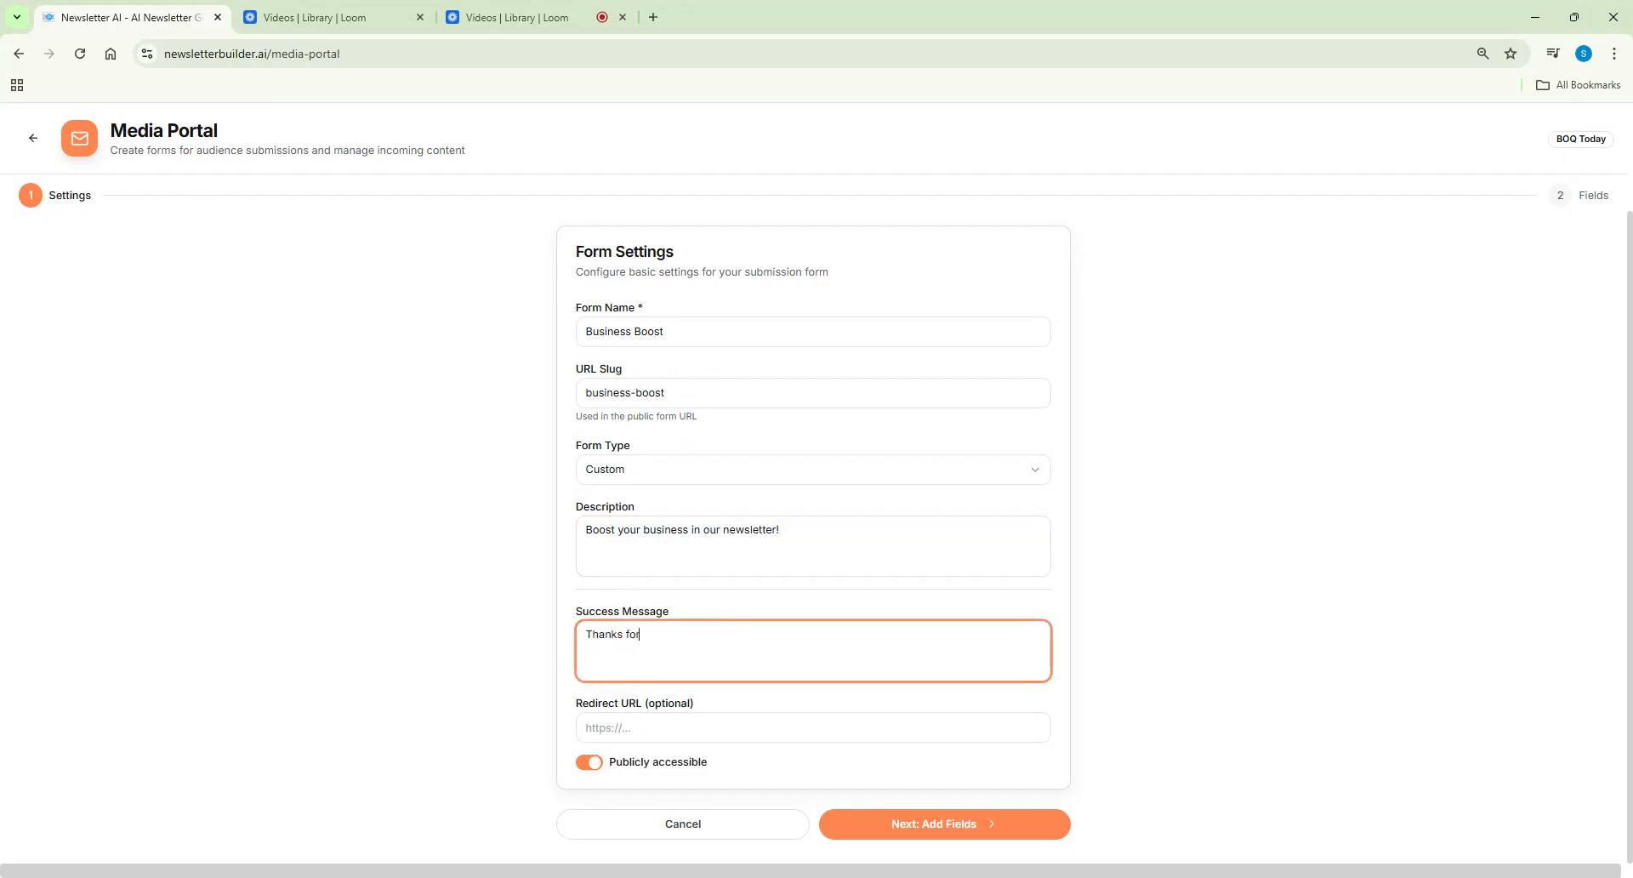
text( your)
text( bu)
text(s)
text(iness!)
click(723, 728)
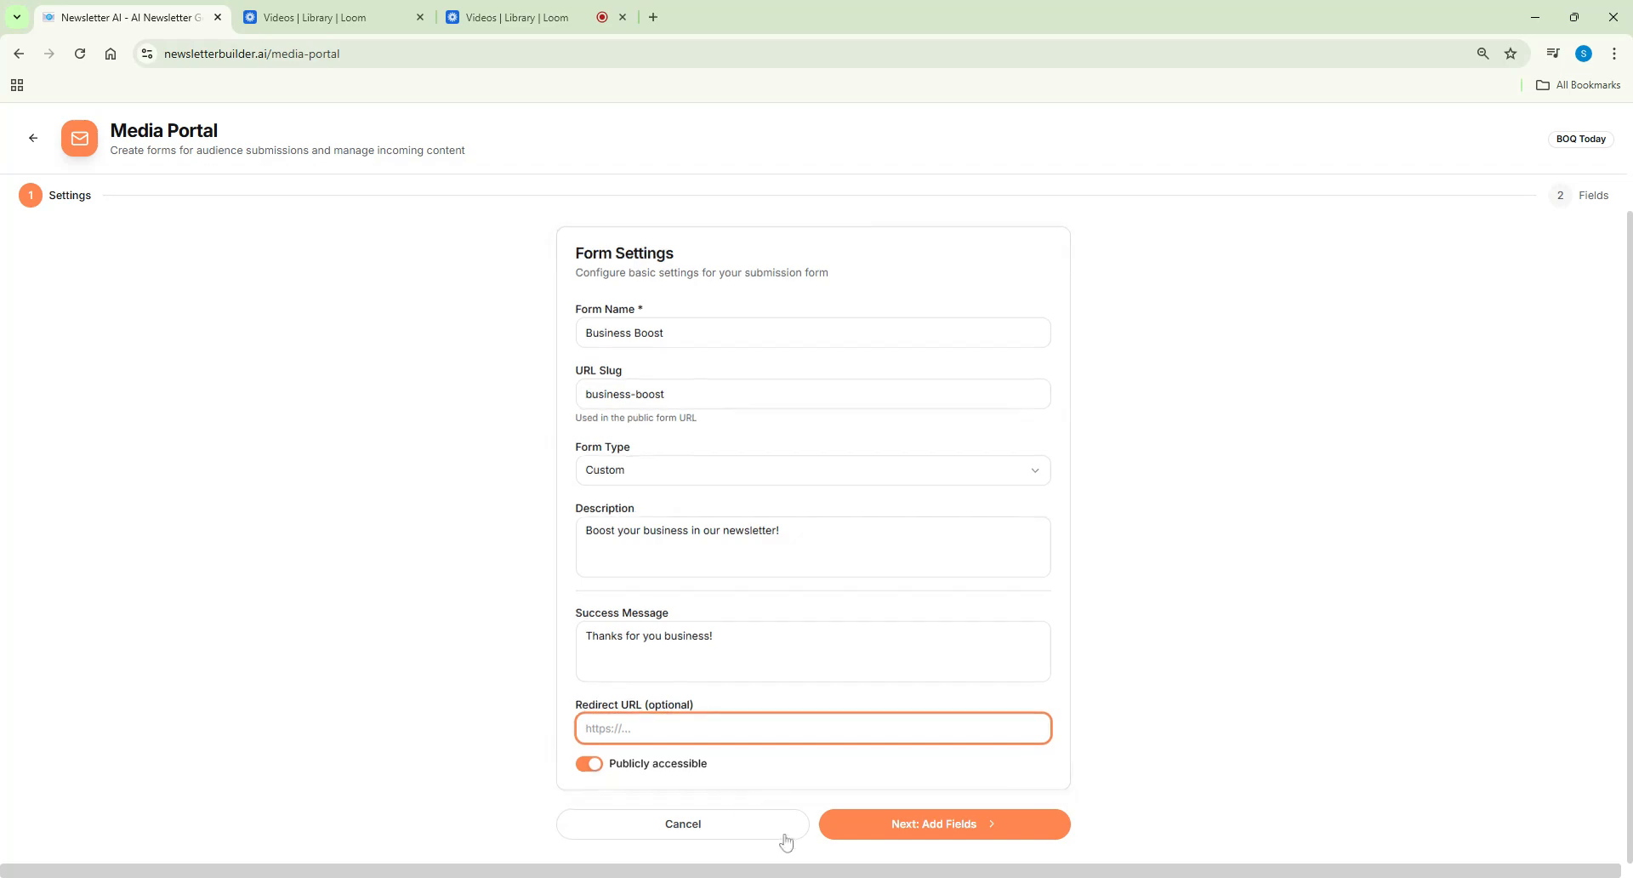
click(586, 762)
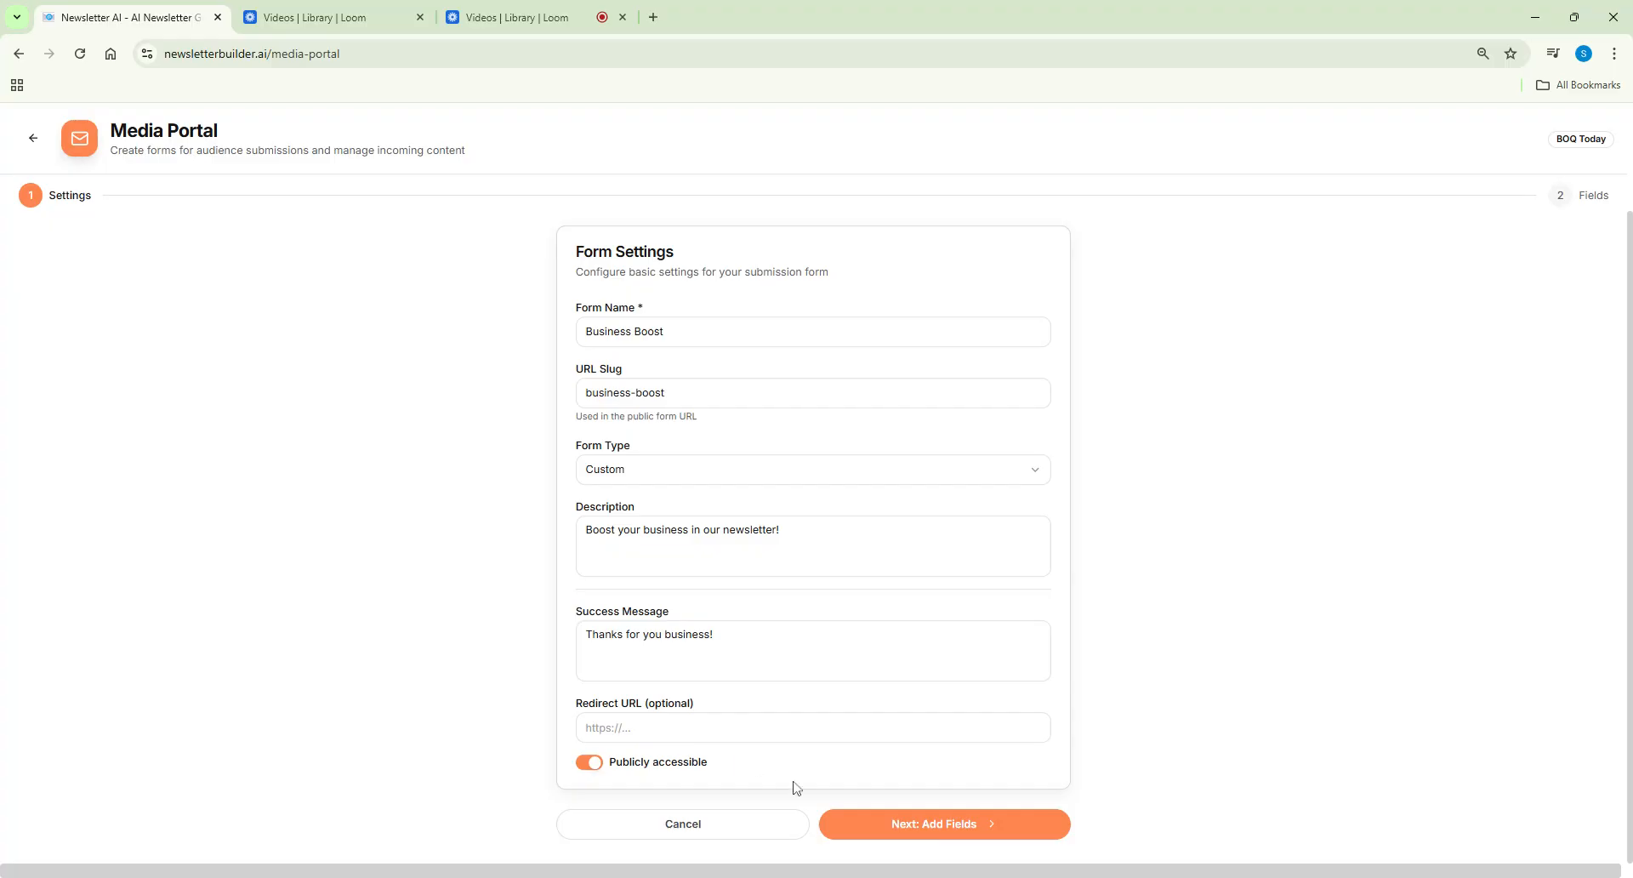
click(929, 830)
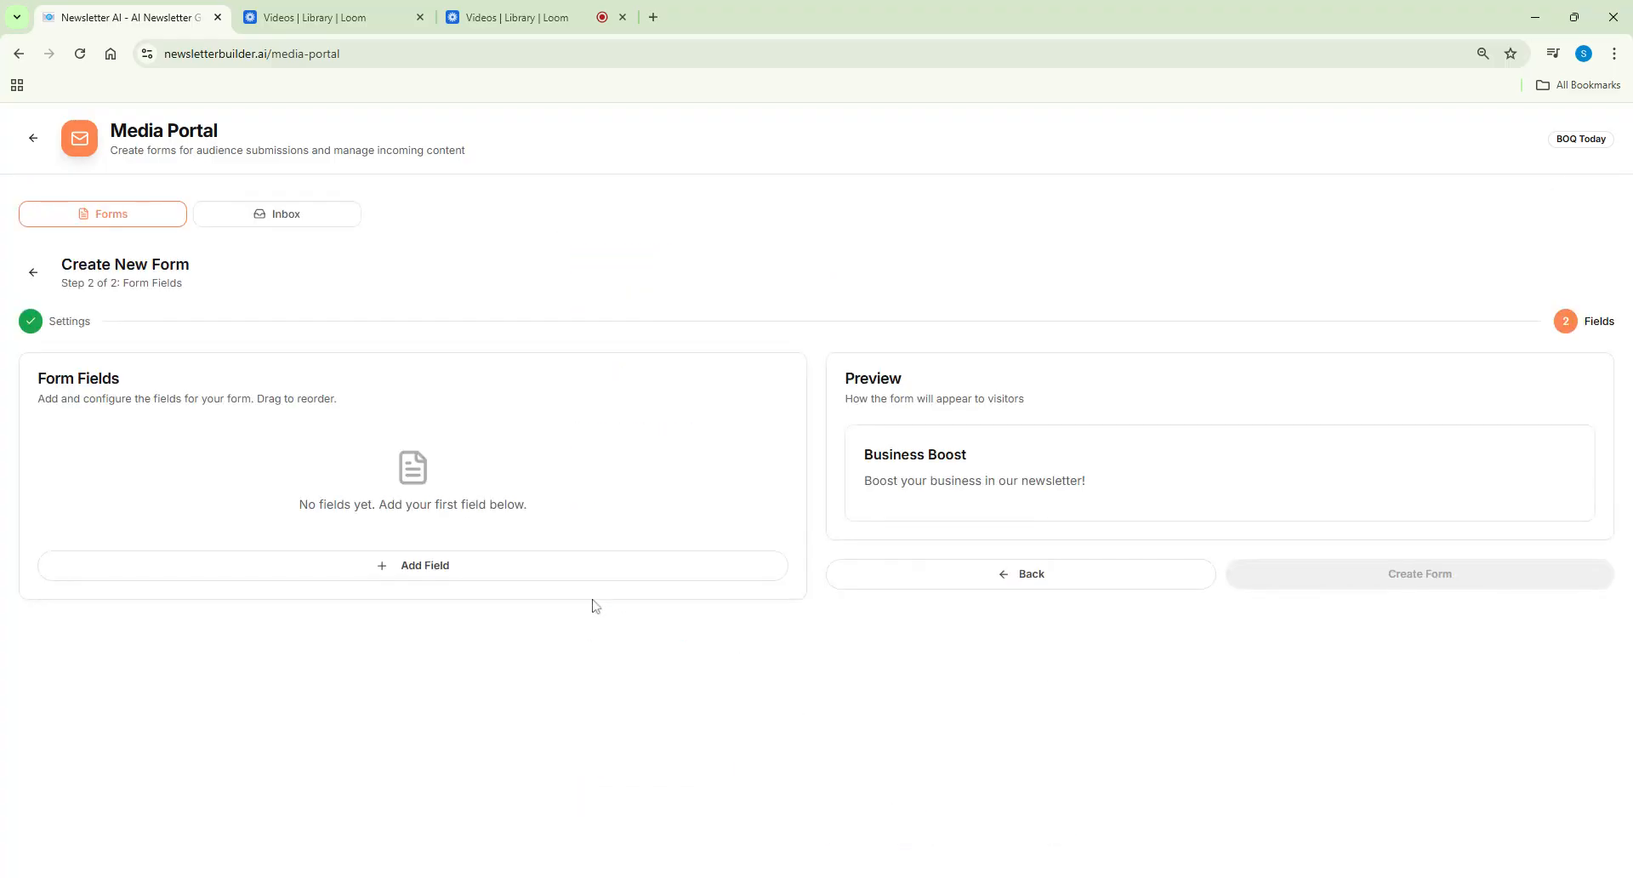
Add a Short Text field labelled "Full Name" to the form and make it required
click(481, 575)
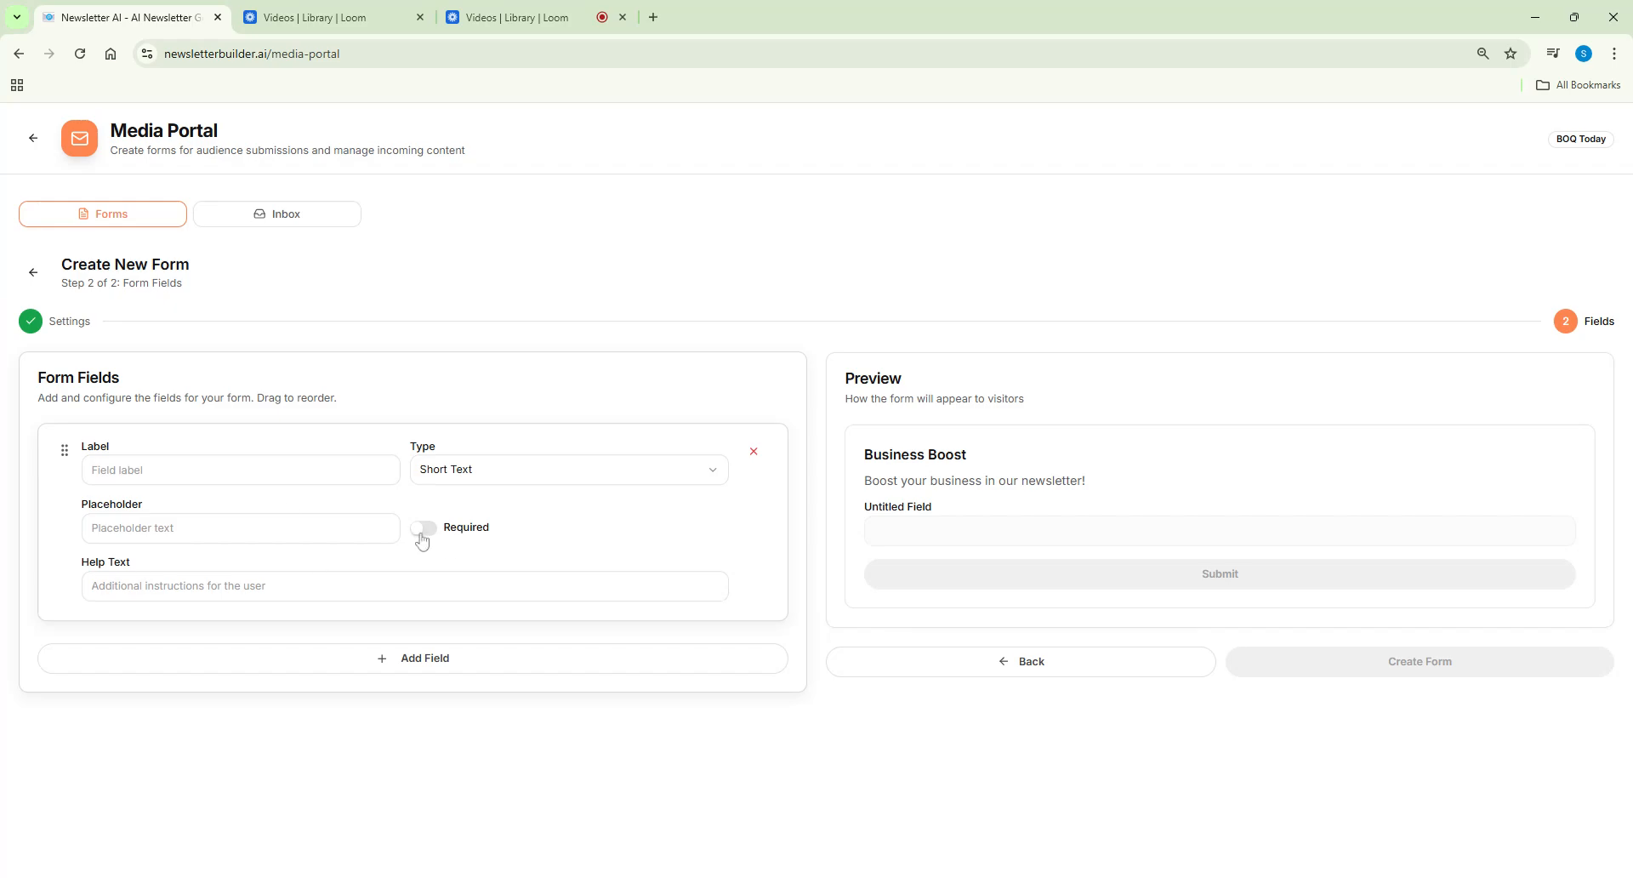
click(460, 476)
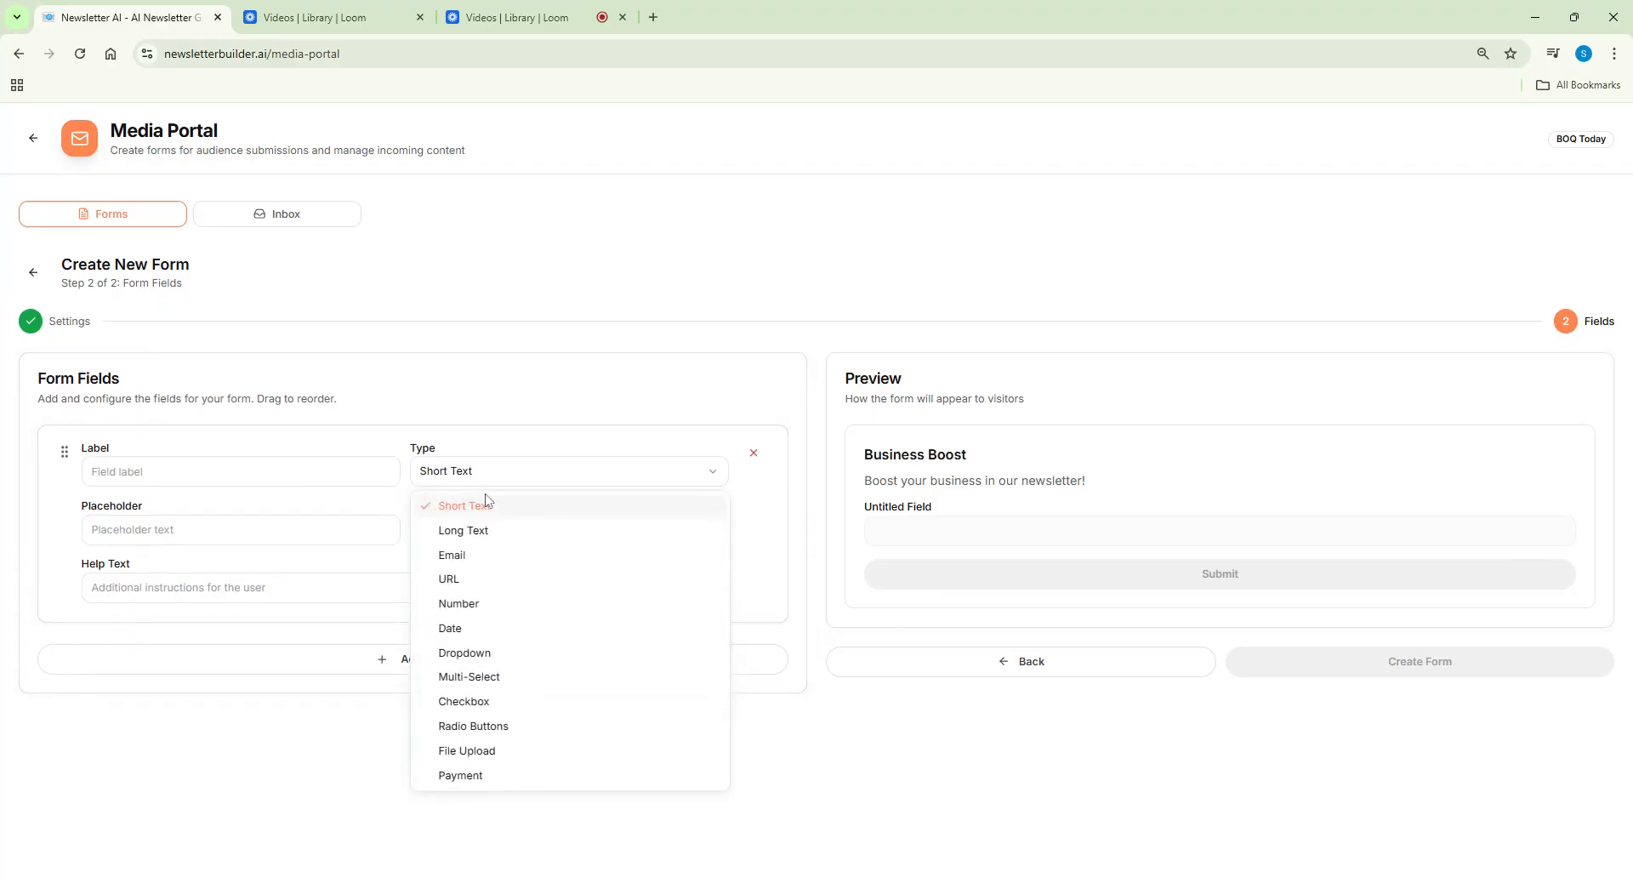
click(487, 498)
click(297, 470)
text(F)
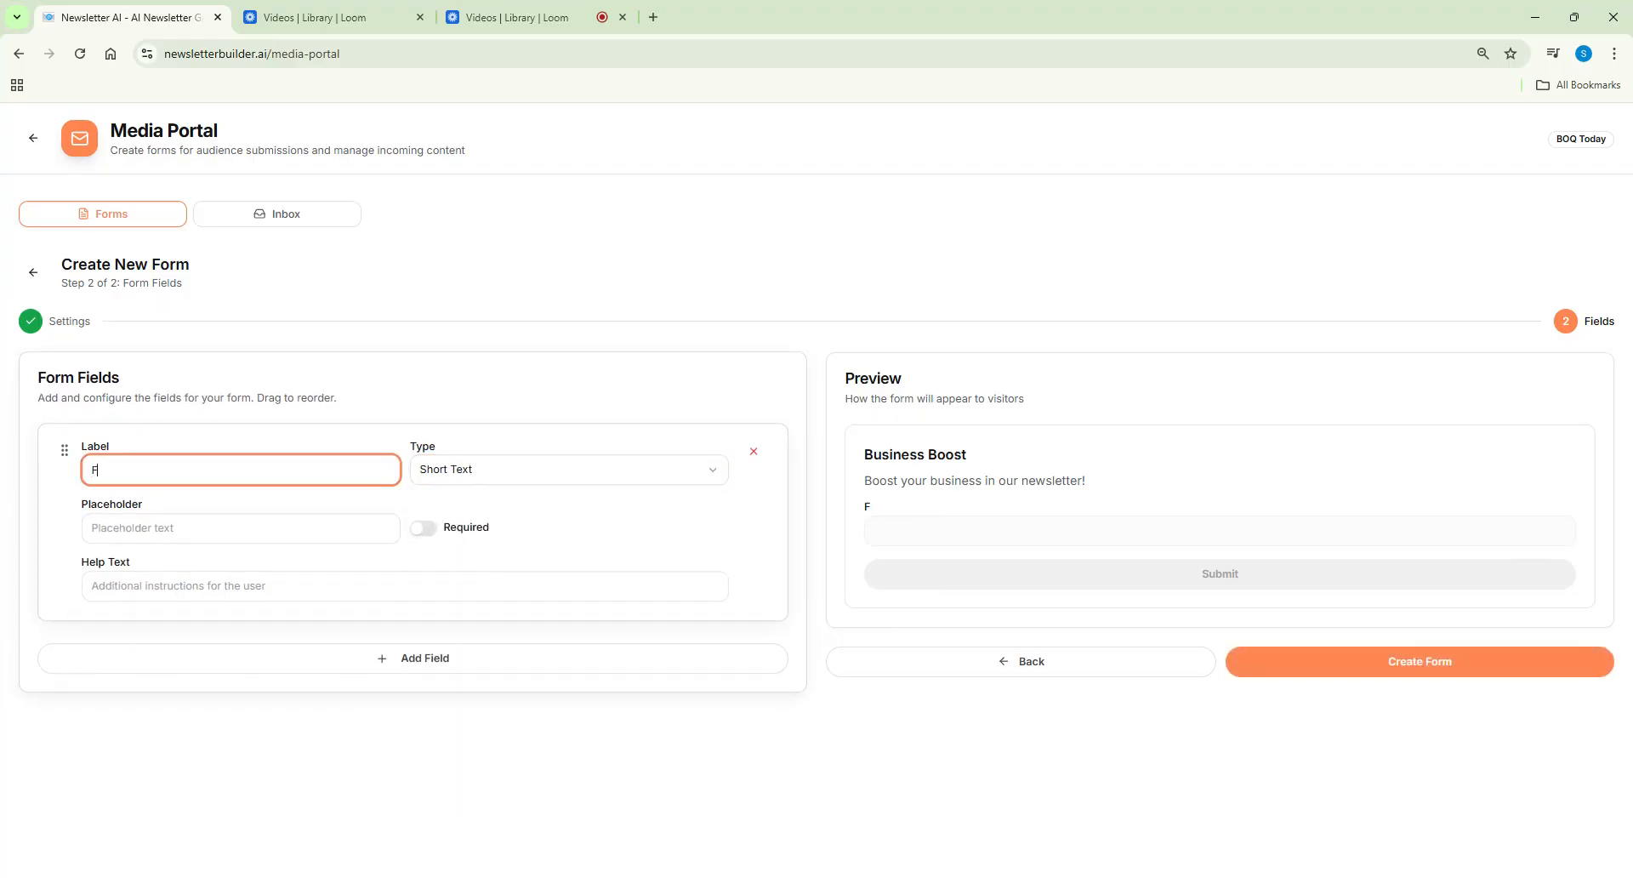
text(ull Name)
click(424, 528)
Add a second field labelled "Email" with the Email type and make it required
click(428, 669)
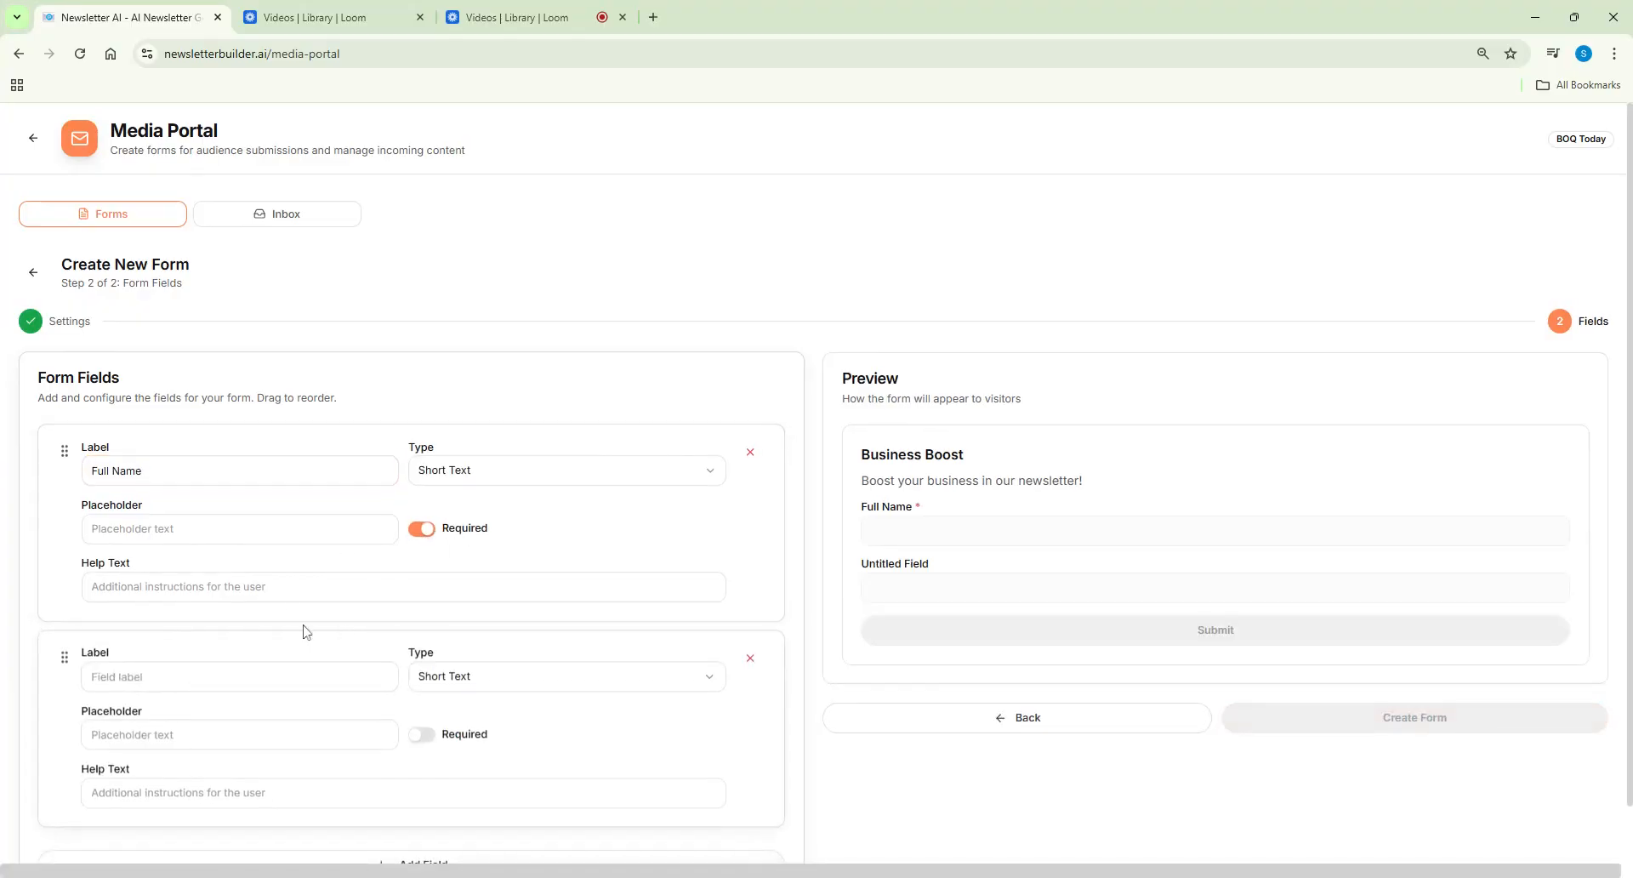
scroll(303, 631, down, 1)
text(Email)
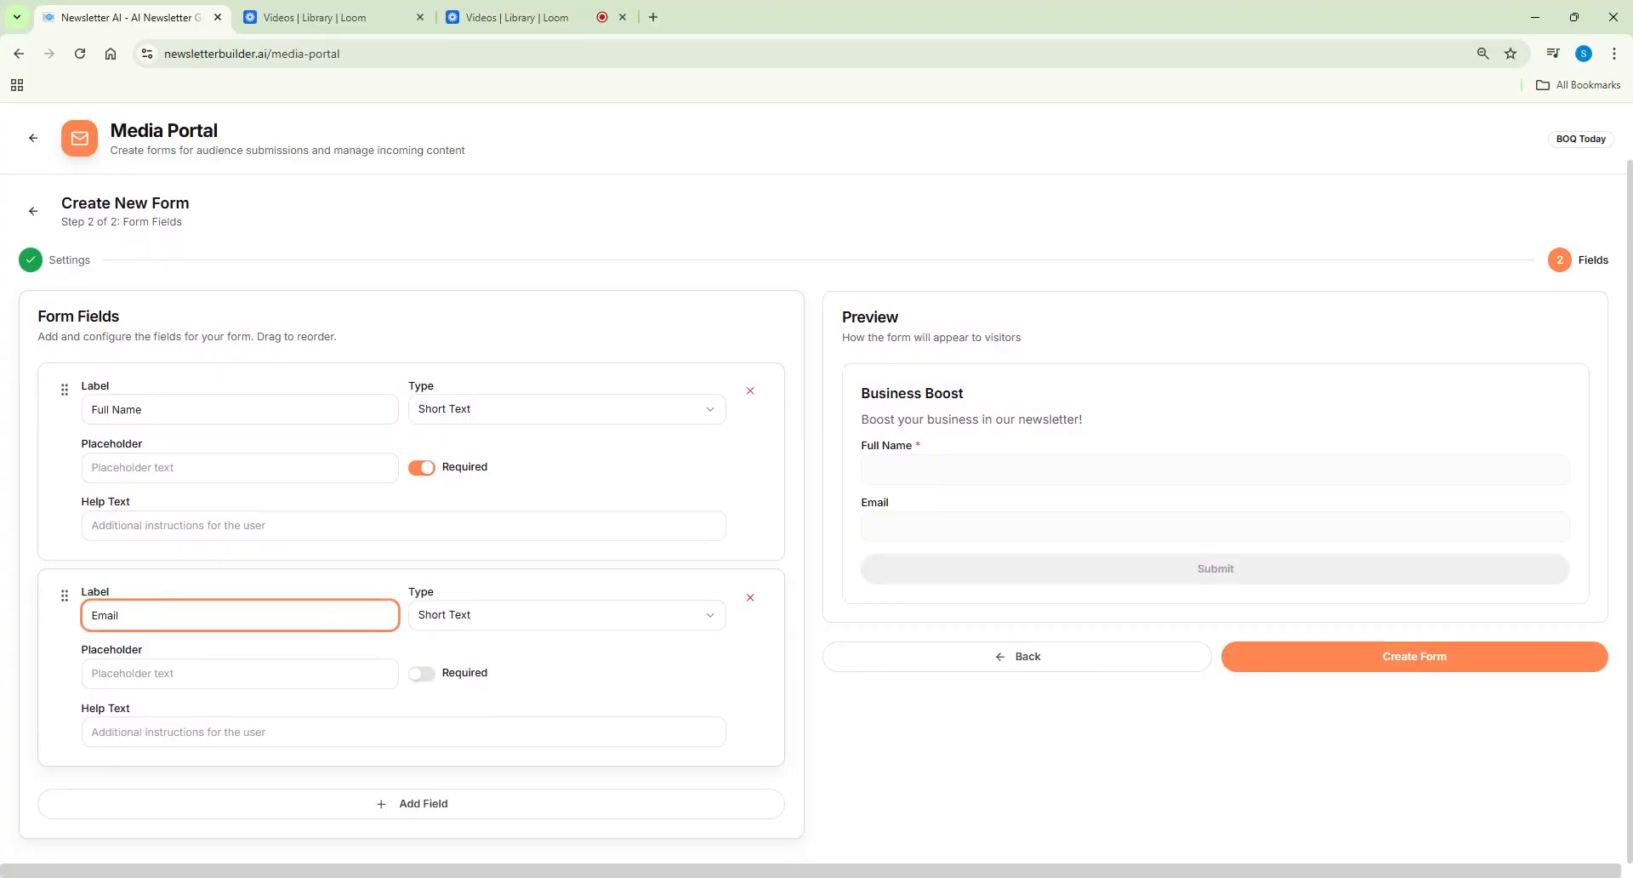
click(466, 615)
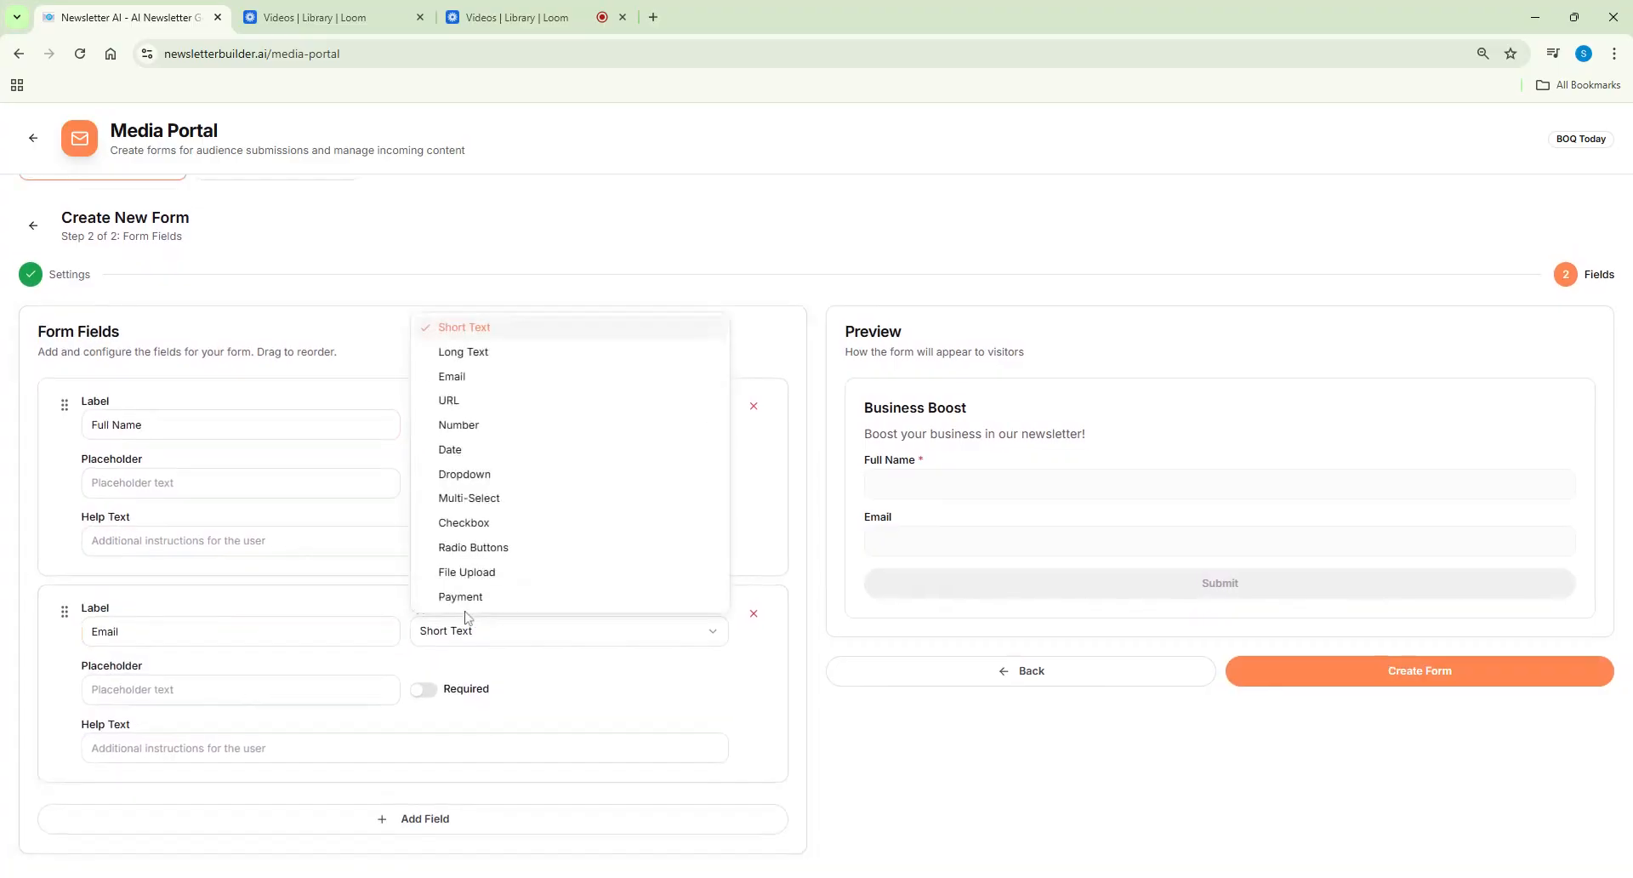
click(492, 379)
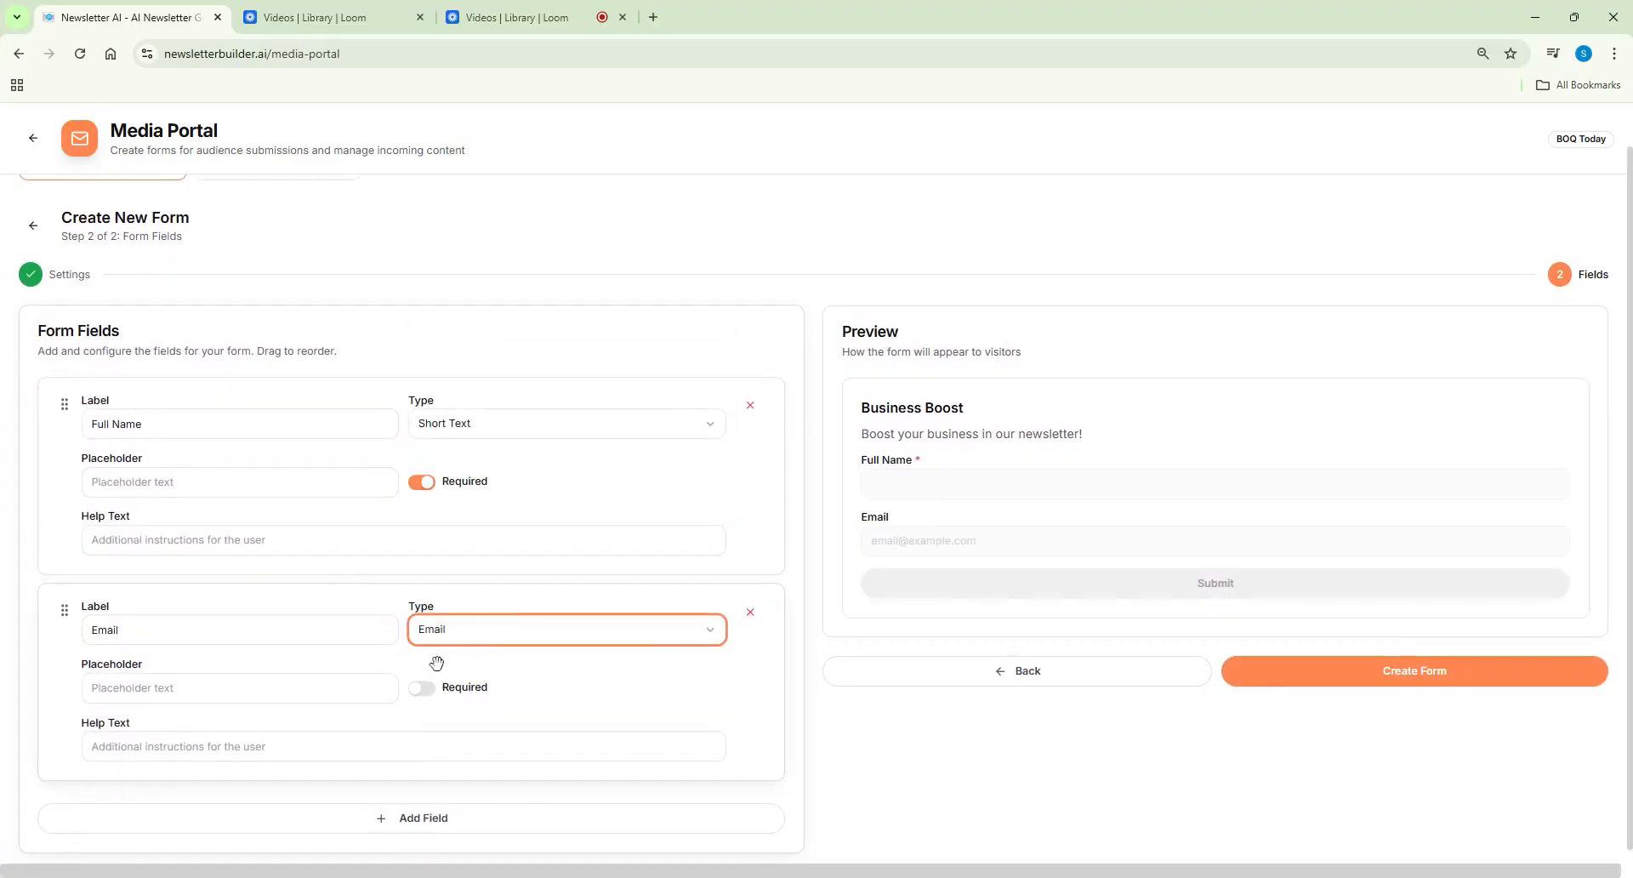
click(412, 686)
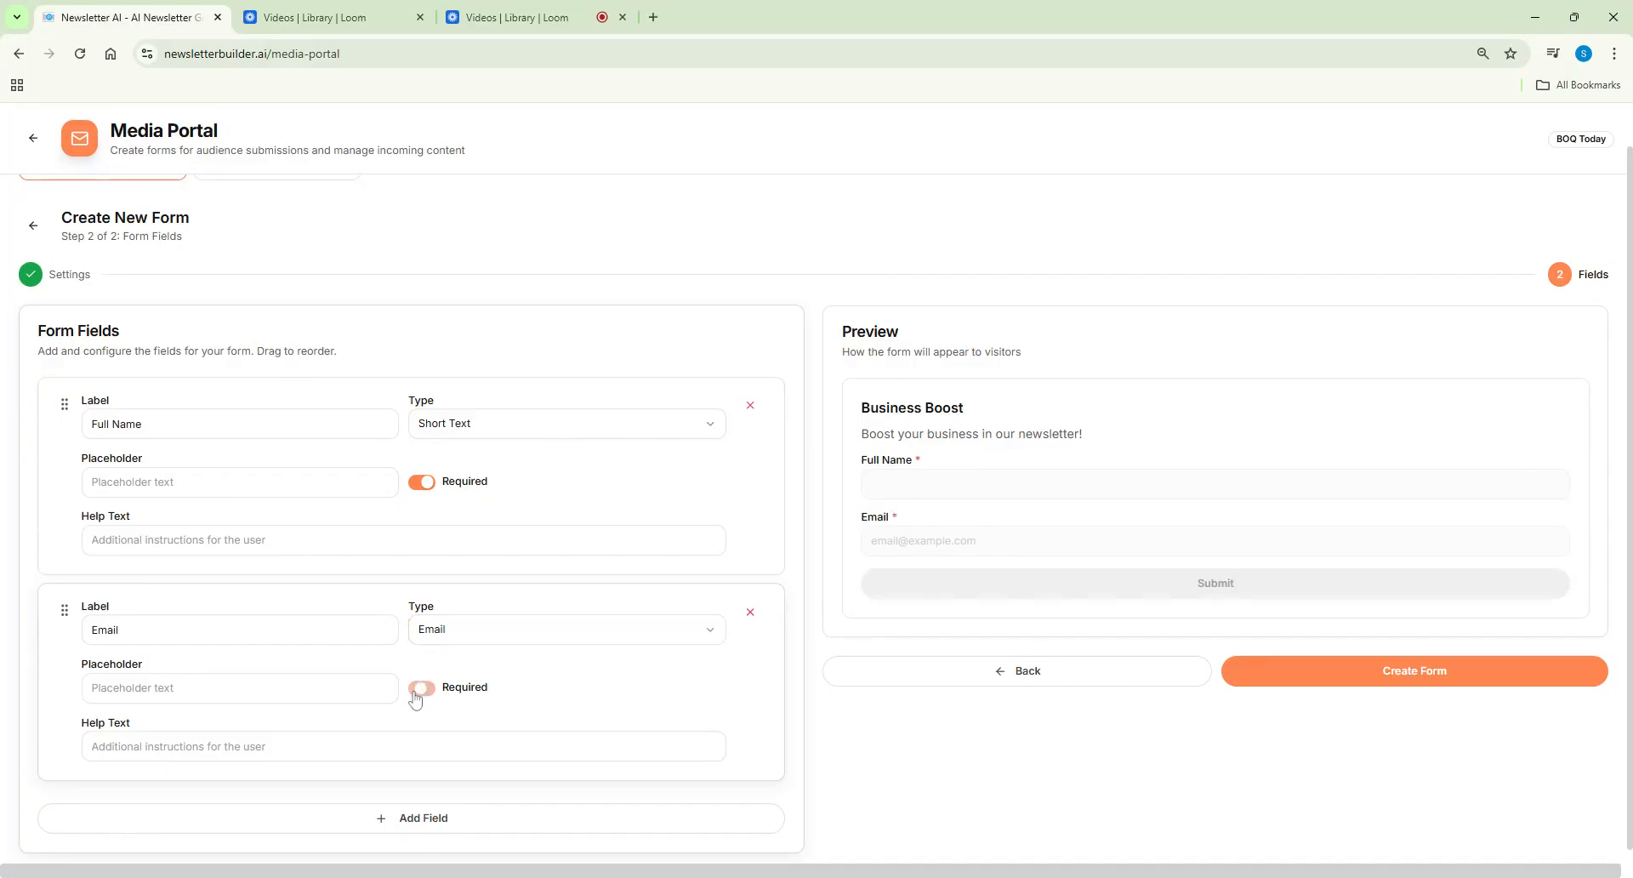
Add a field labelled "Website" with the URL type and make it required
click(359, 814)
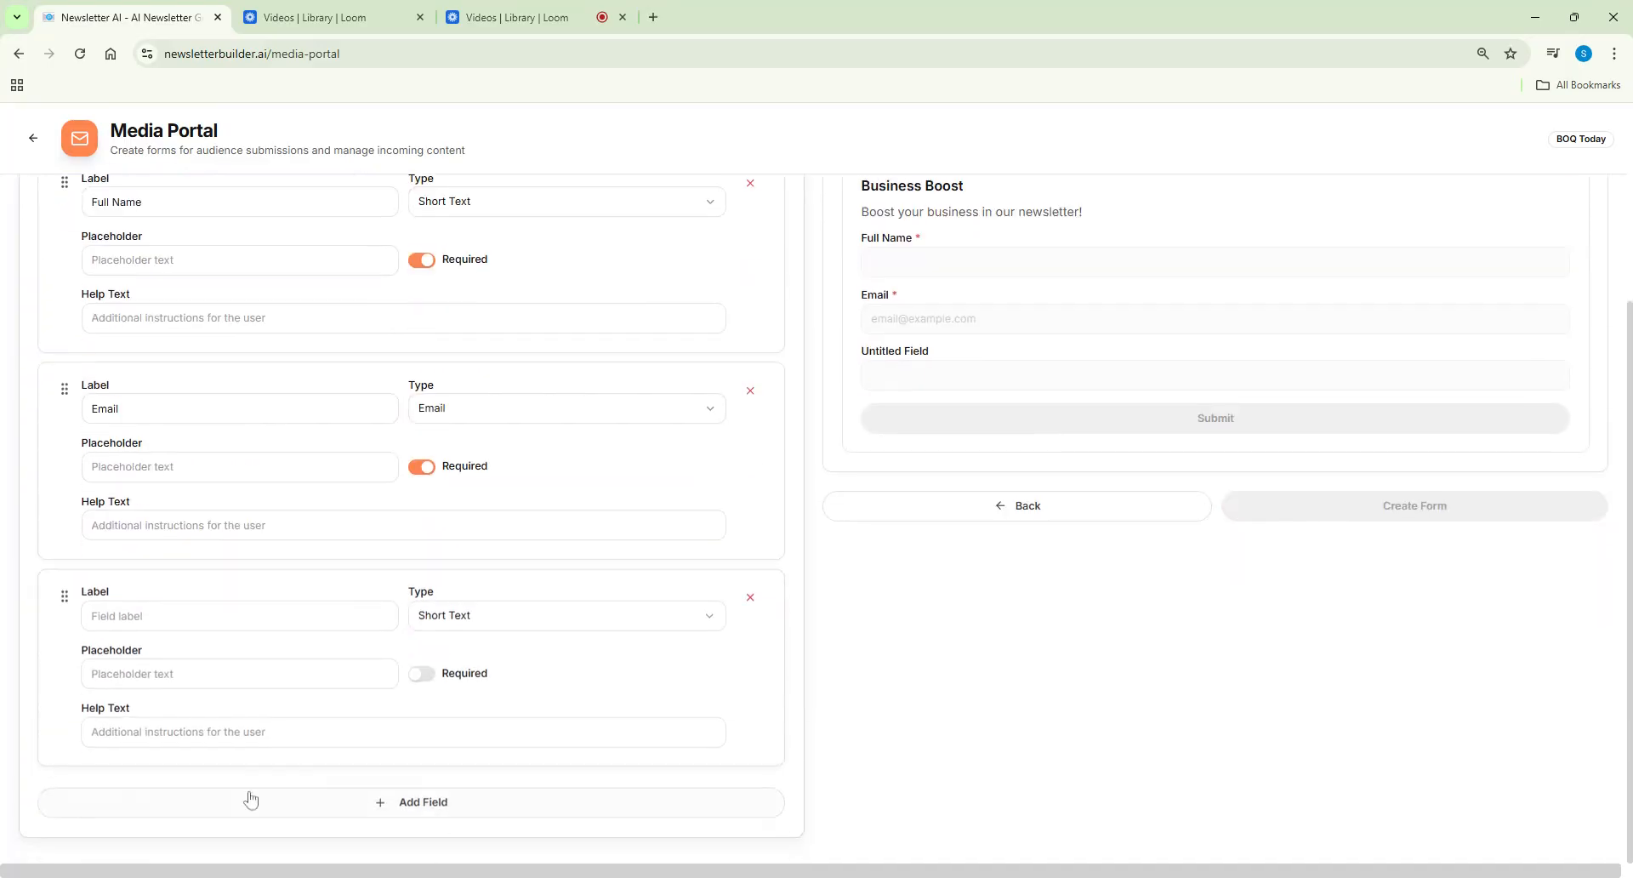
text(Web)
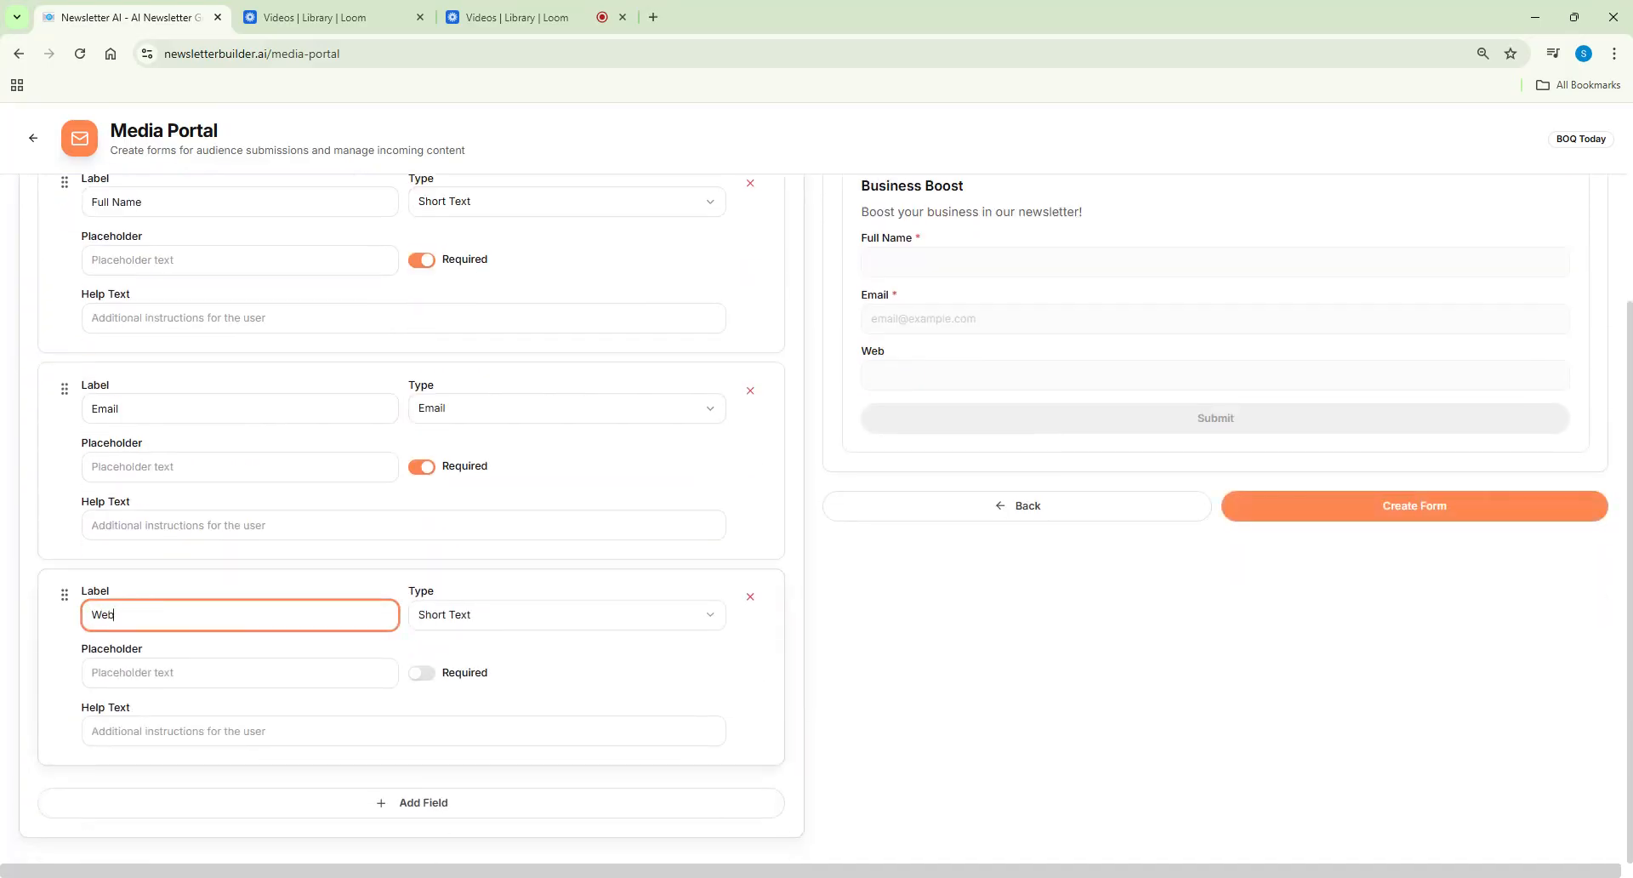
text(site)
click(478, 615)
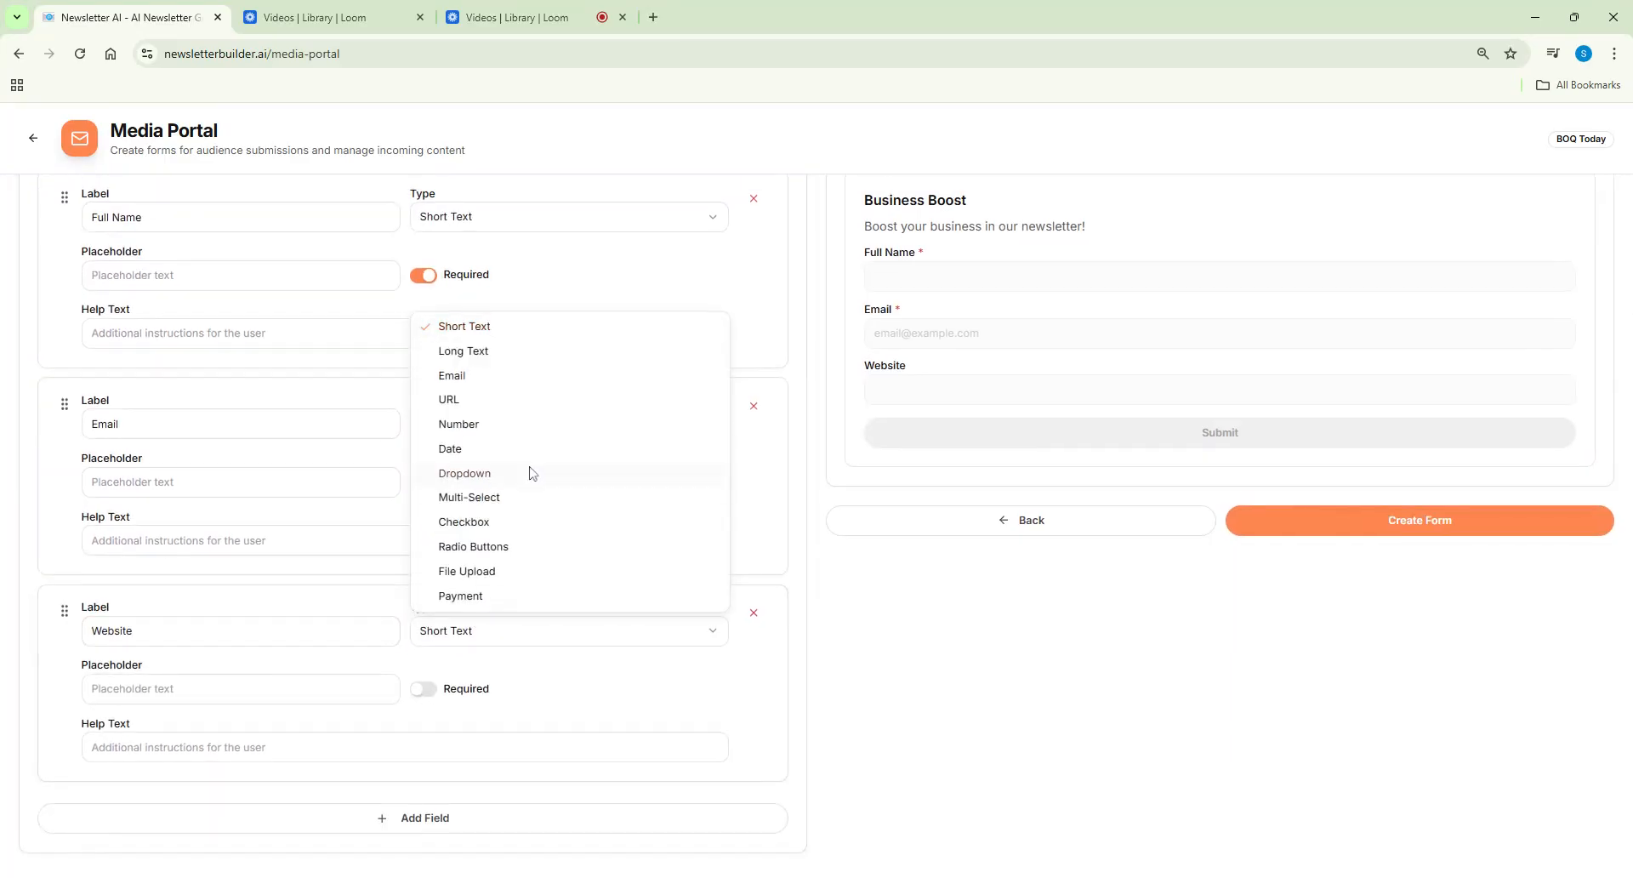
click(501, 400)
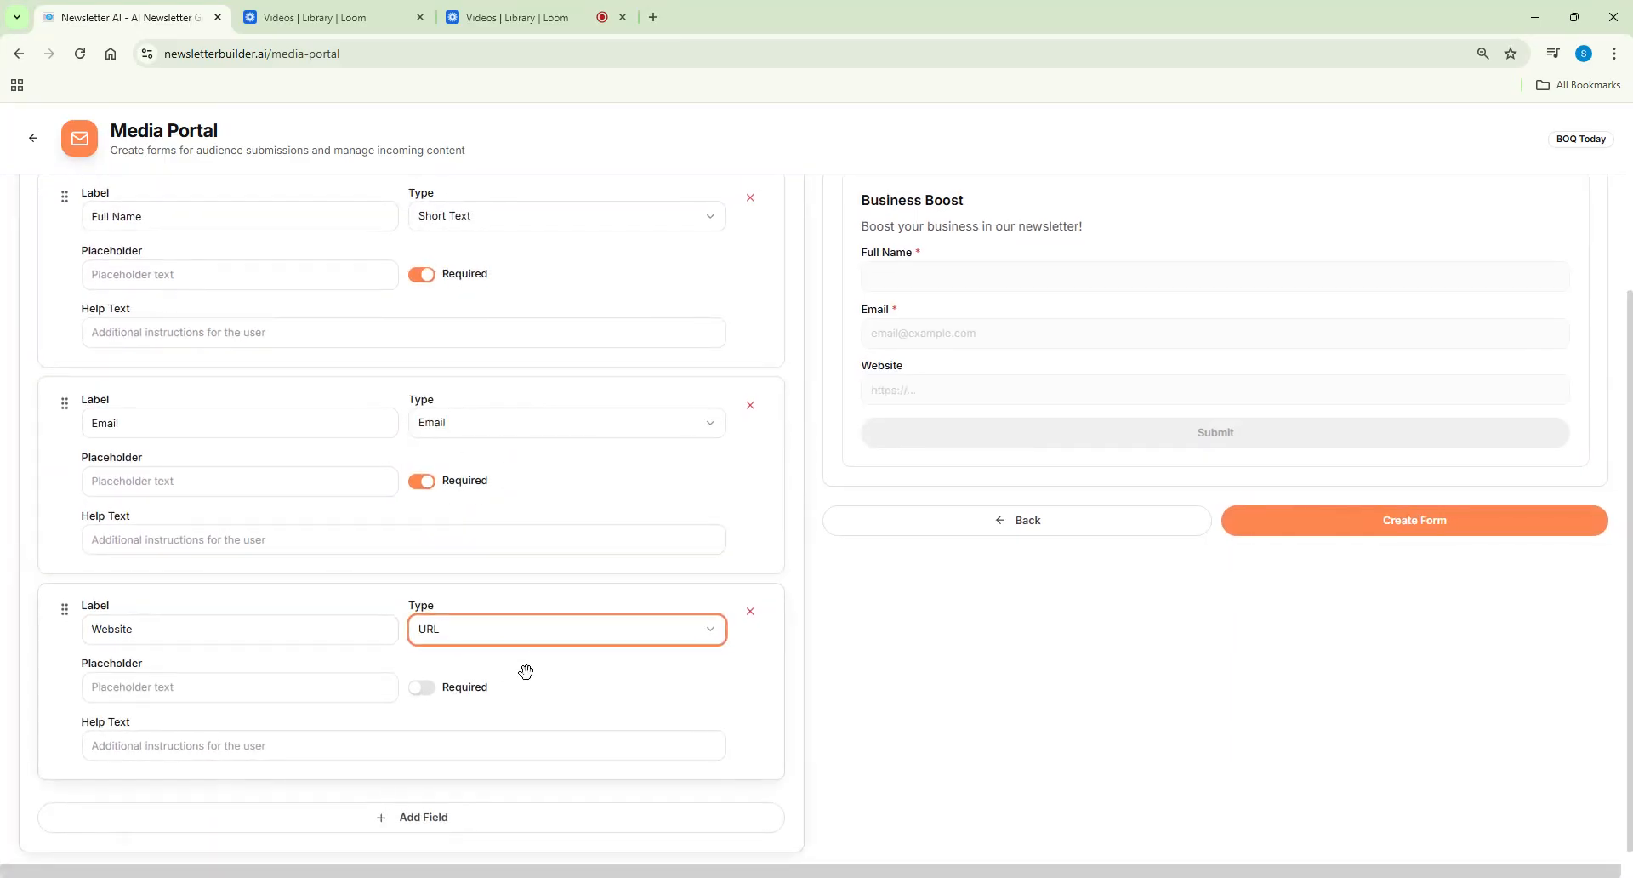
click(420, 687)
Add a Short Text field labelled "Company Name" and make it required
click(341, 814)
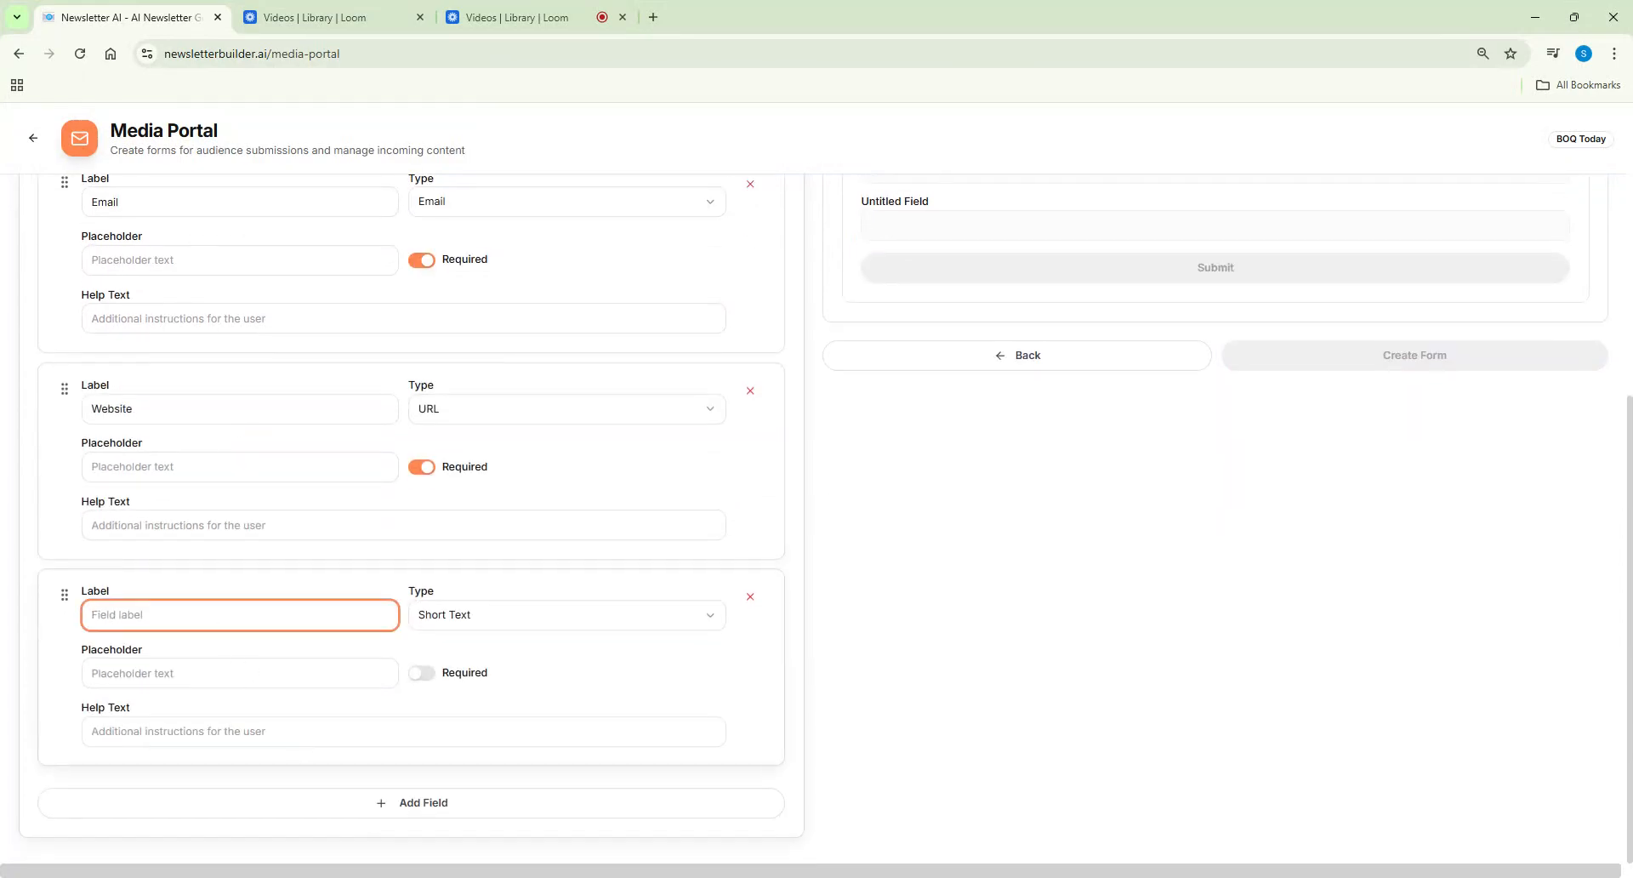
text(Company N)
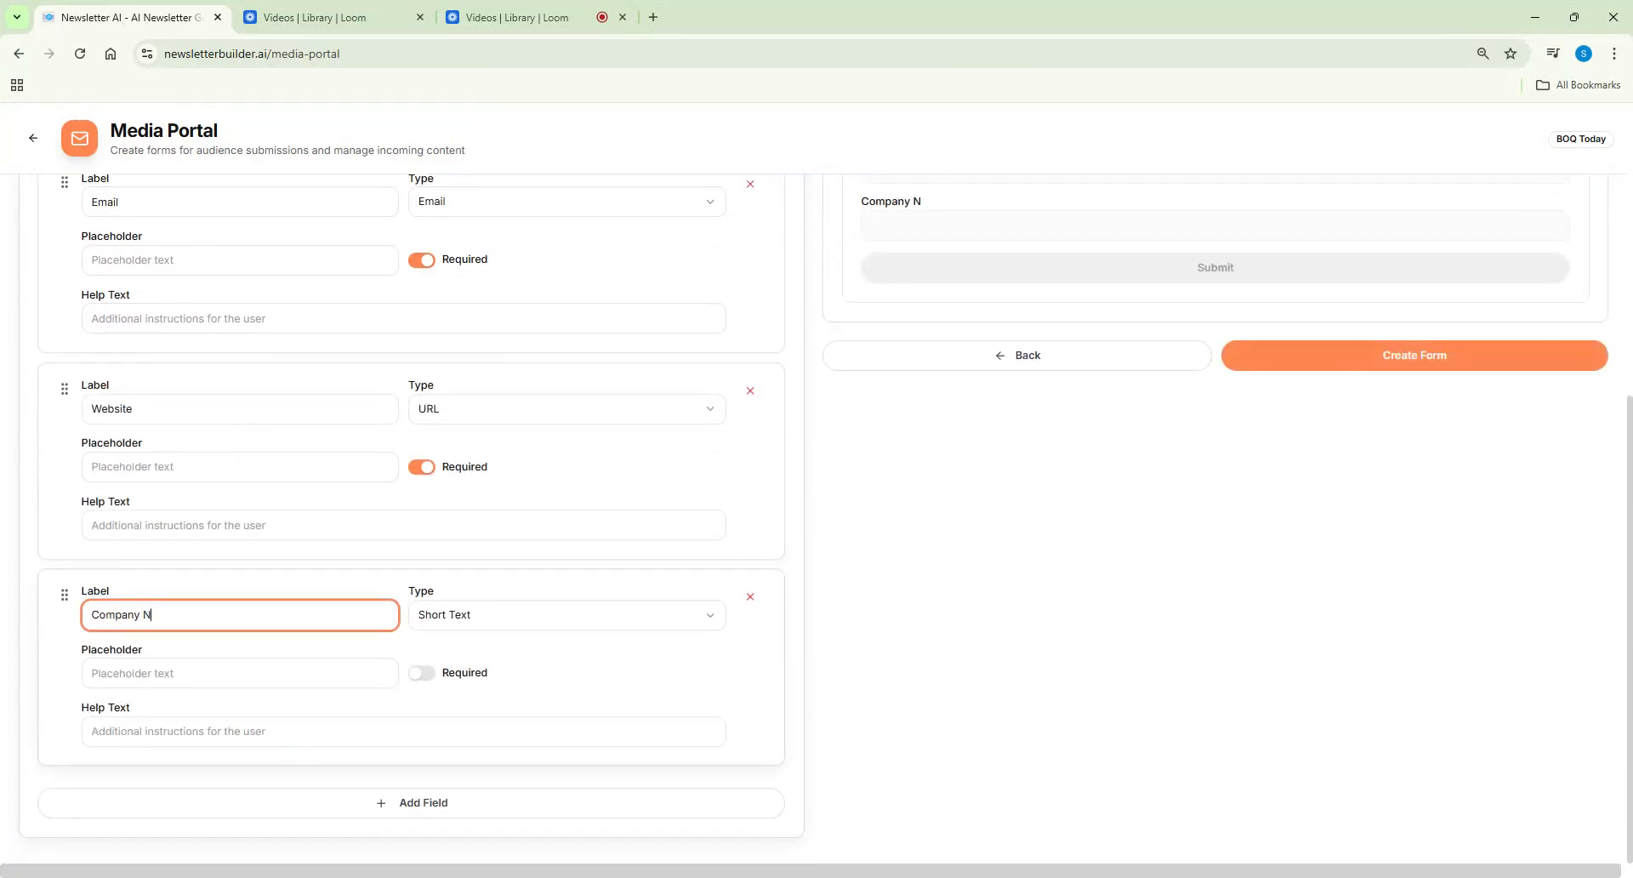
text(ame)
click(601, 627)
click(499, 638)
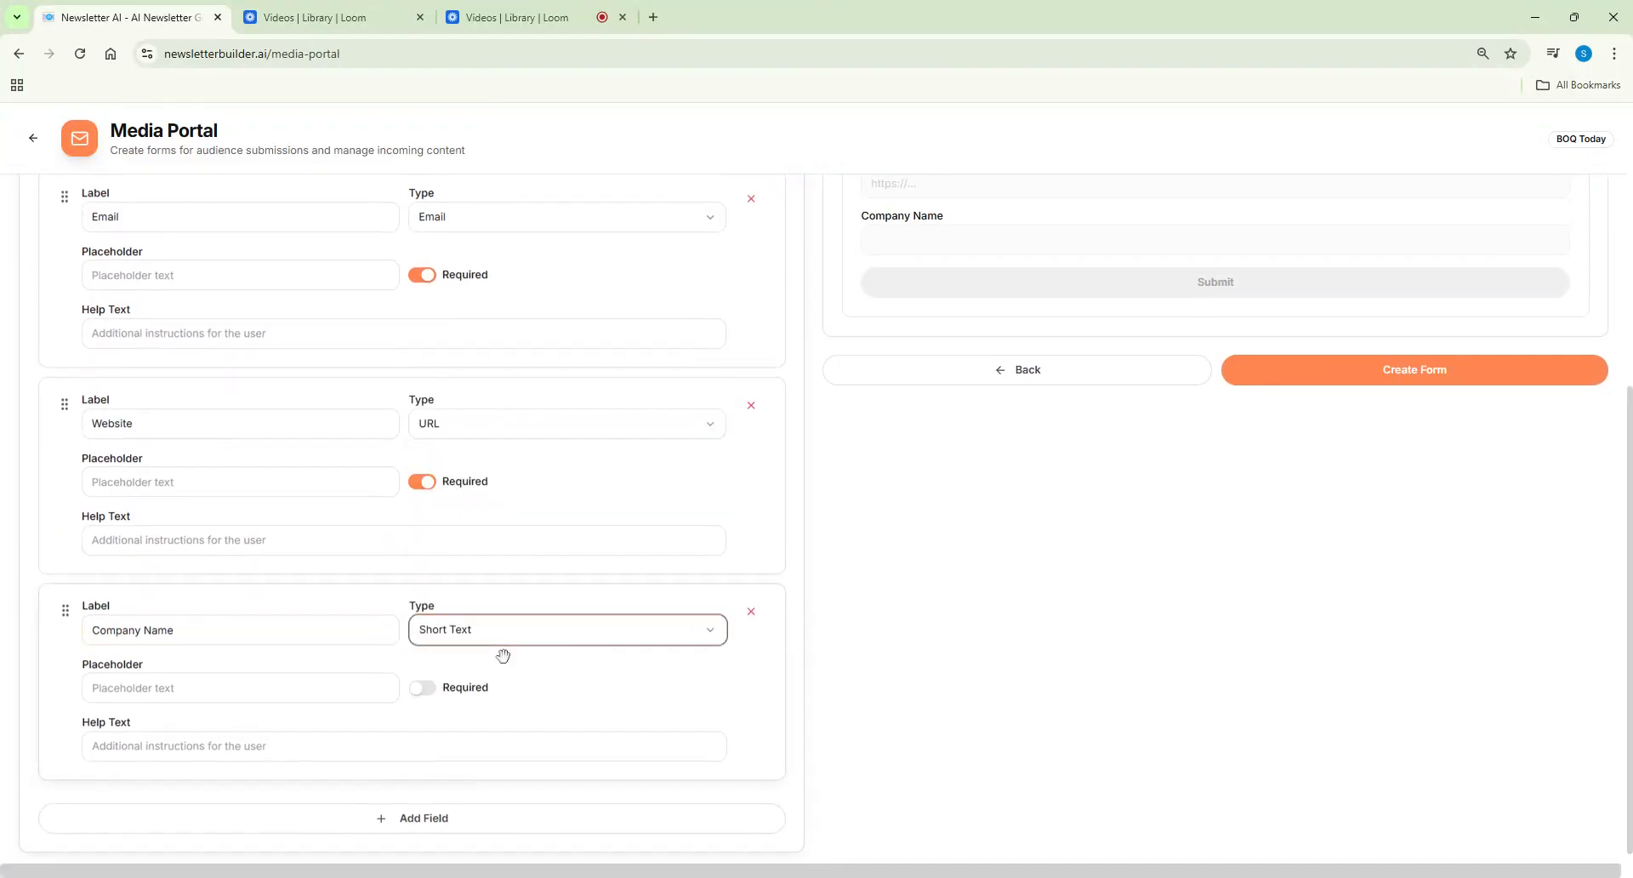
click(421, 672)
Add a field labelled "Phone Number" with the Number type below the Company Name field
scroll(424, 663, down, 1)
click(259, 808)
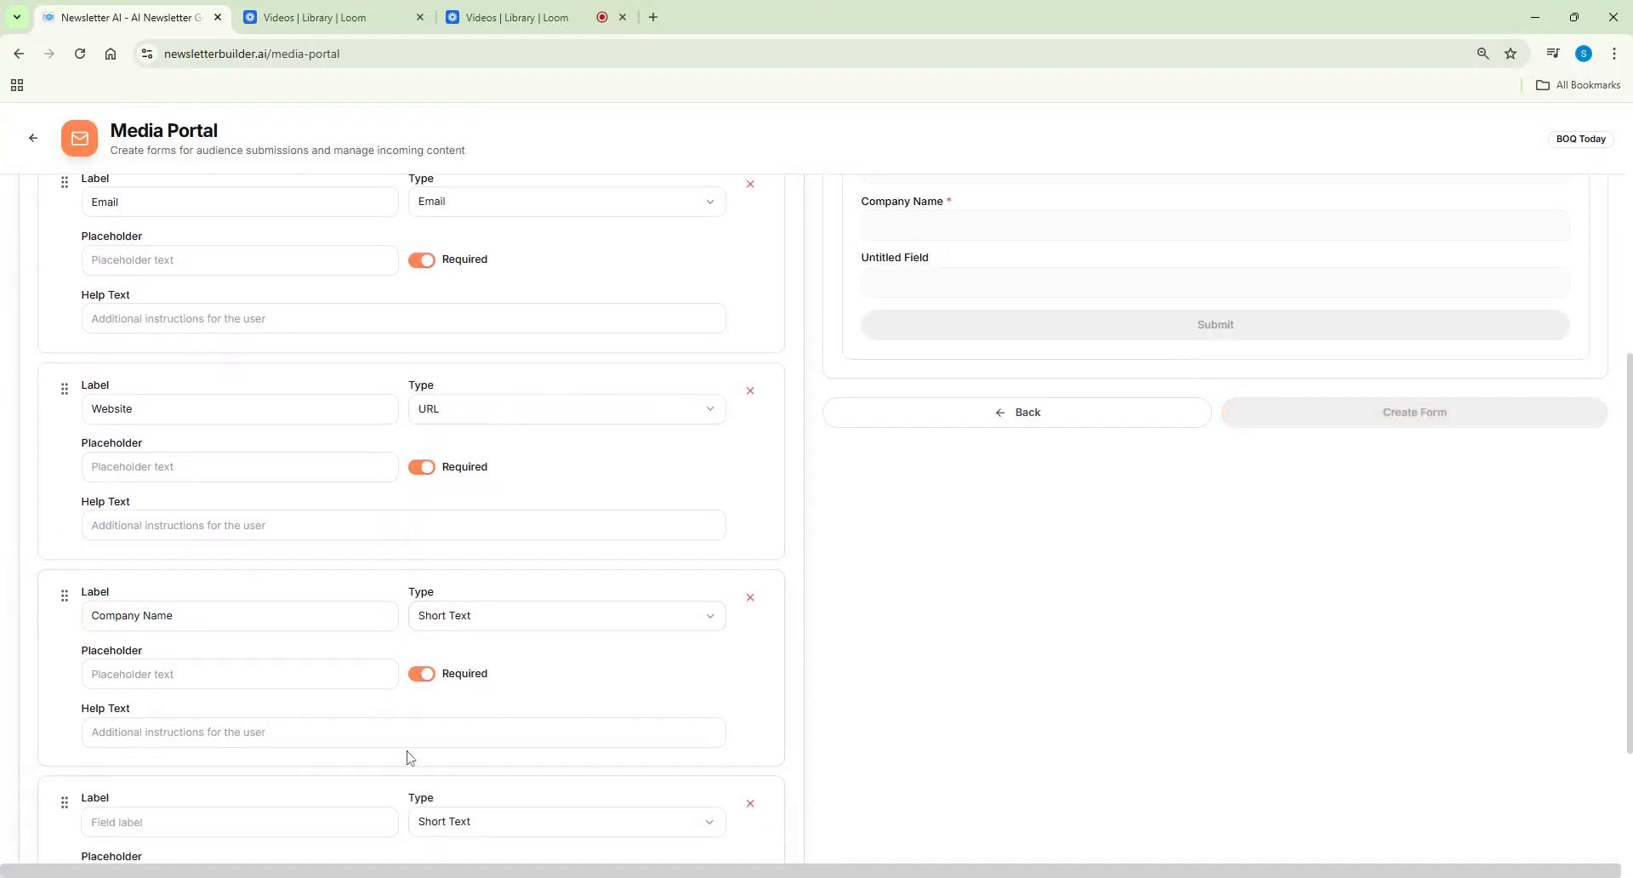
scroll(407, 755, down, 3)
click(267, 618)
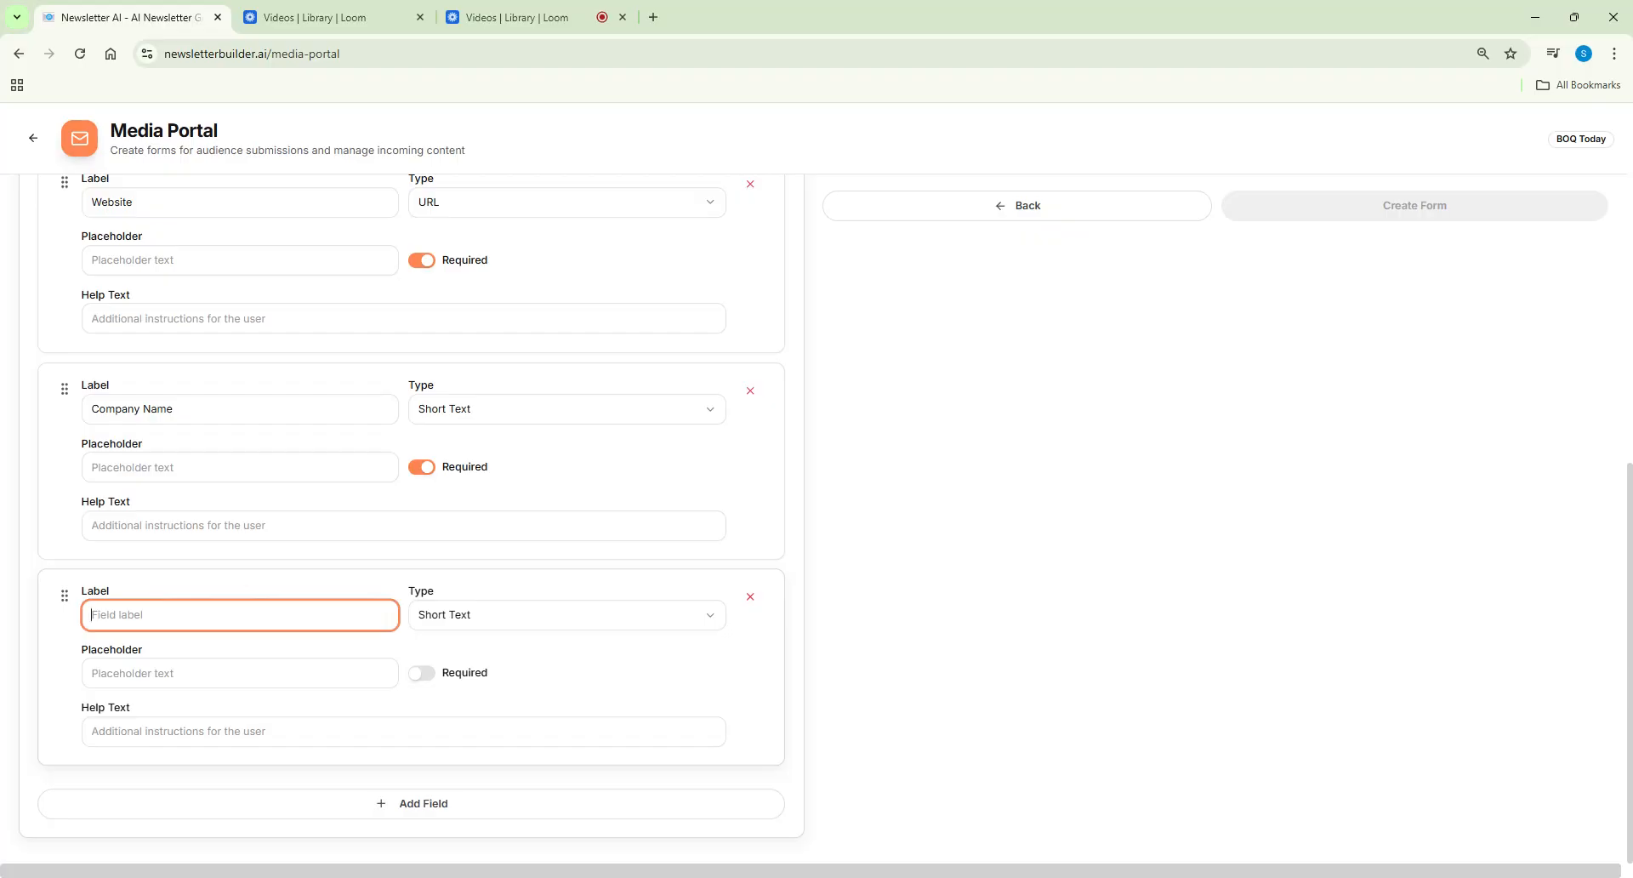
text(Phone Number)
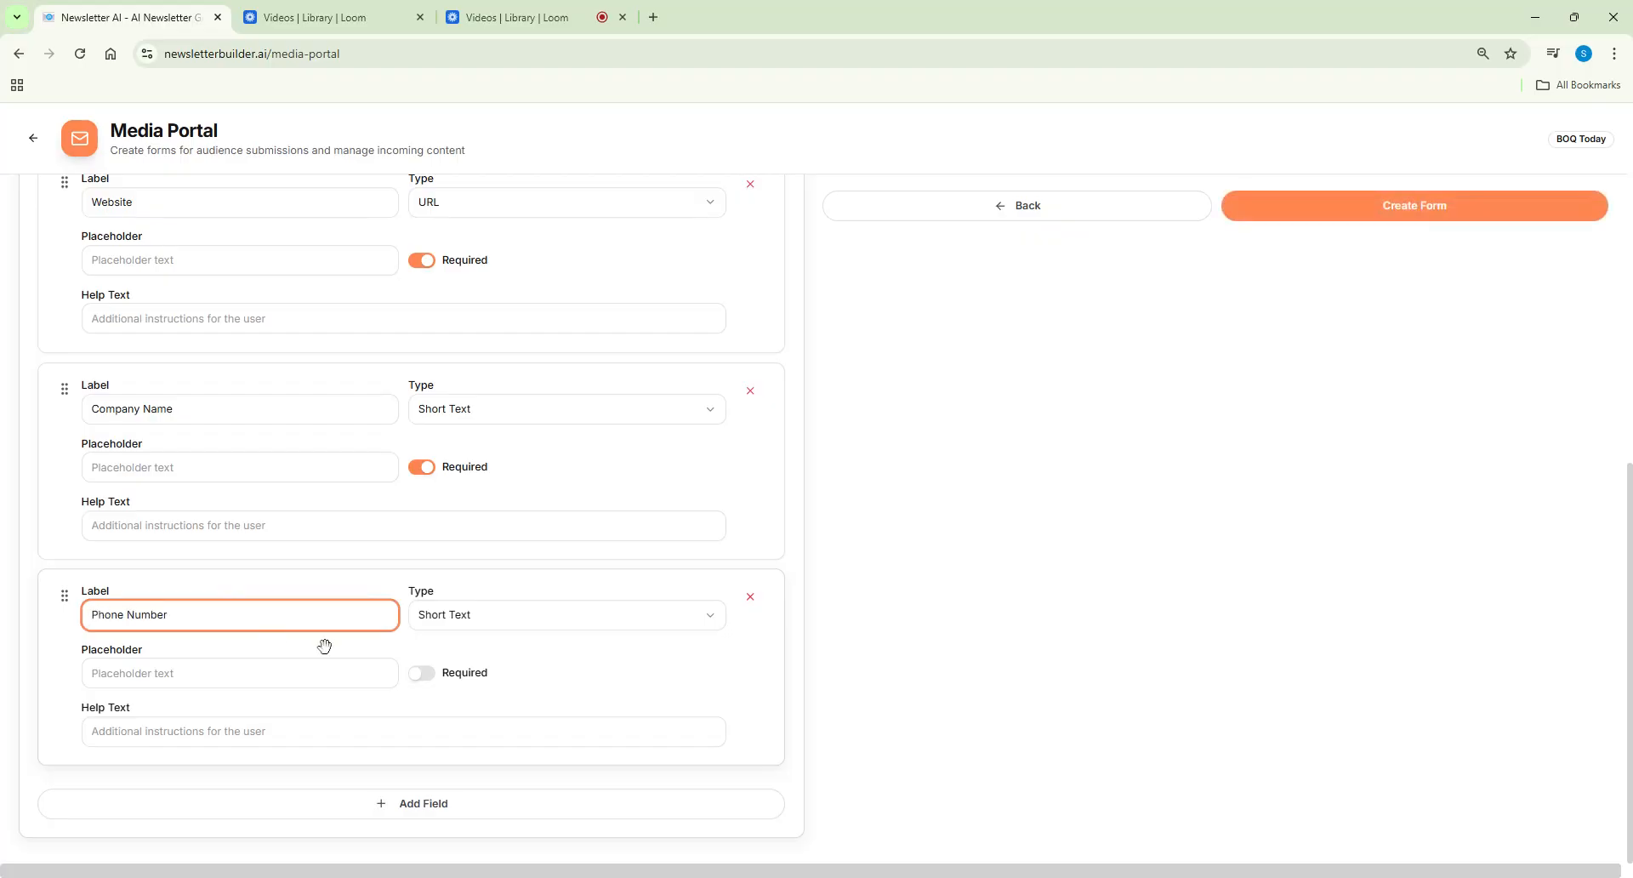
click(472, 621)
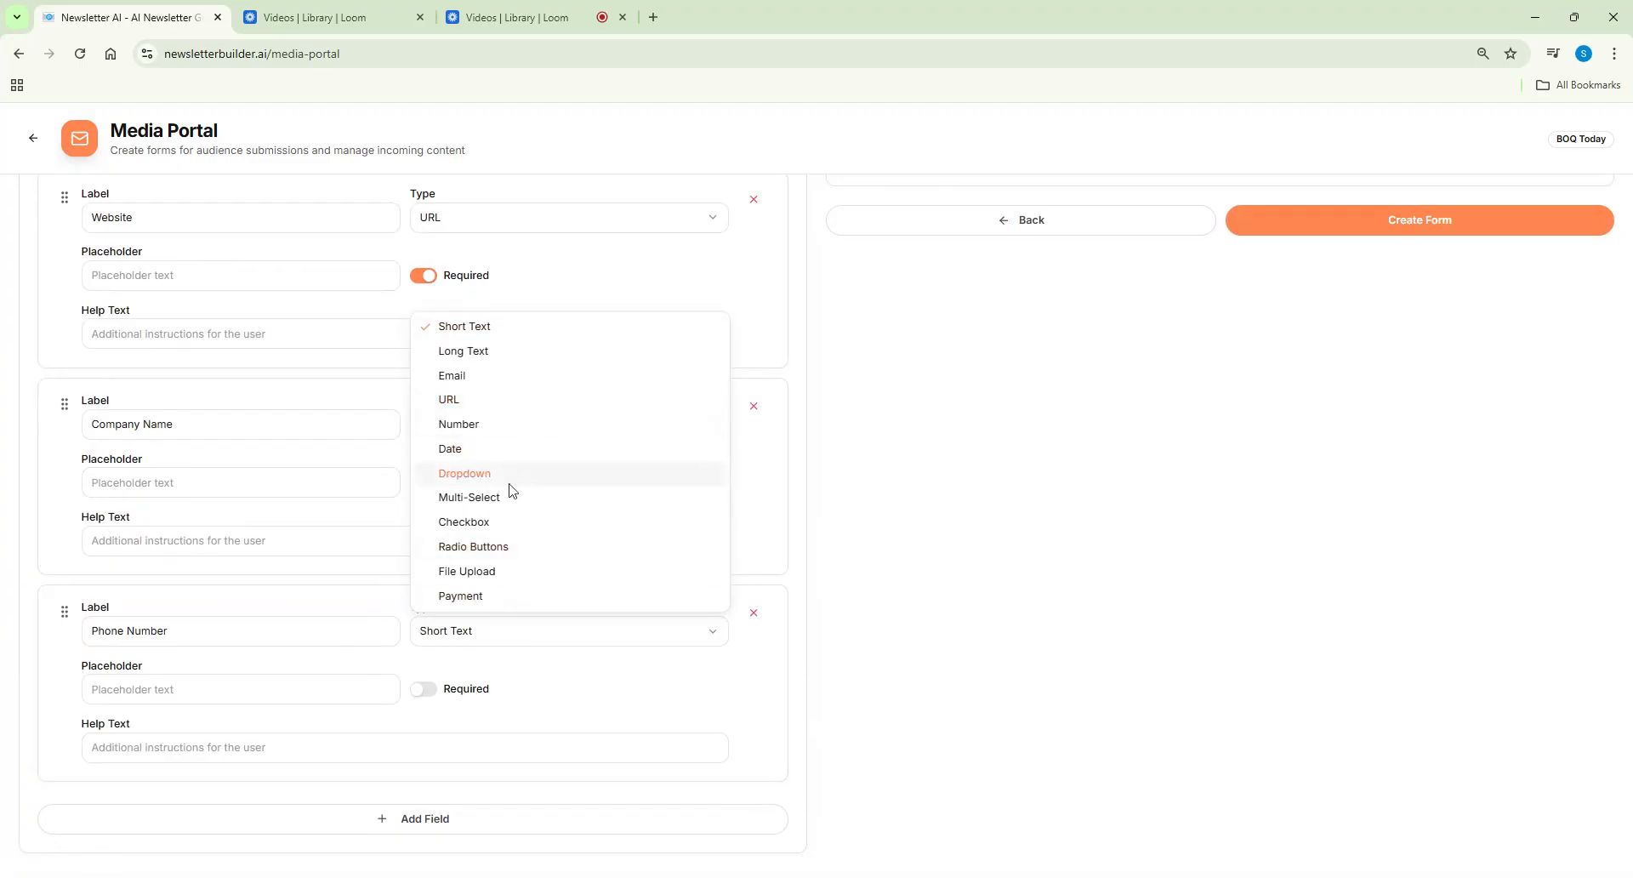
click(508, 425)
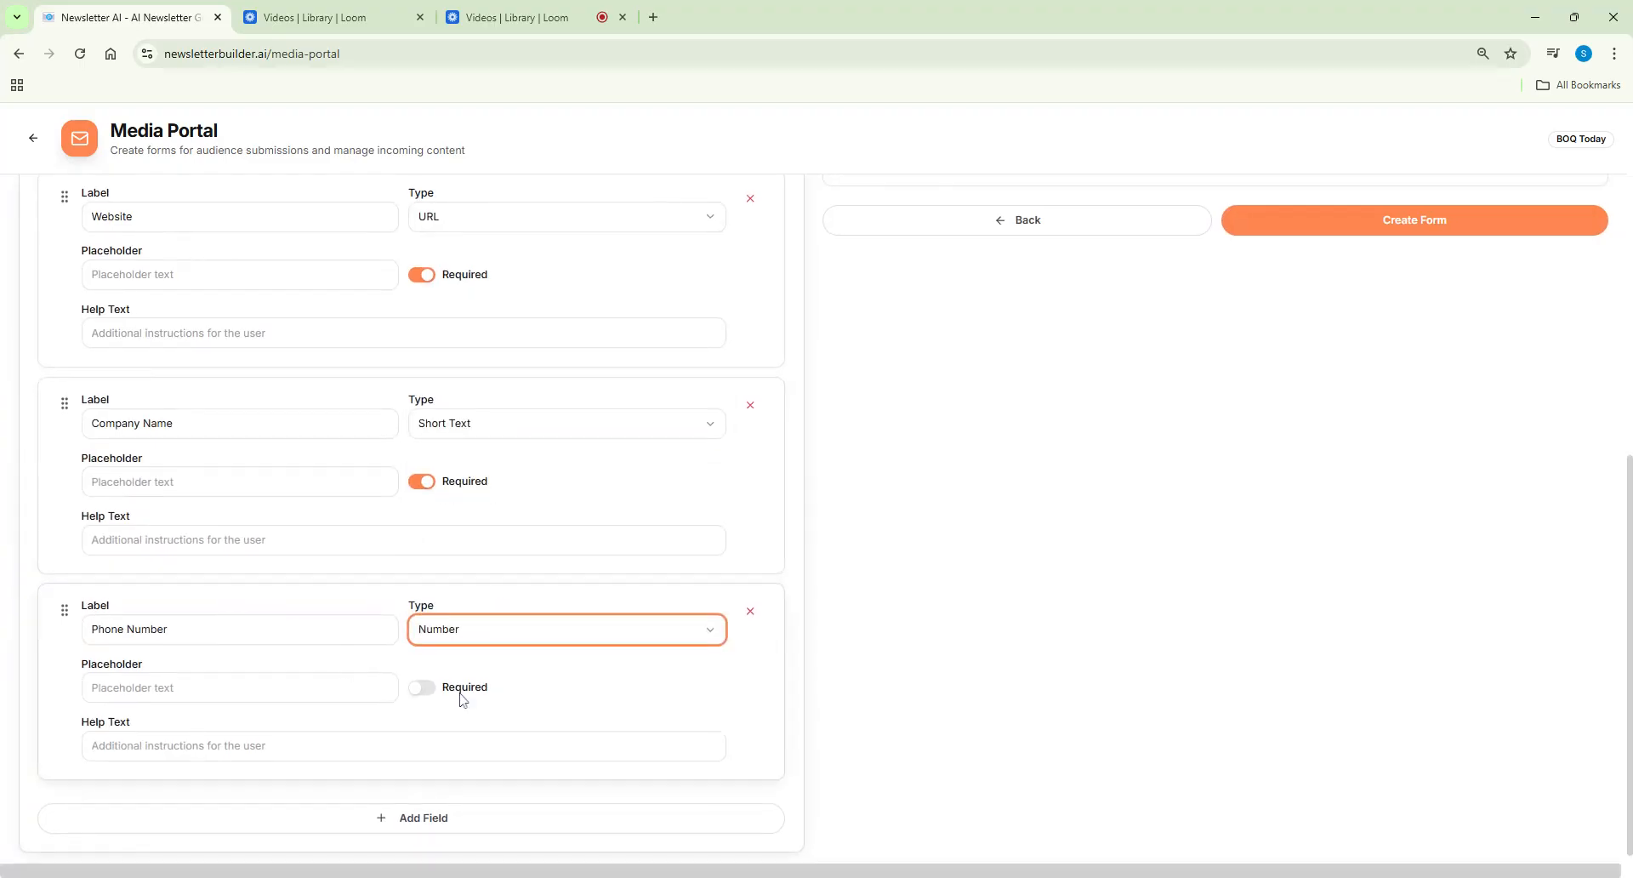
Add a required Long Text field labelled "Description" with the help text "Describe your business and offer in under 500 words."
scroll(532, 689, down, 1)
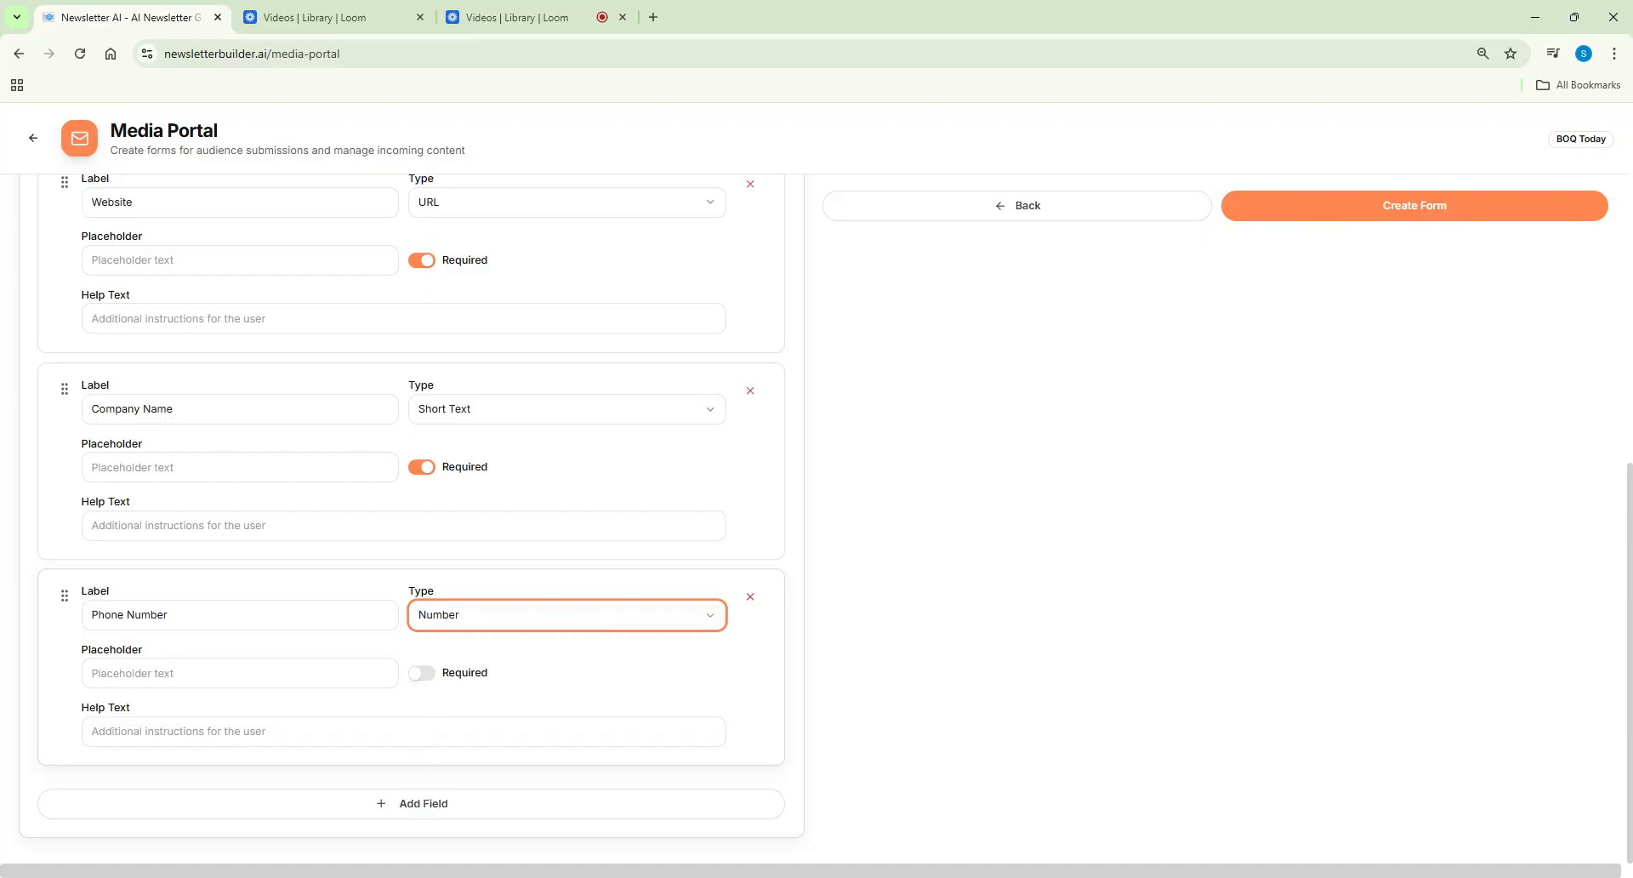
click(348, 812)
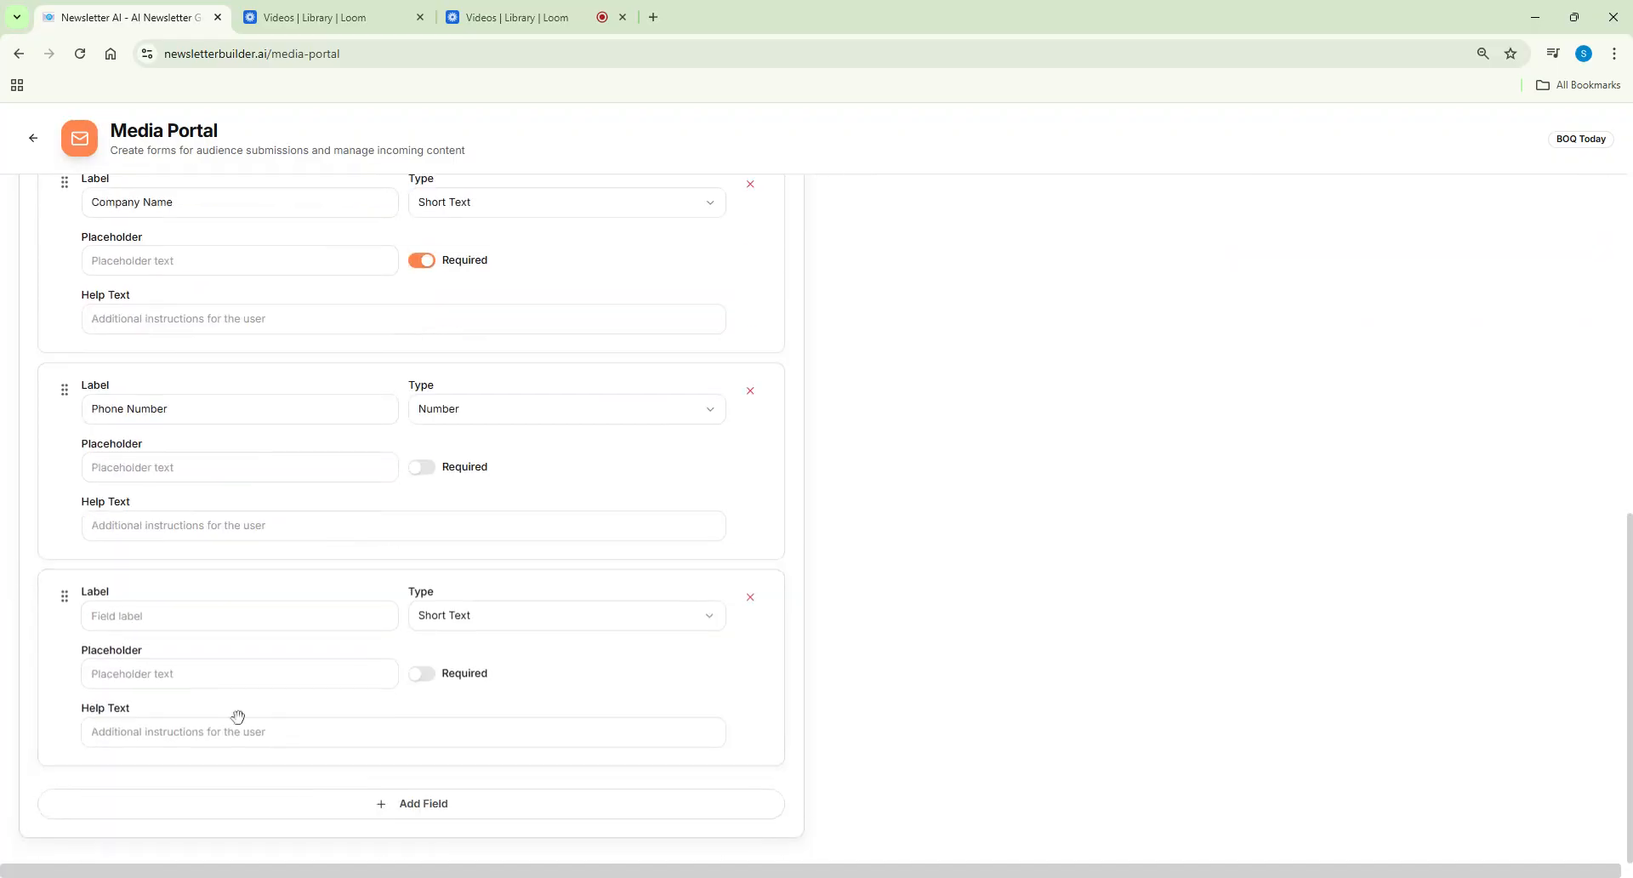
text(Description)
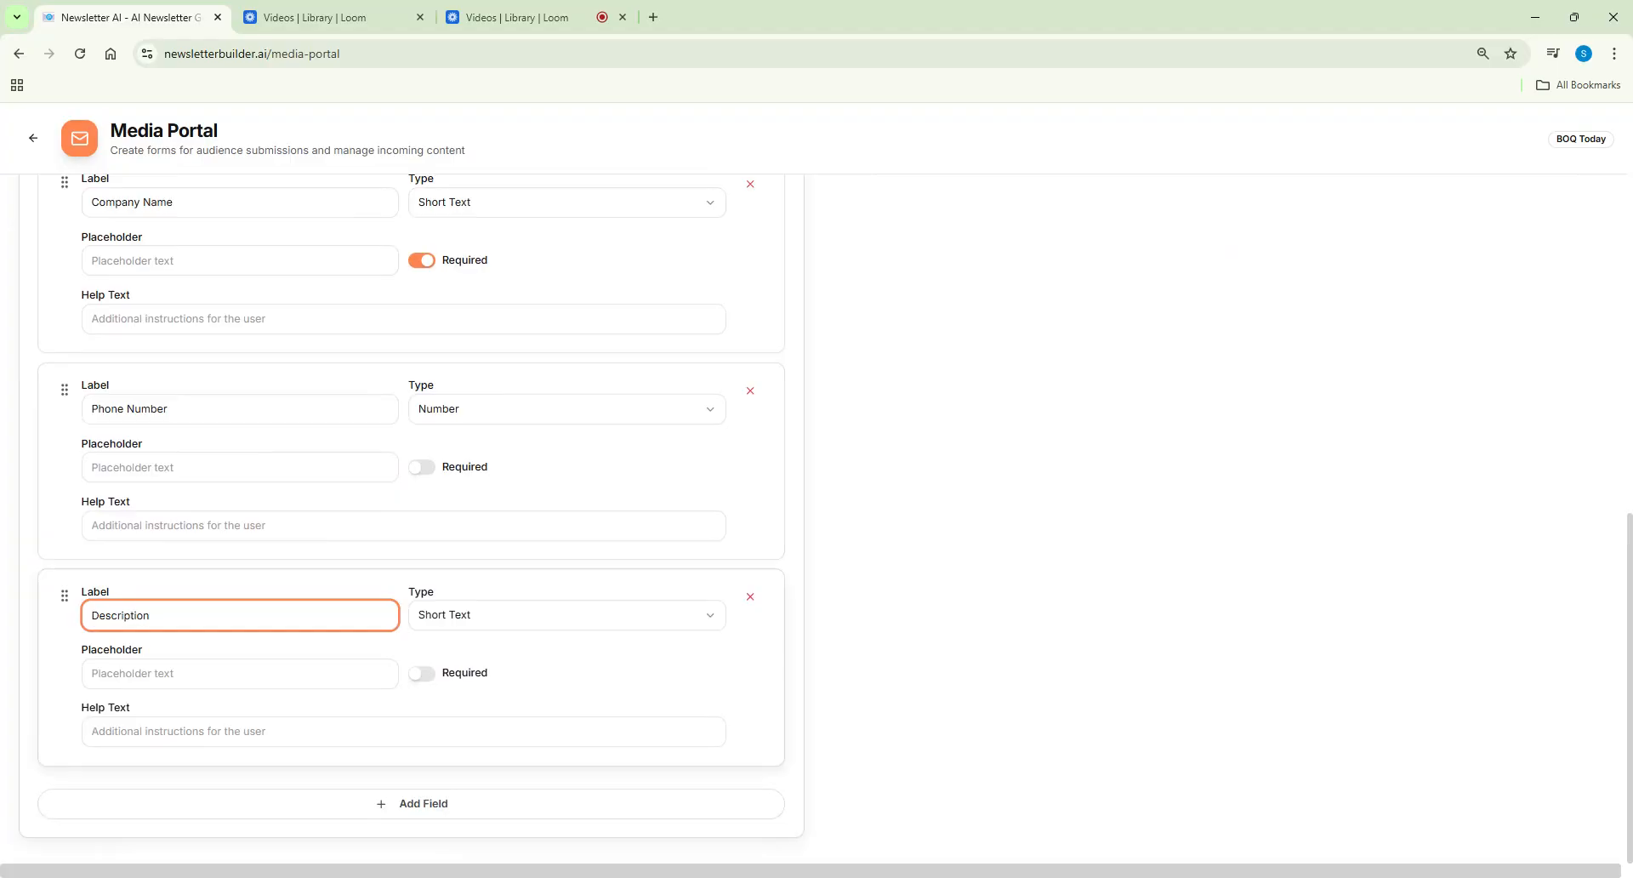
click(481, 631)
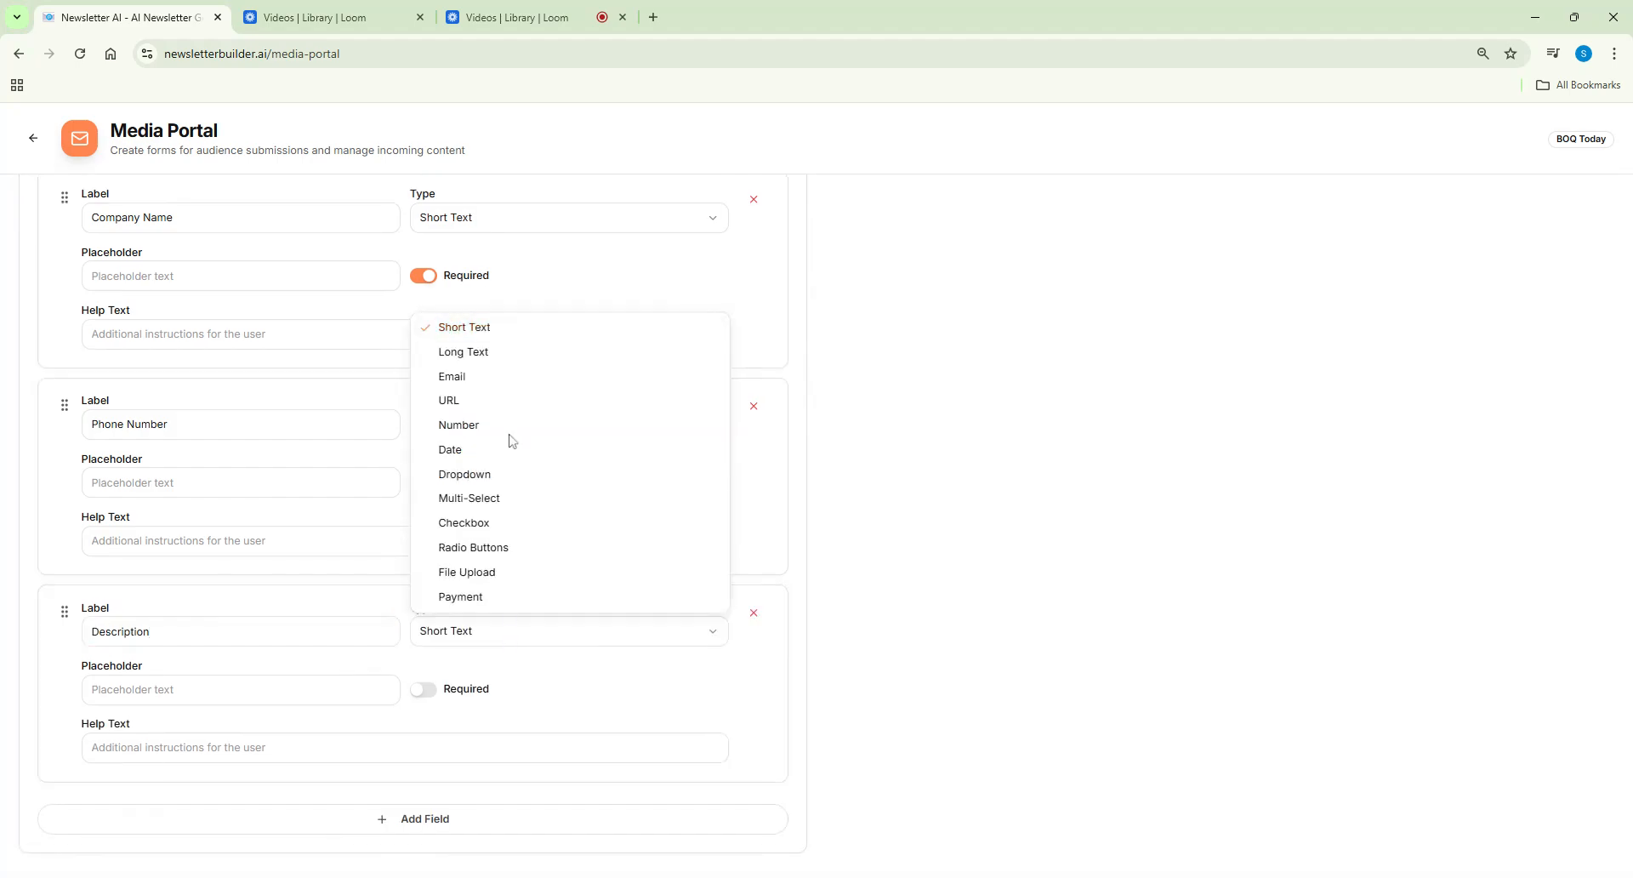
click(496, 356)
click(419, 683)
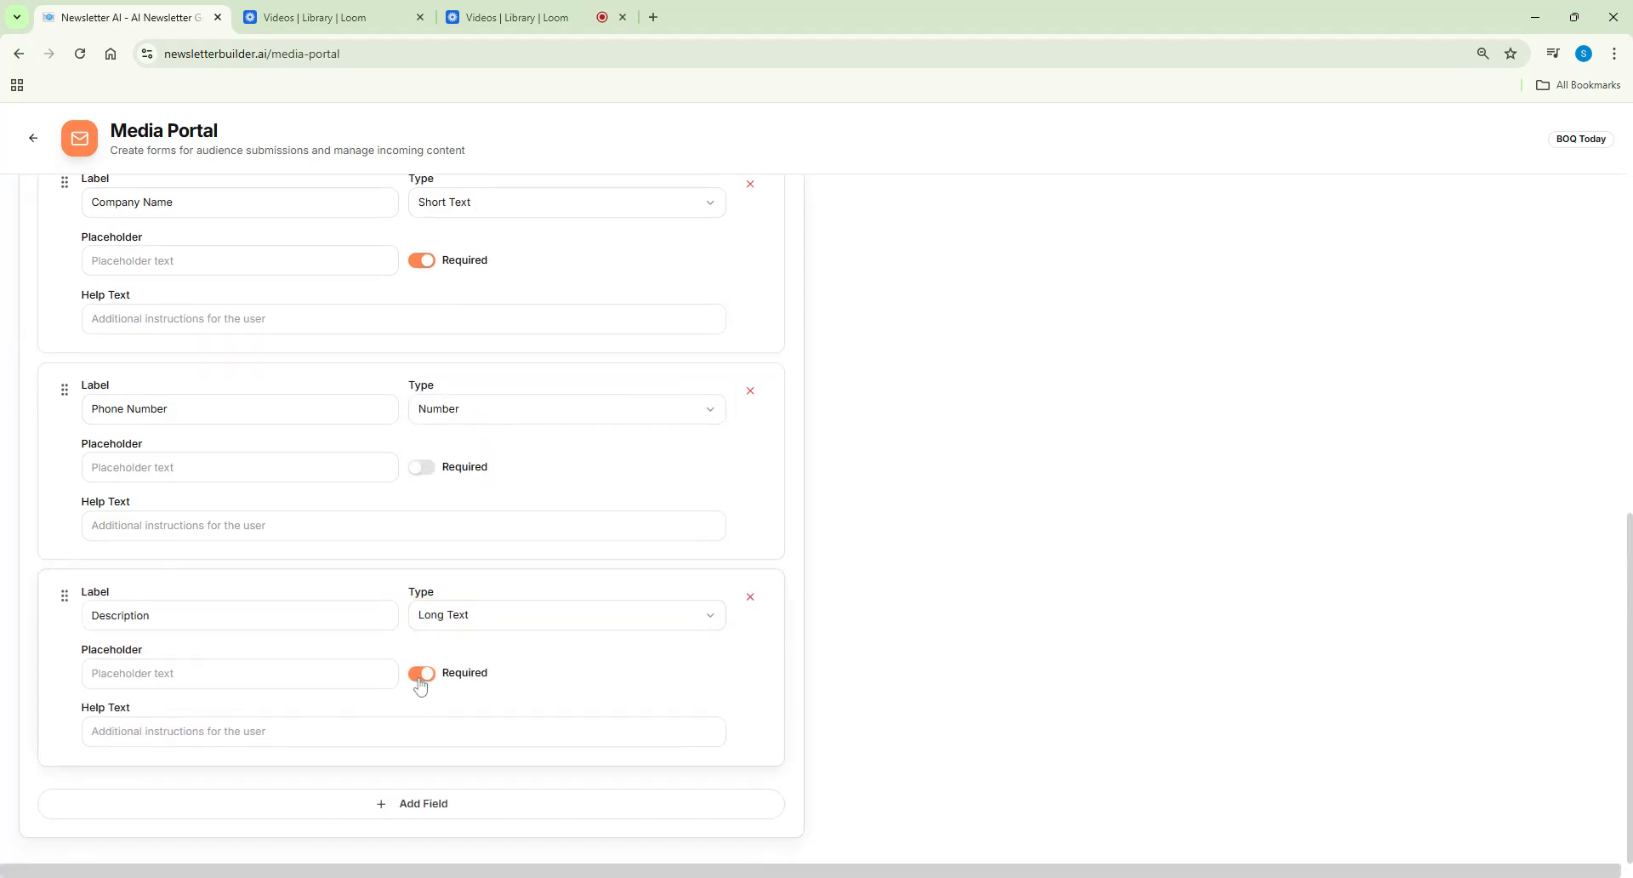
key(Tab)
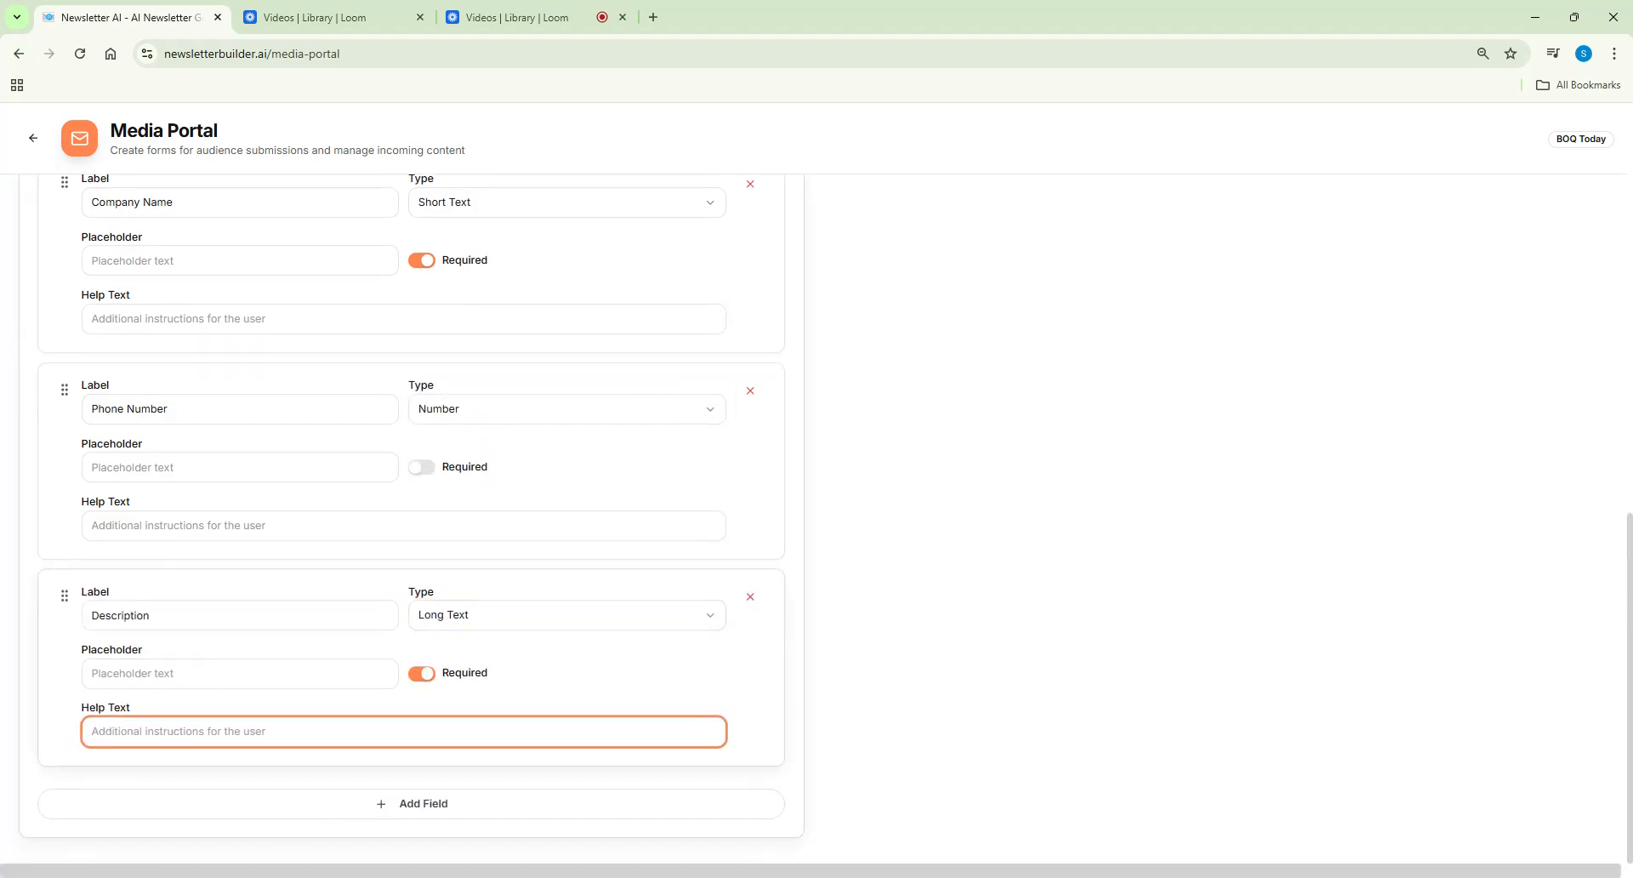
text(De)
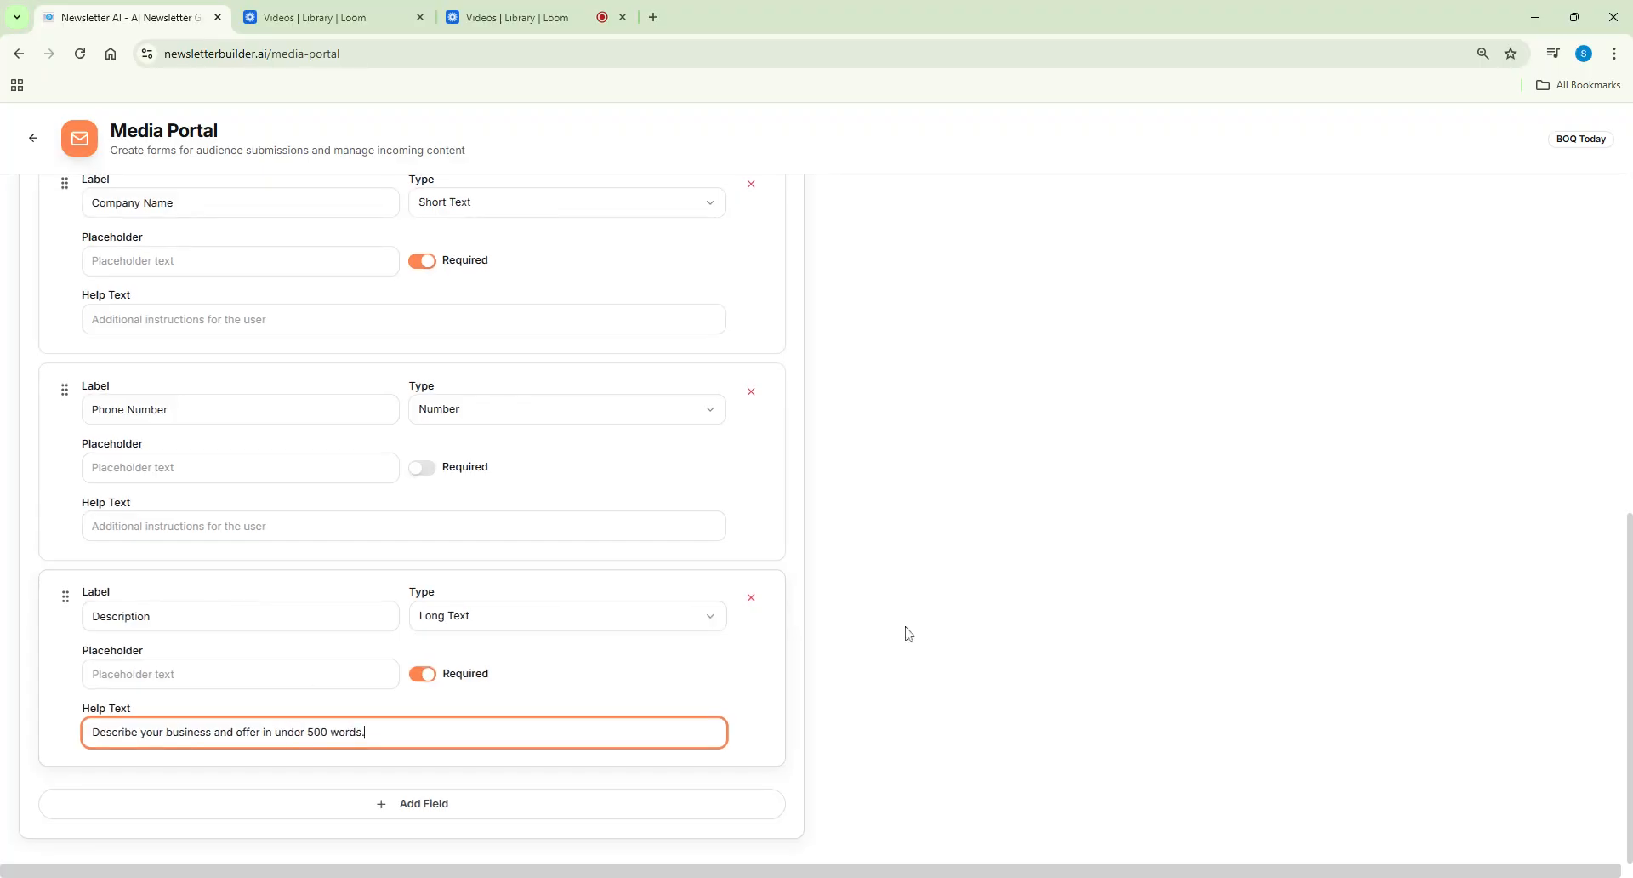
Add a File Upload field labelled "Business Logo/Image" below the Description field
scroll(907, 630, up, 9)
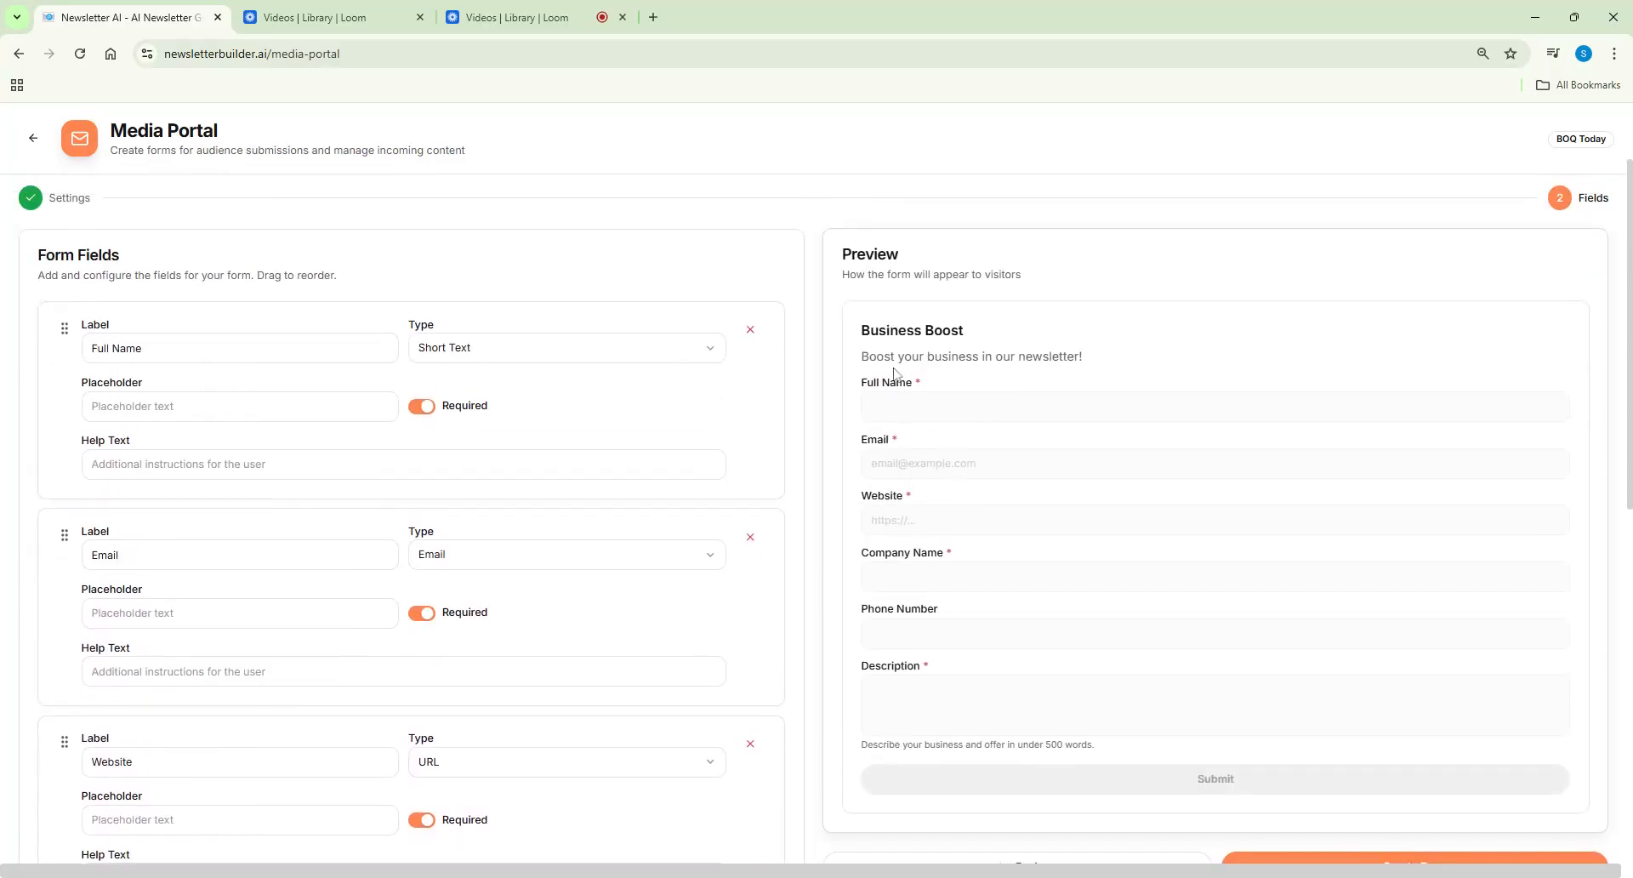
scroll(932, 595, down, 3)
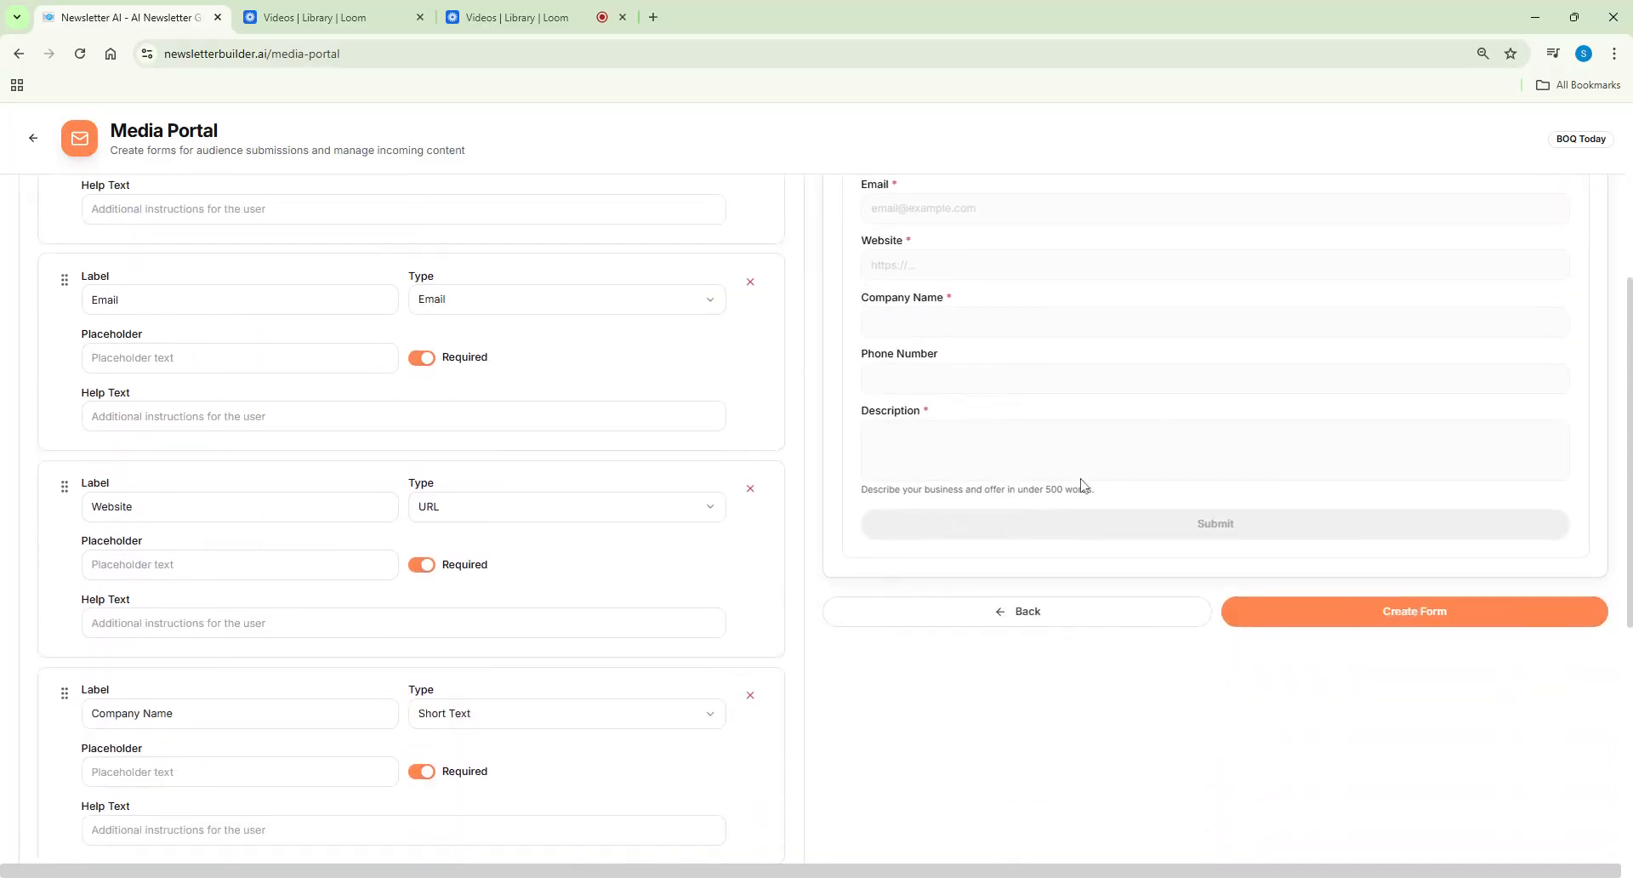
scroll(1003, 451, up, 1)
scroll(1003, 451, up, 2)
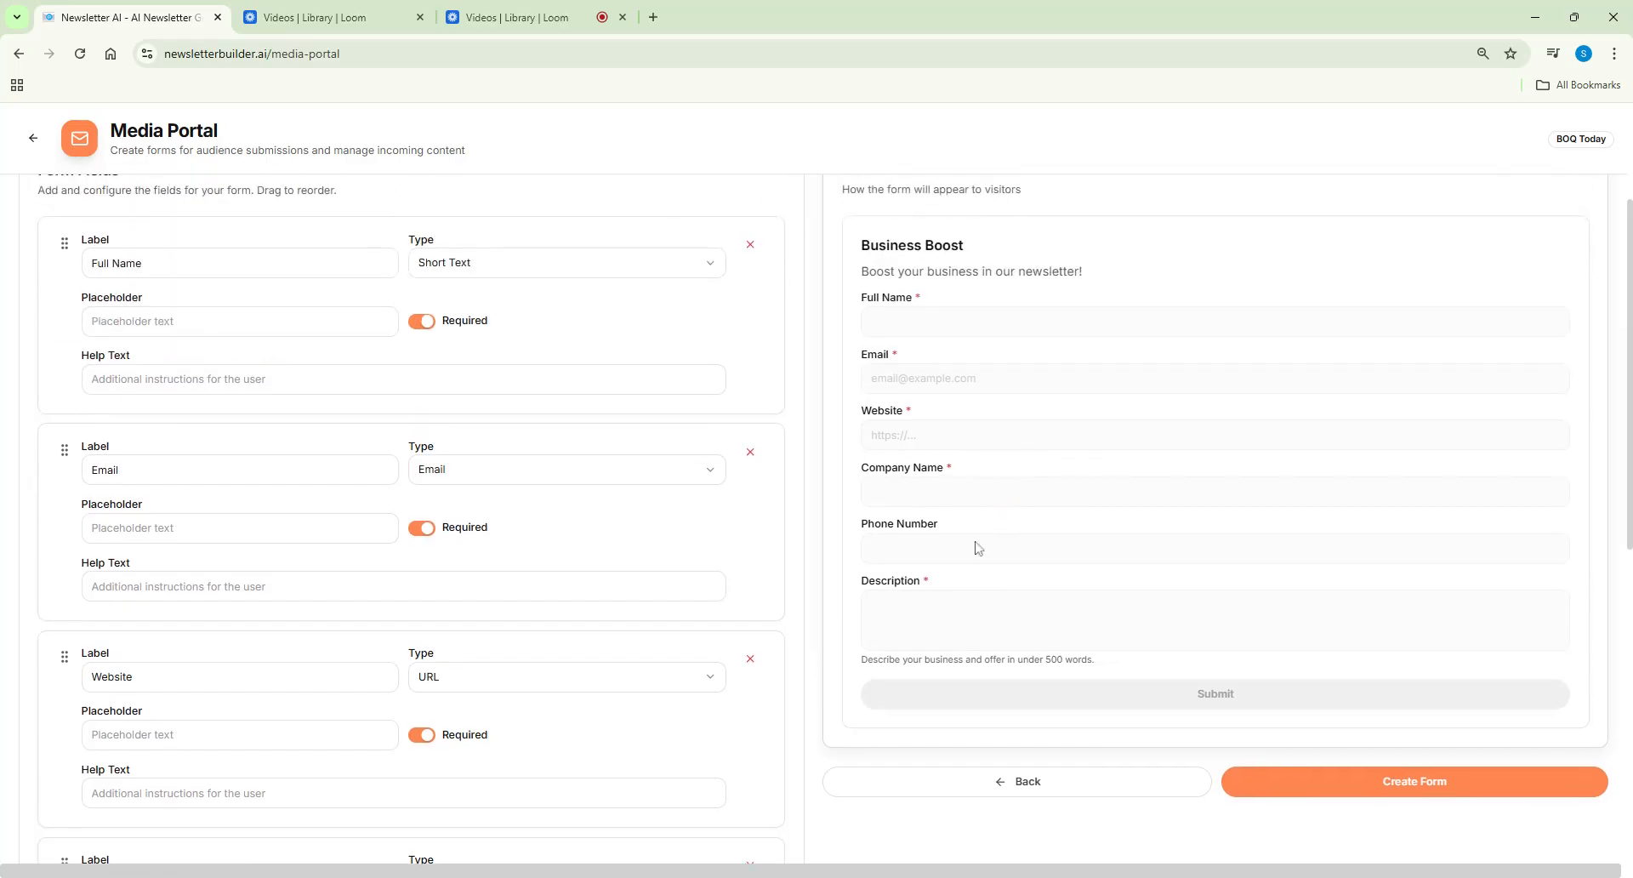
scroll(685, 667, down, 8)
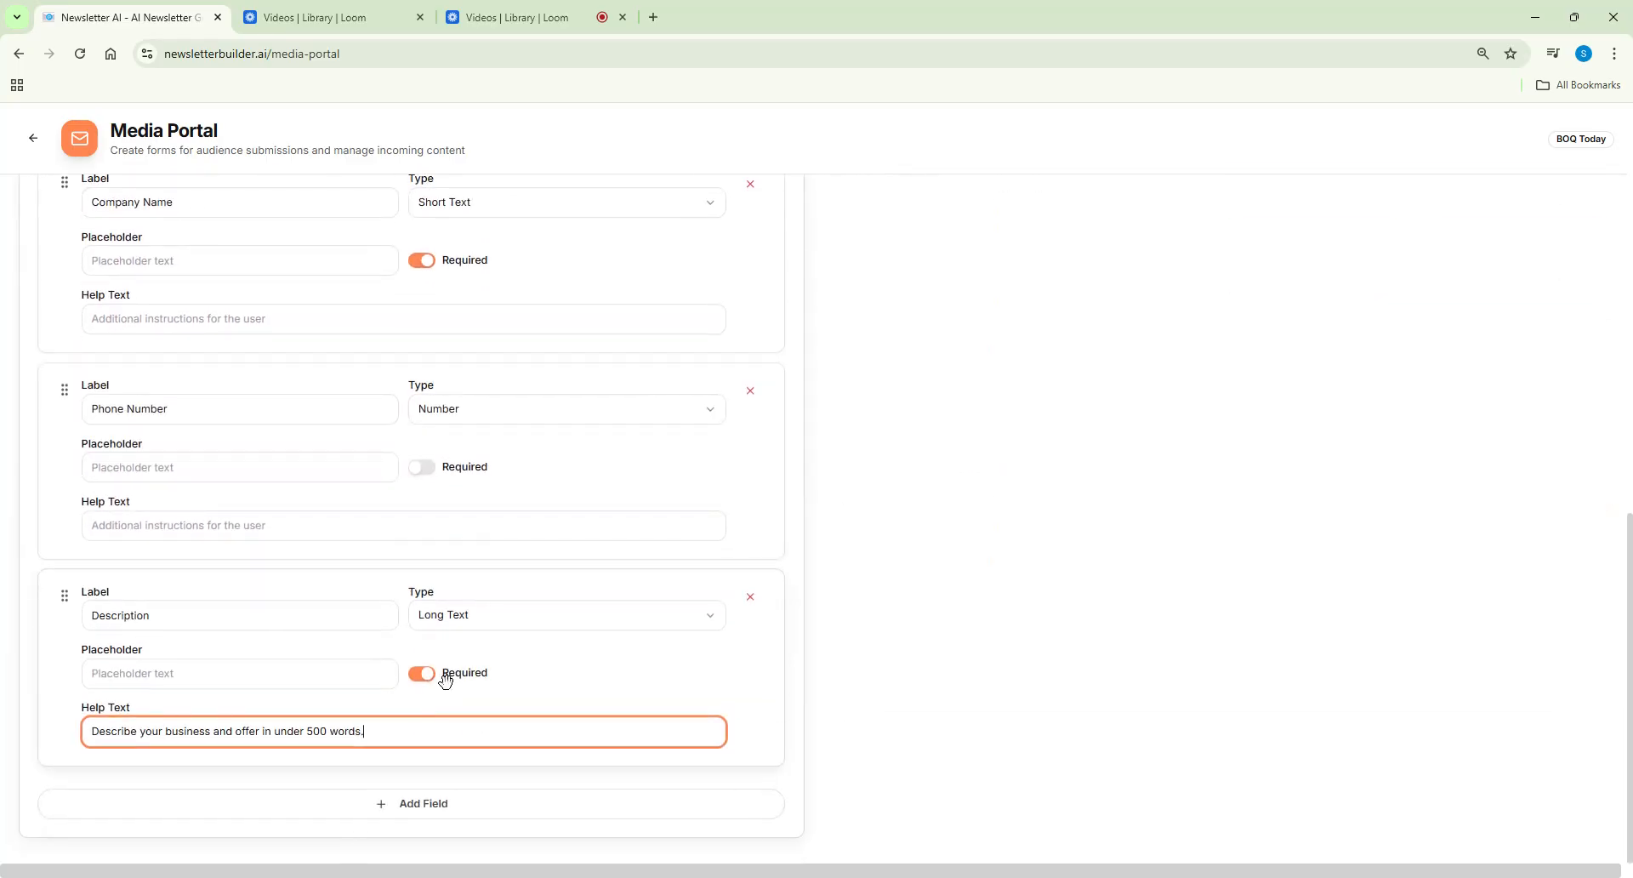
click(320, 805)
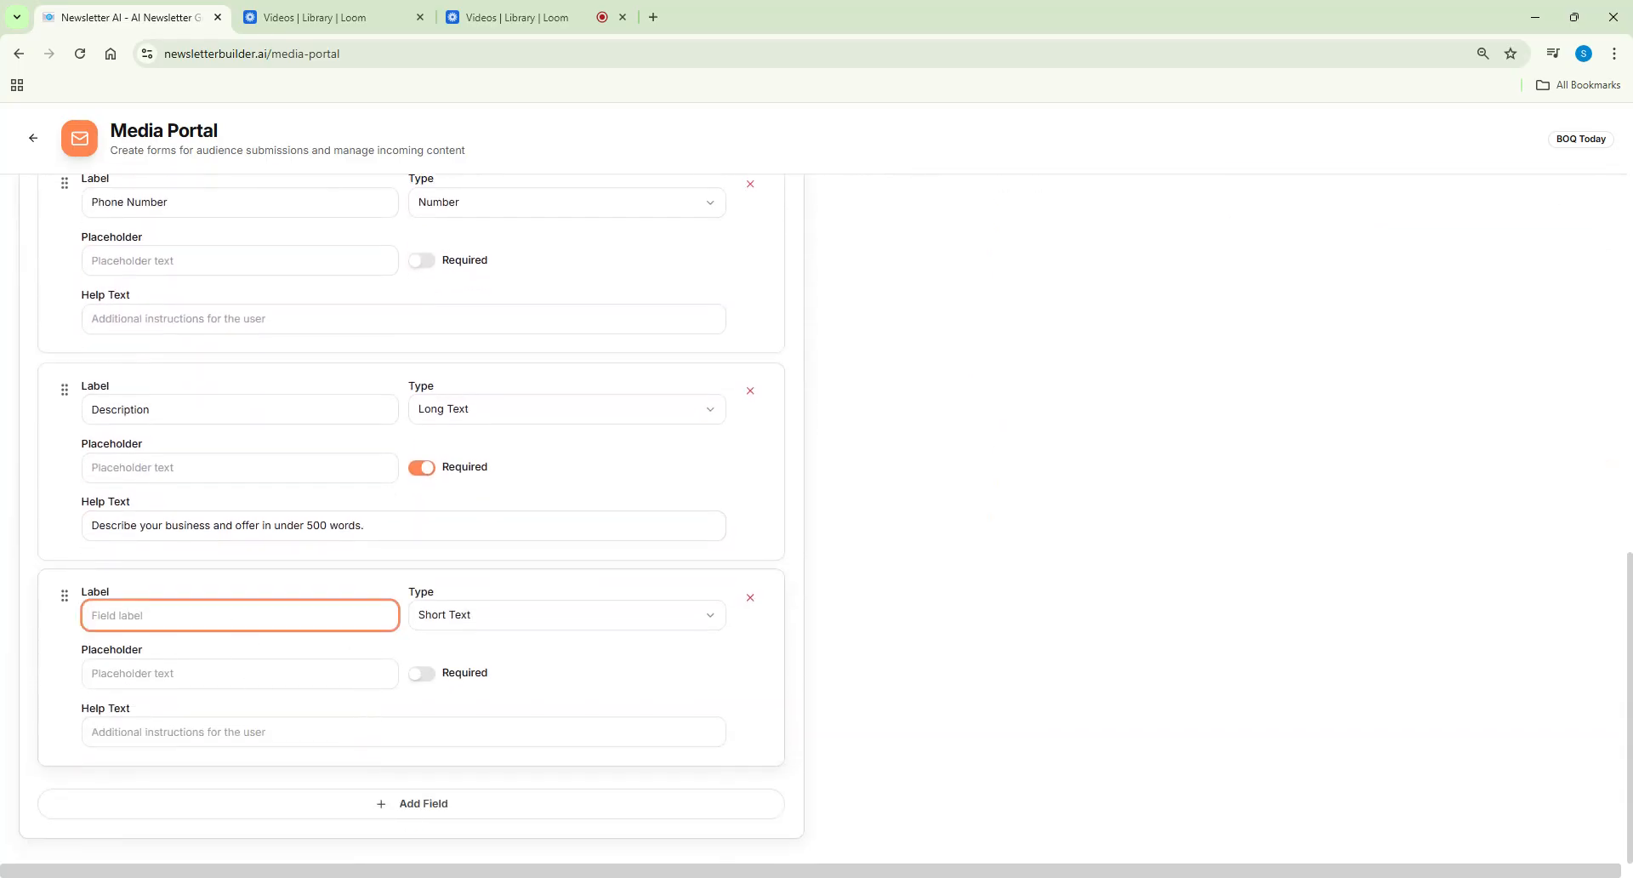
click(540, 627)
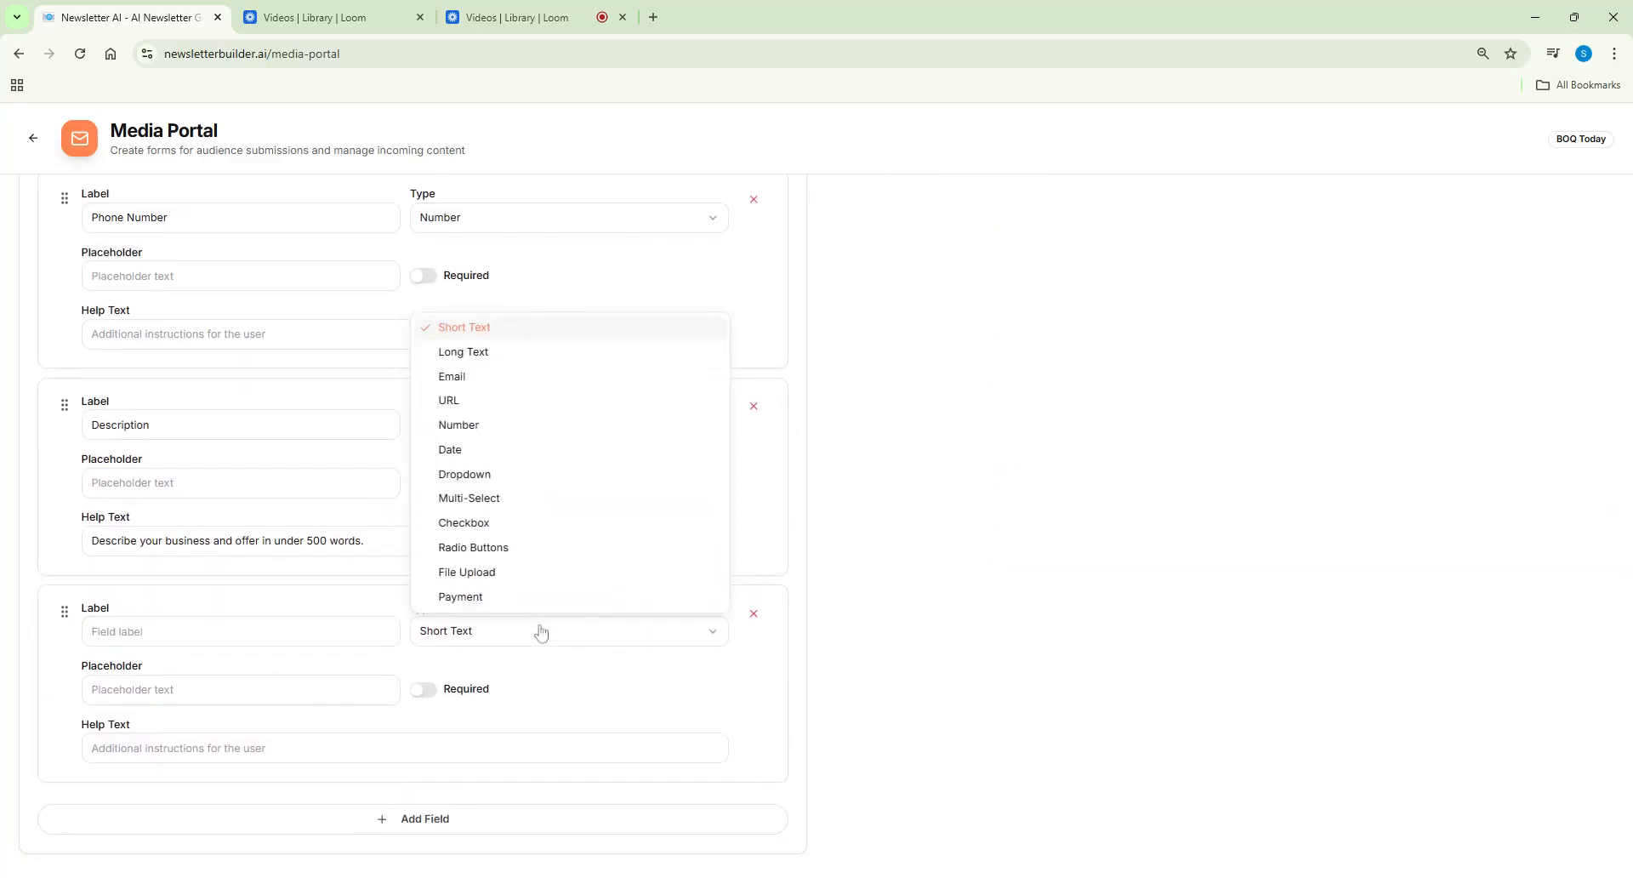
click(500, 575)
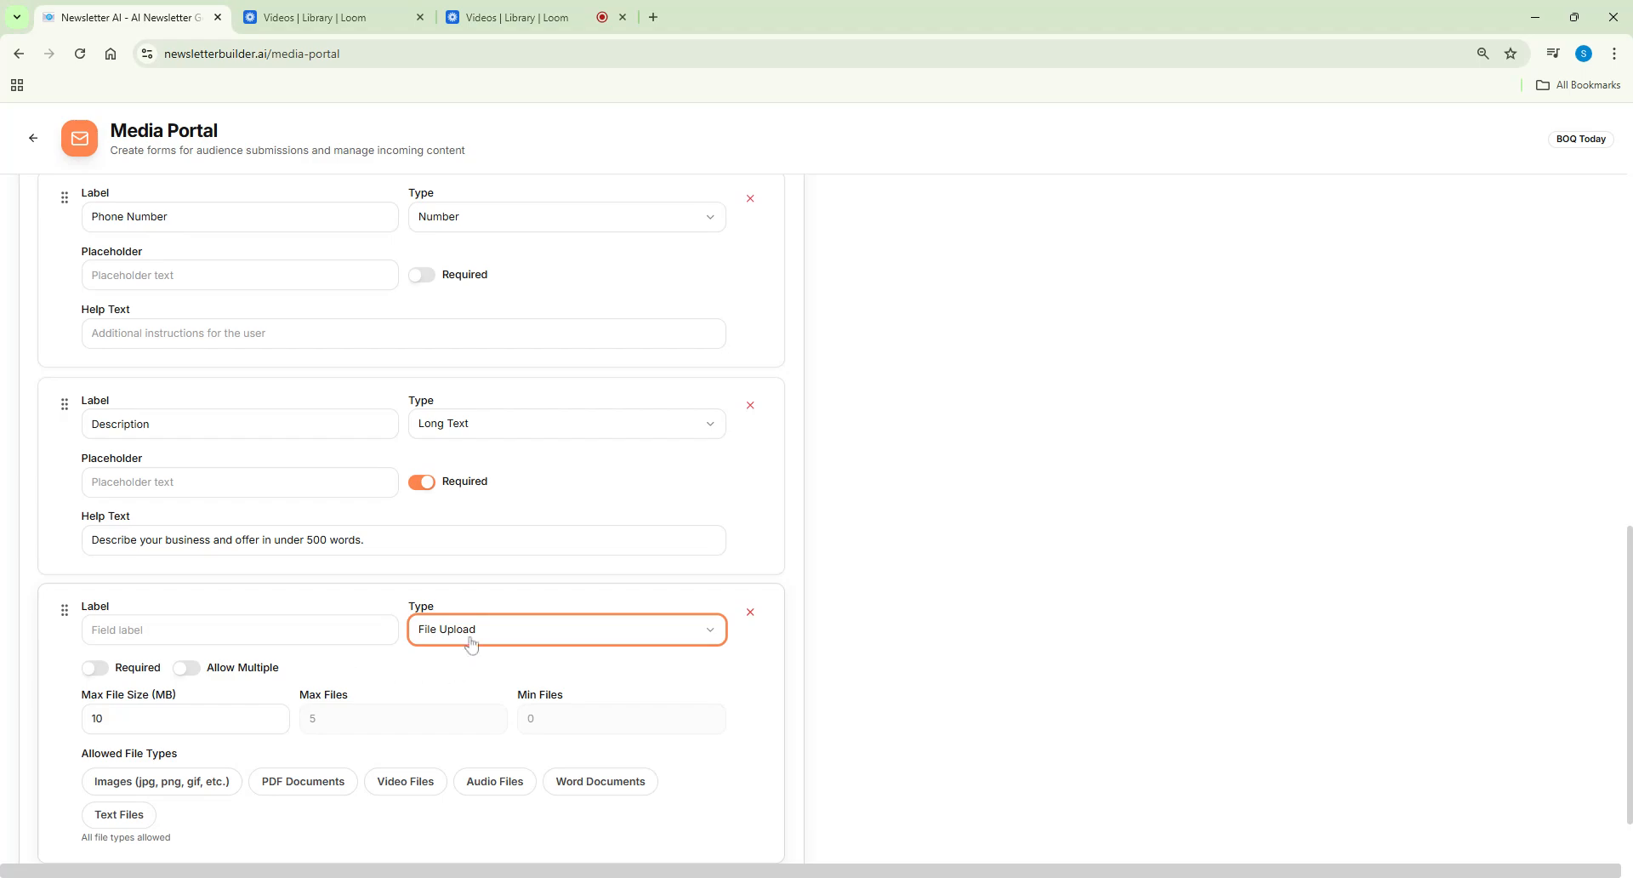
scroll(501, 659, down, 2)
click(255, 532)
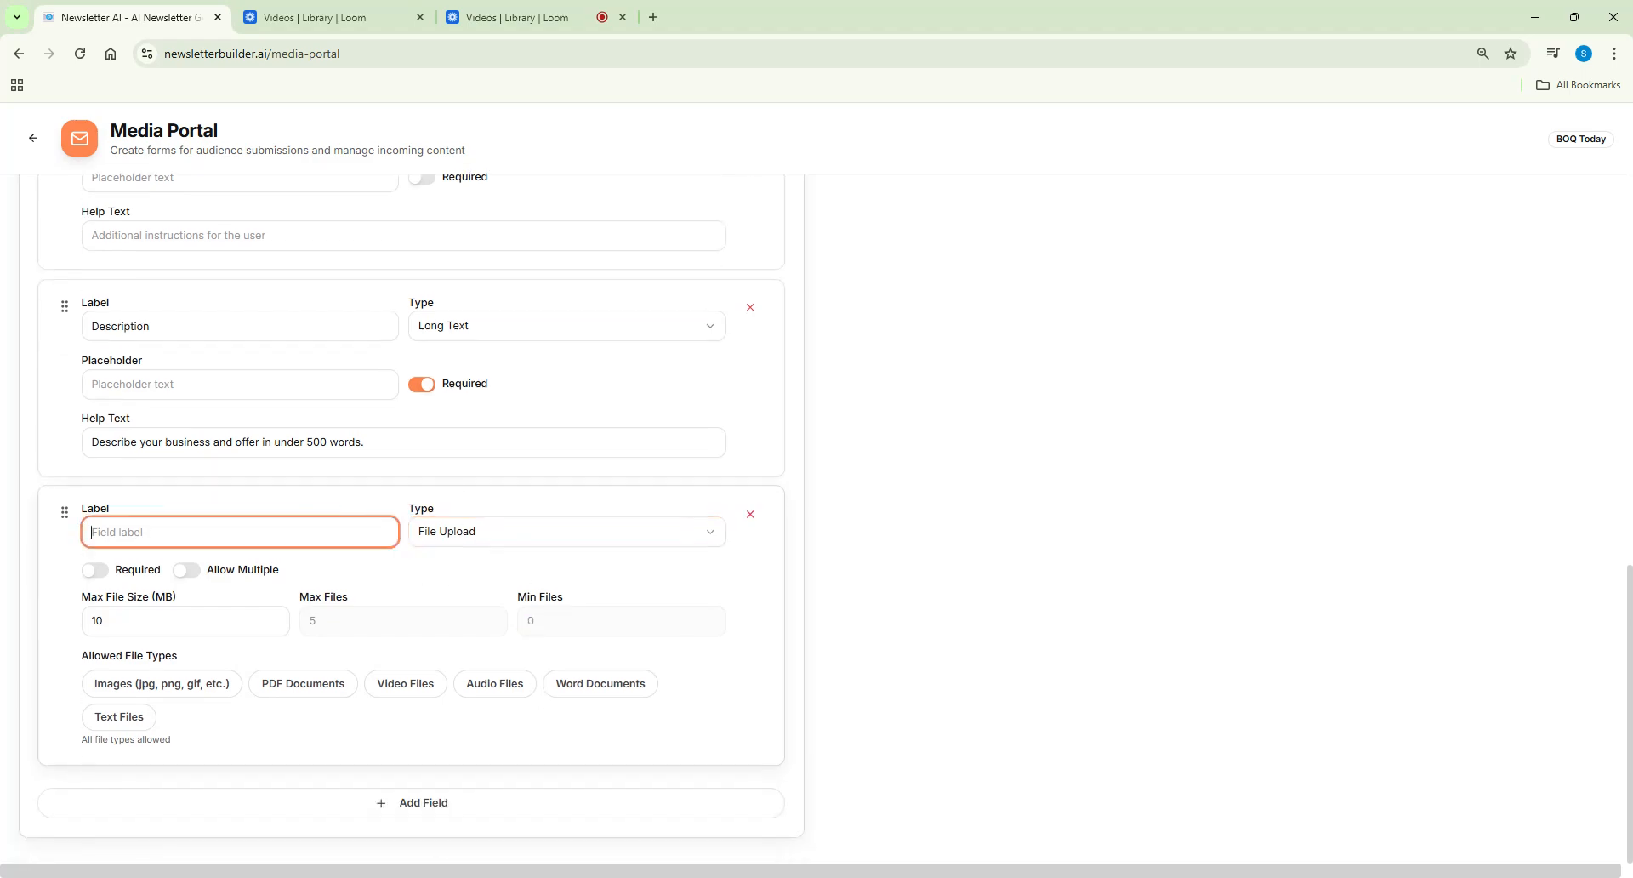
text(Business Logo/Image)
Make the Business Logo/Image upload required and restrict its allowed file types to images, keeping the 10 MB maximum size
click(94, 569)
click(274, 621)
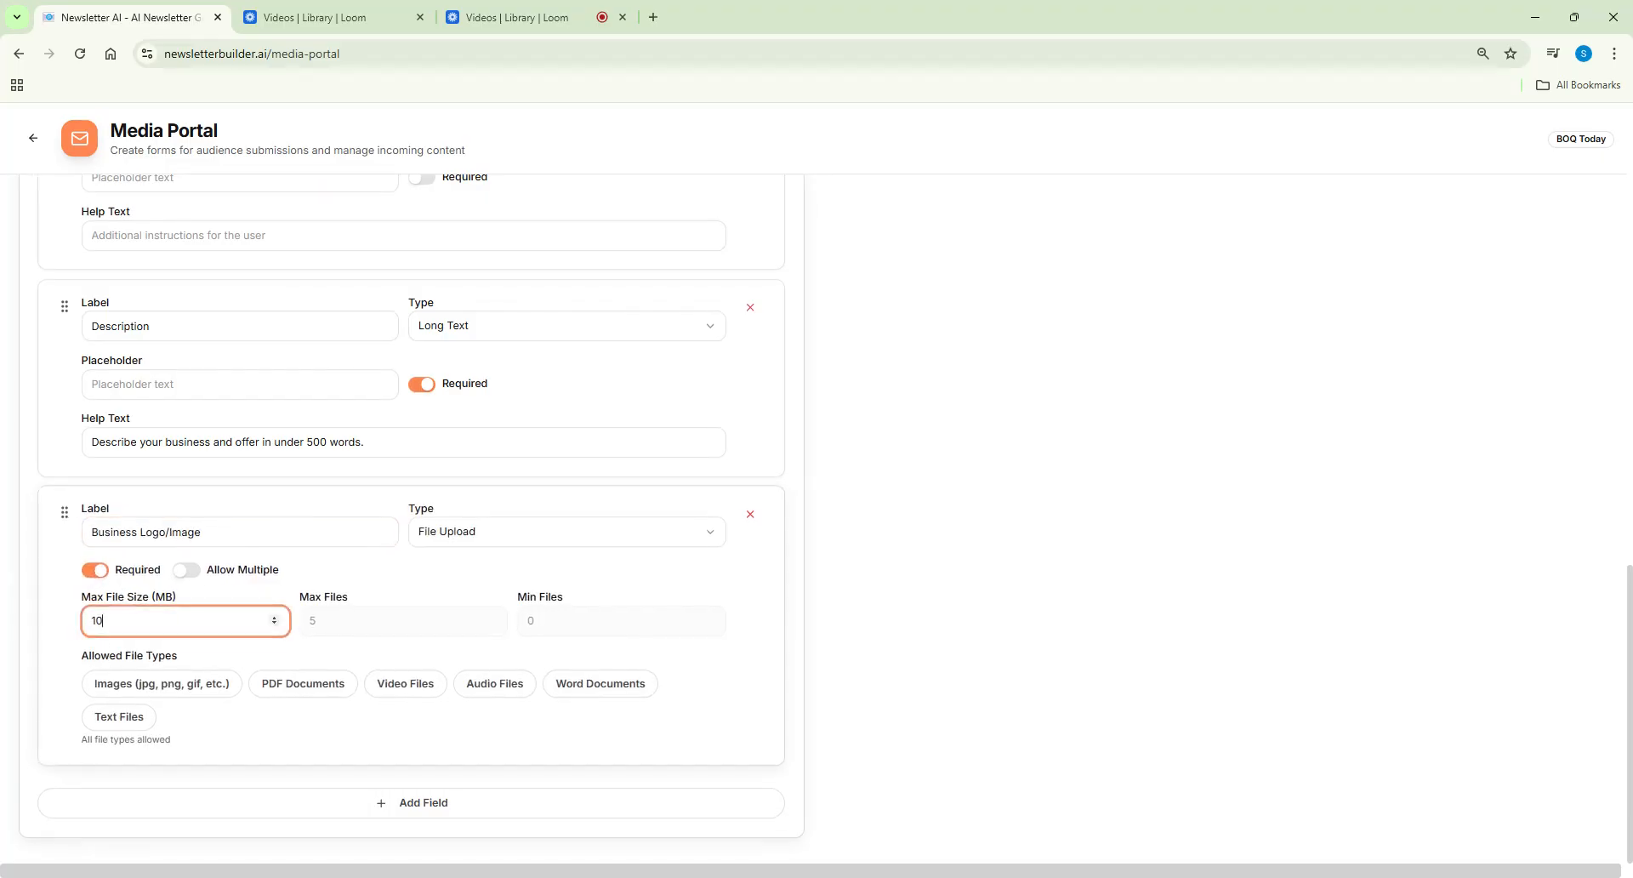
double_click(96, 620)
click(184, 691)
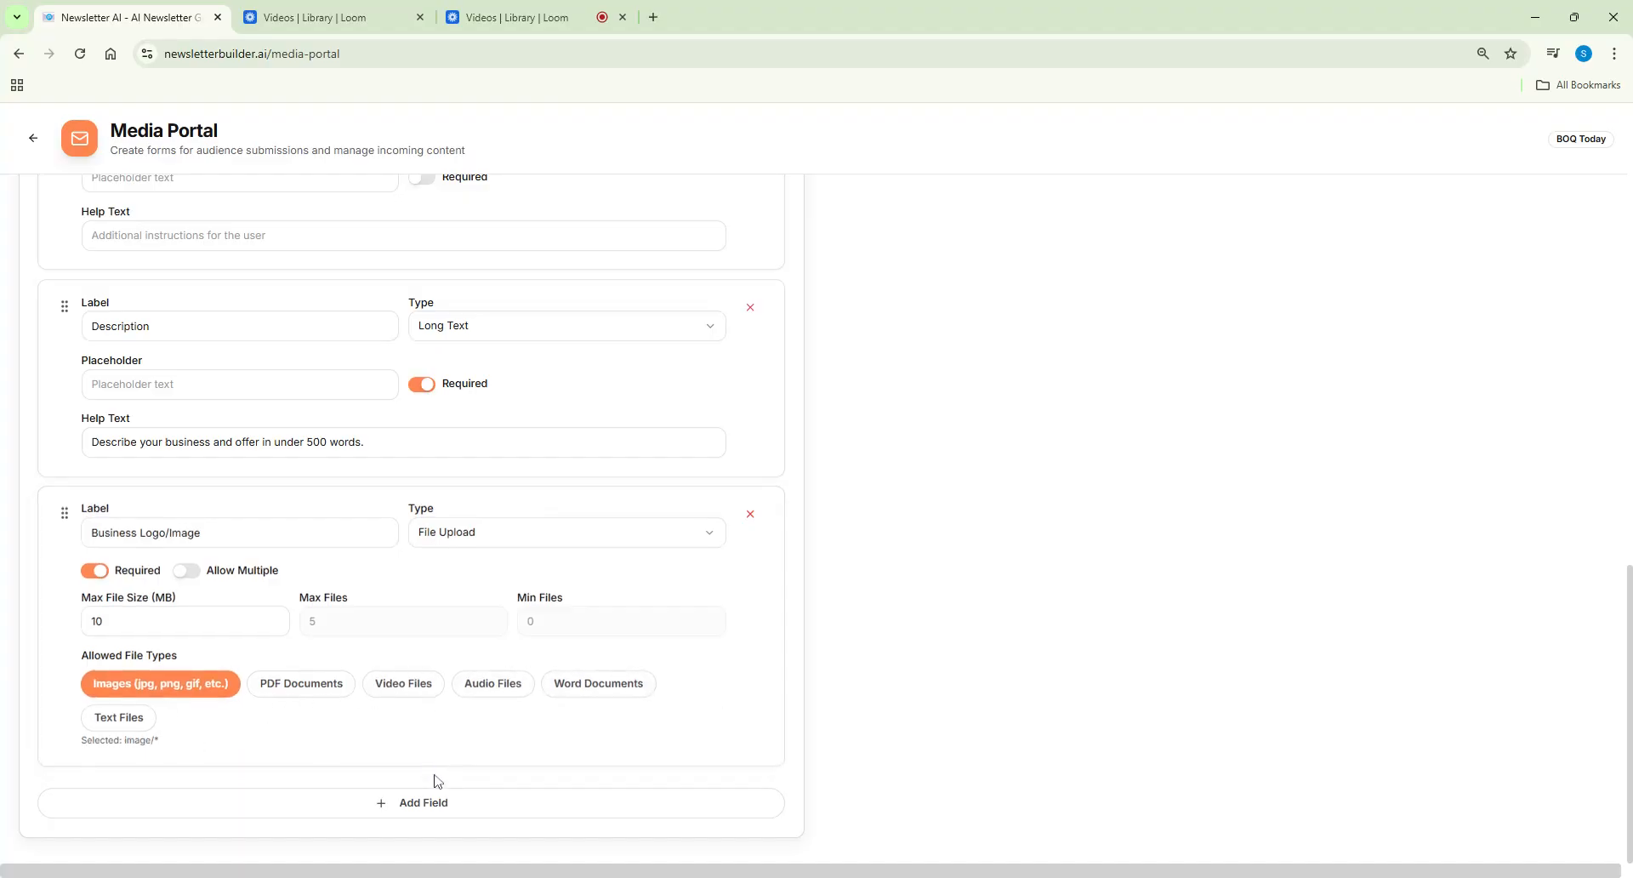
Add a field of the Payment type labelled "Payment" at the end of the form
scroll(882, 624, up, 8)
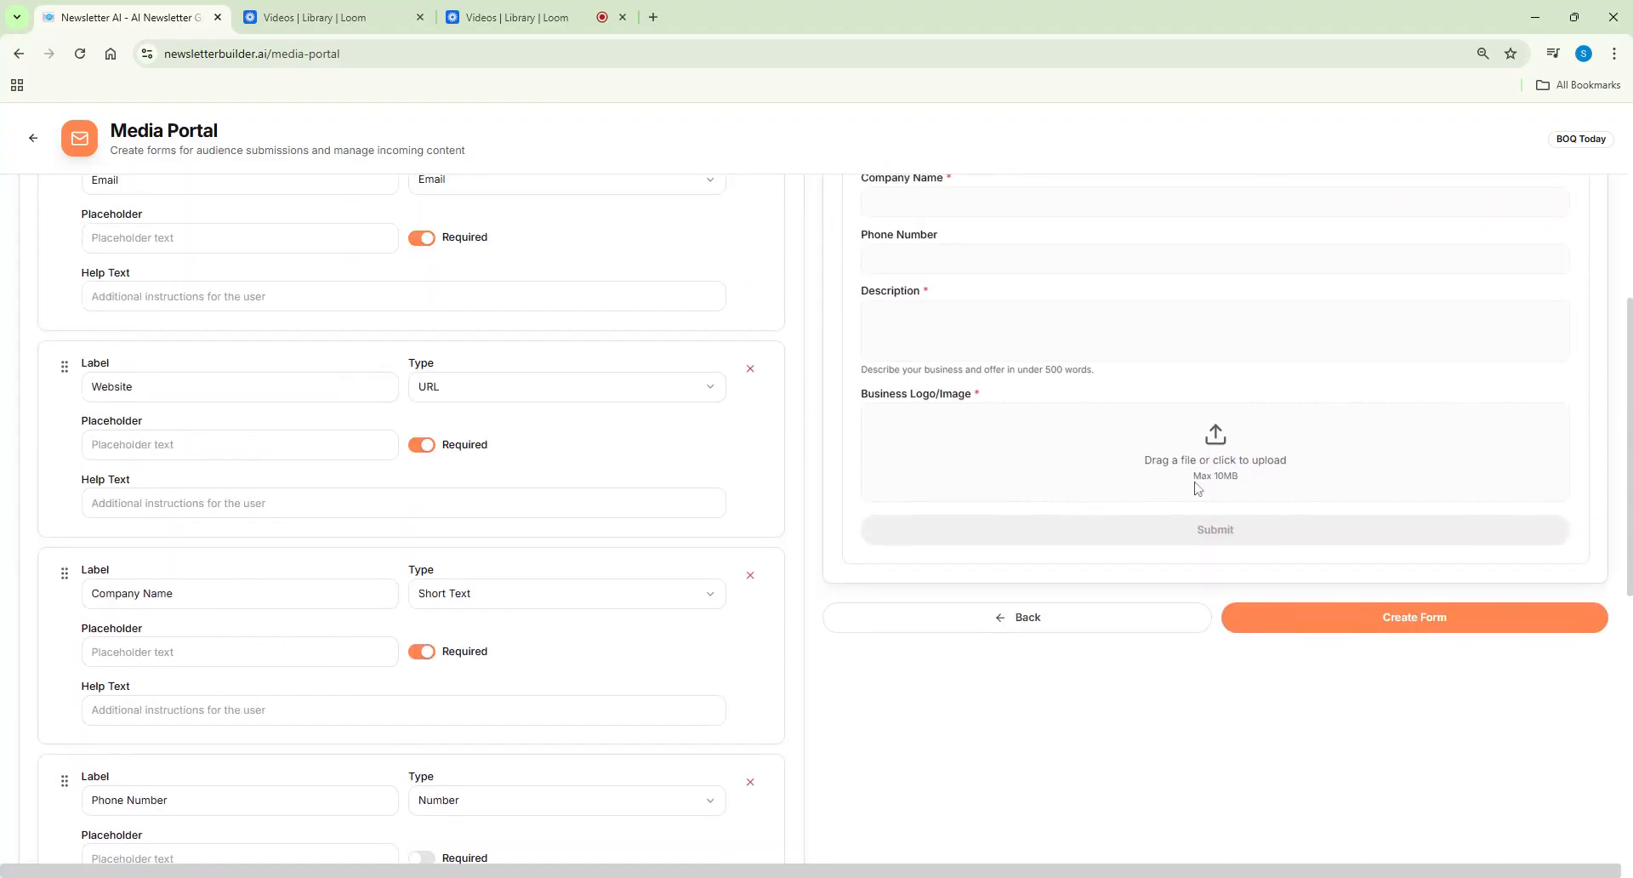
scroll(1174, 451, up, 4)
scroll(984, 544, down, 12)
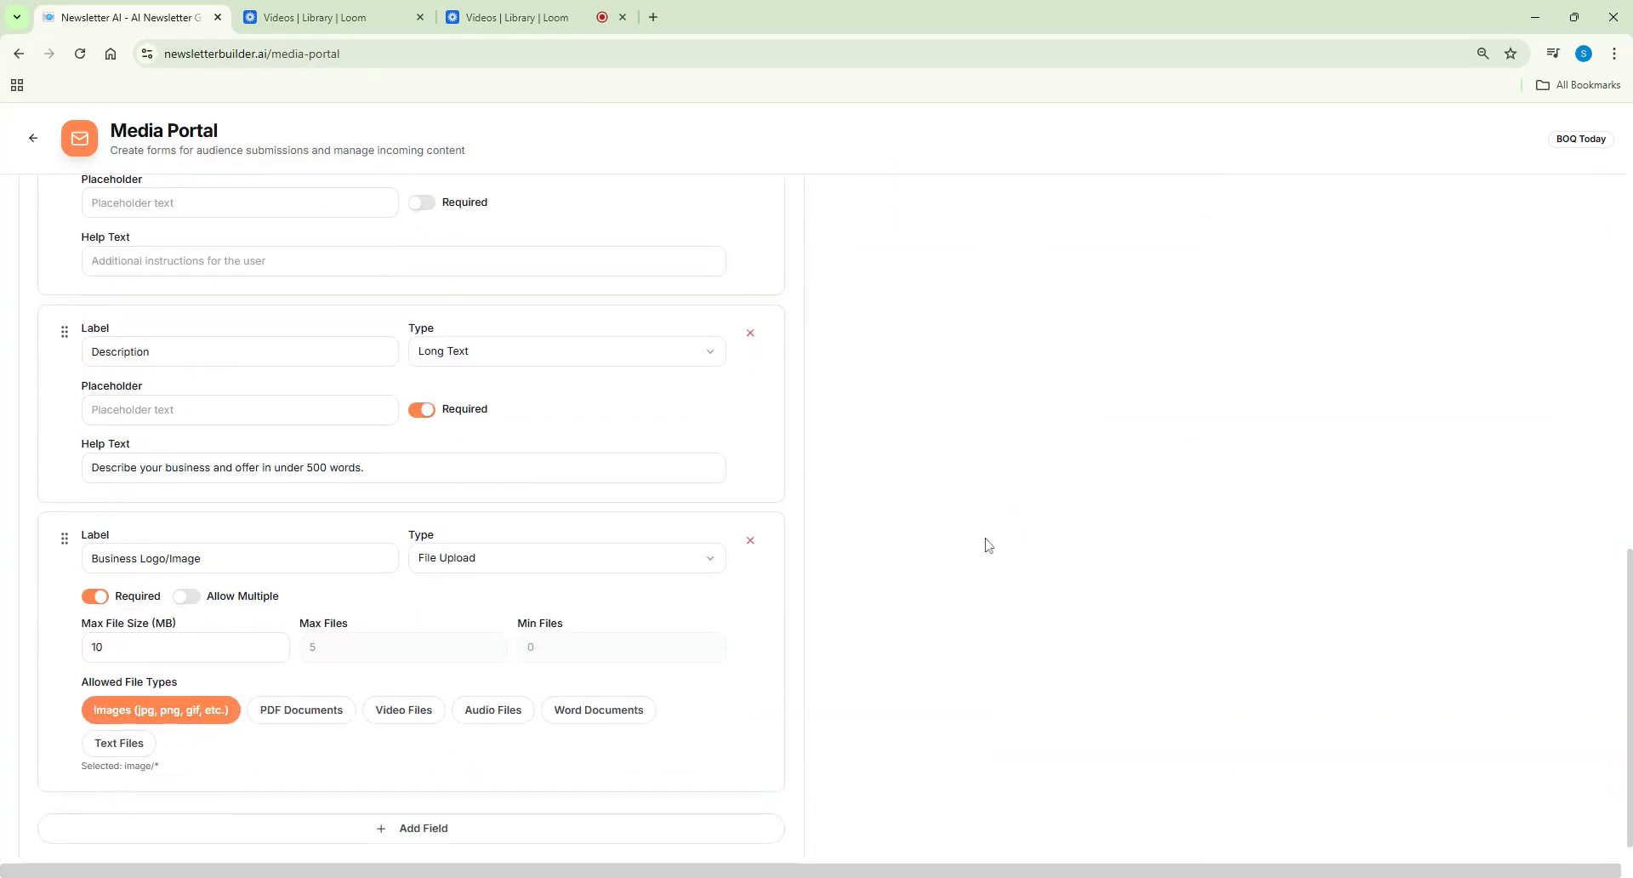
click(412, 804)
scroll(545, 697, down, 3)
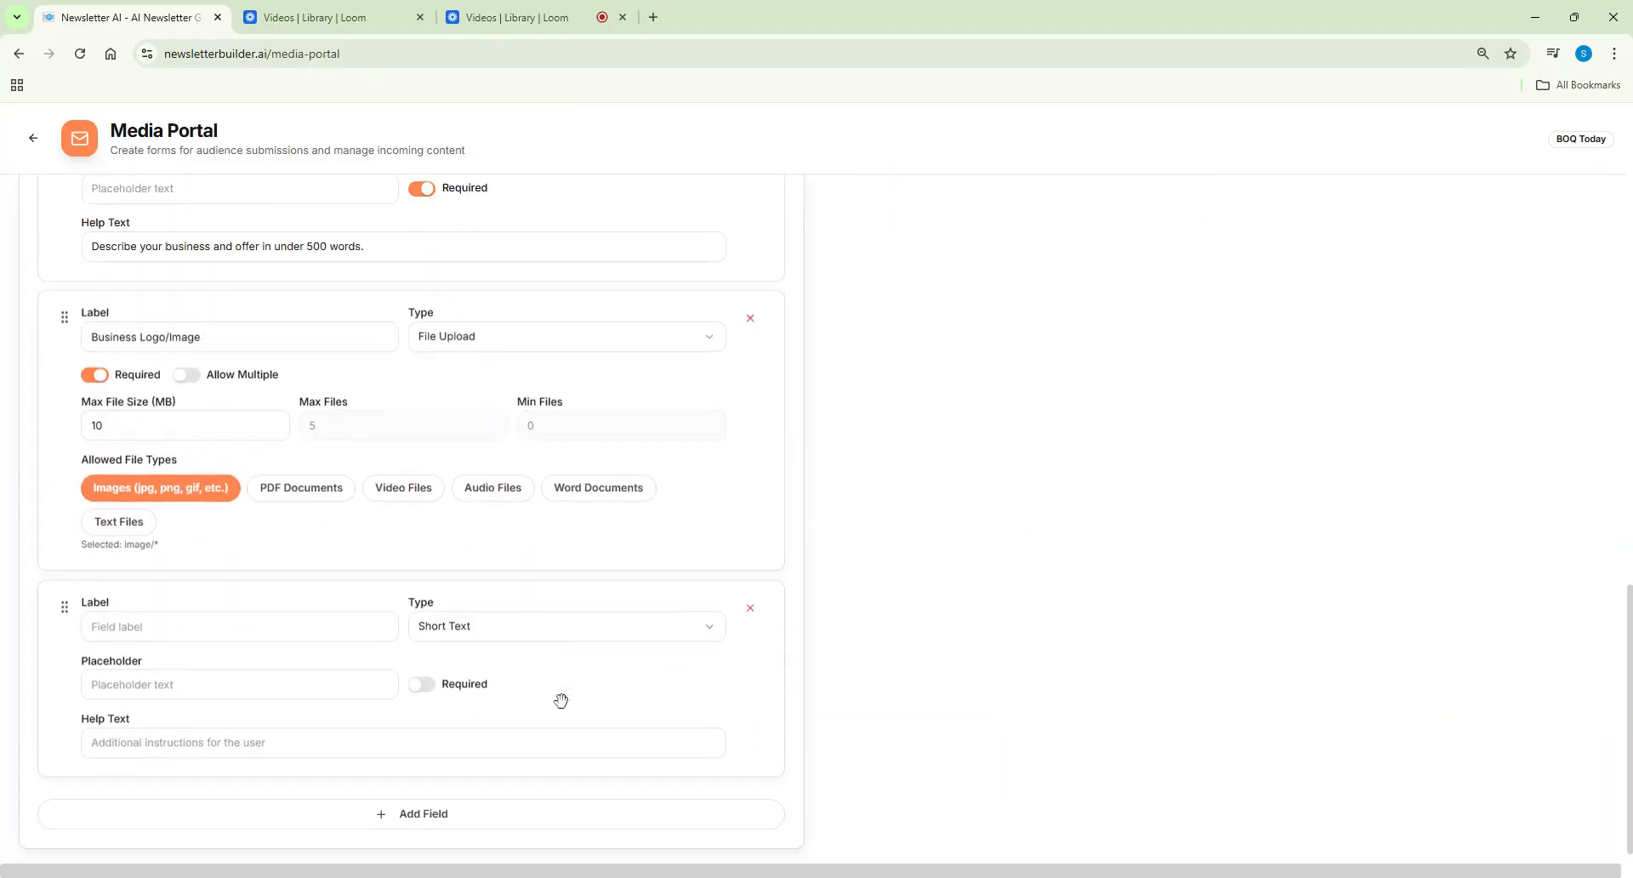
click(526, 621)
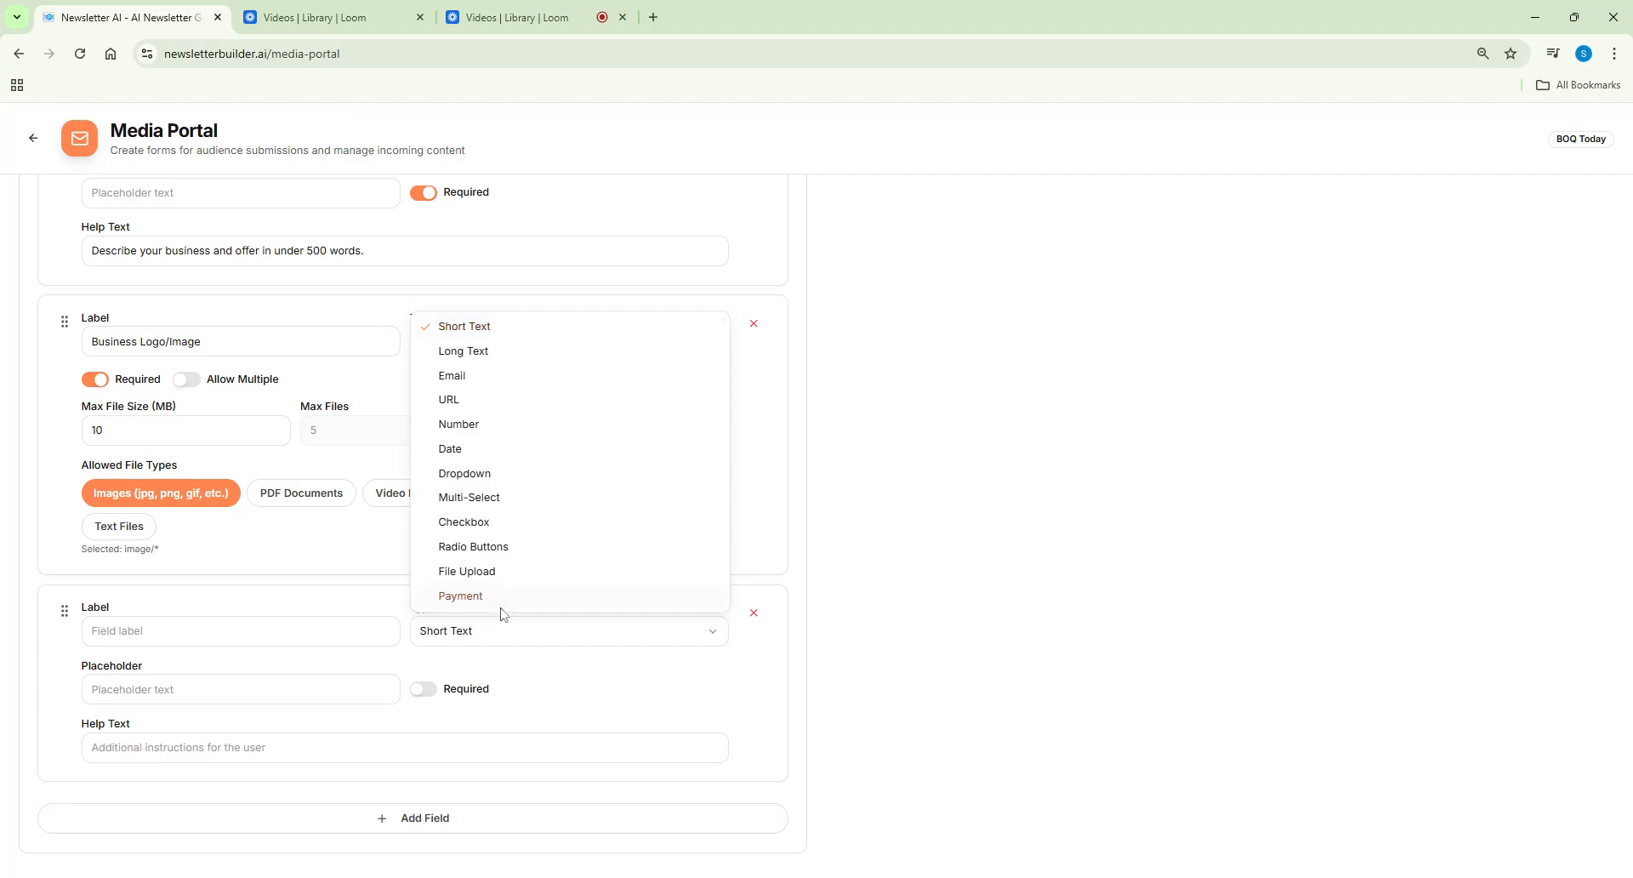
click(502, 600)
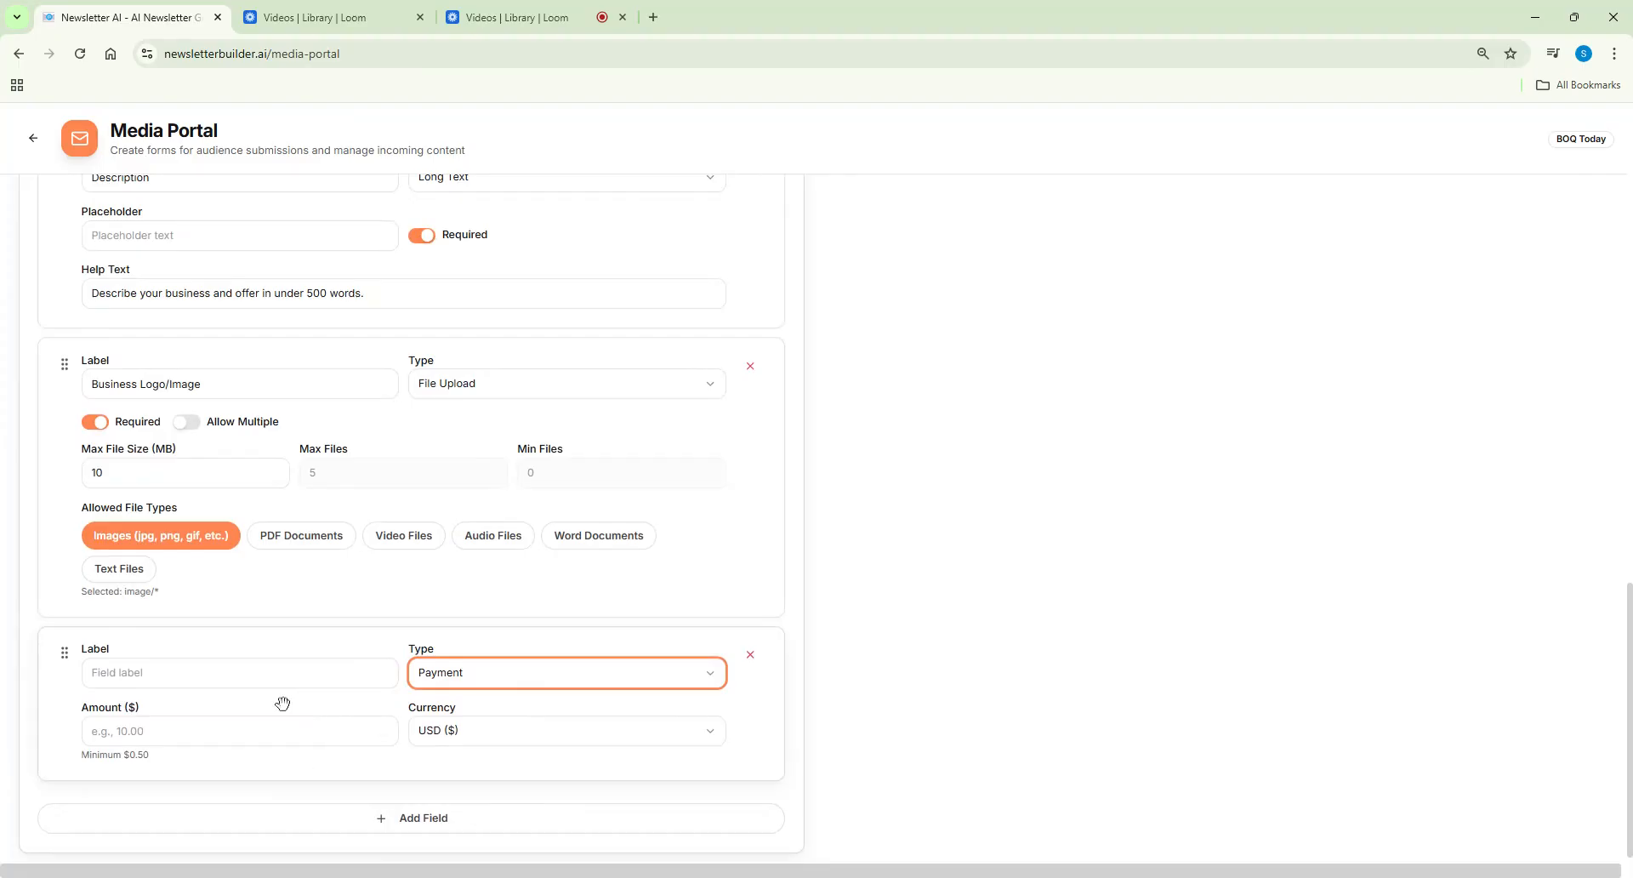
click(240, 672)
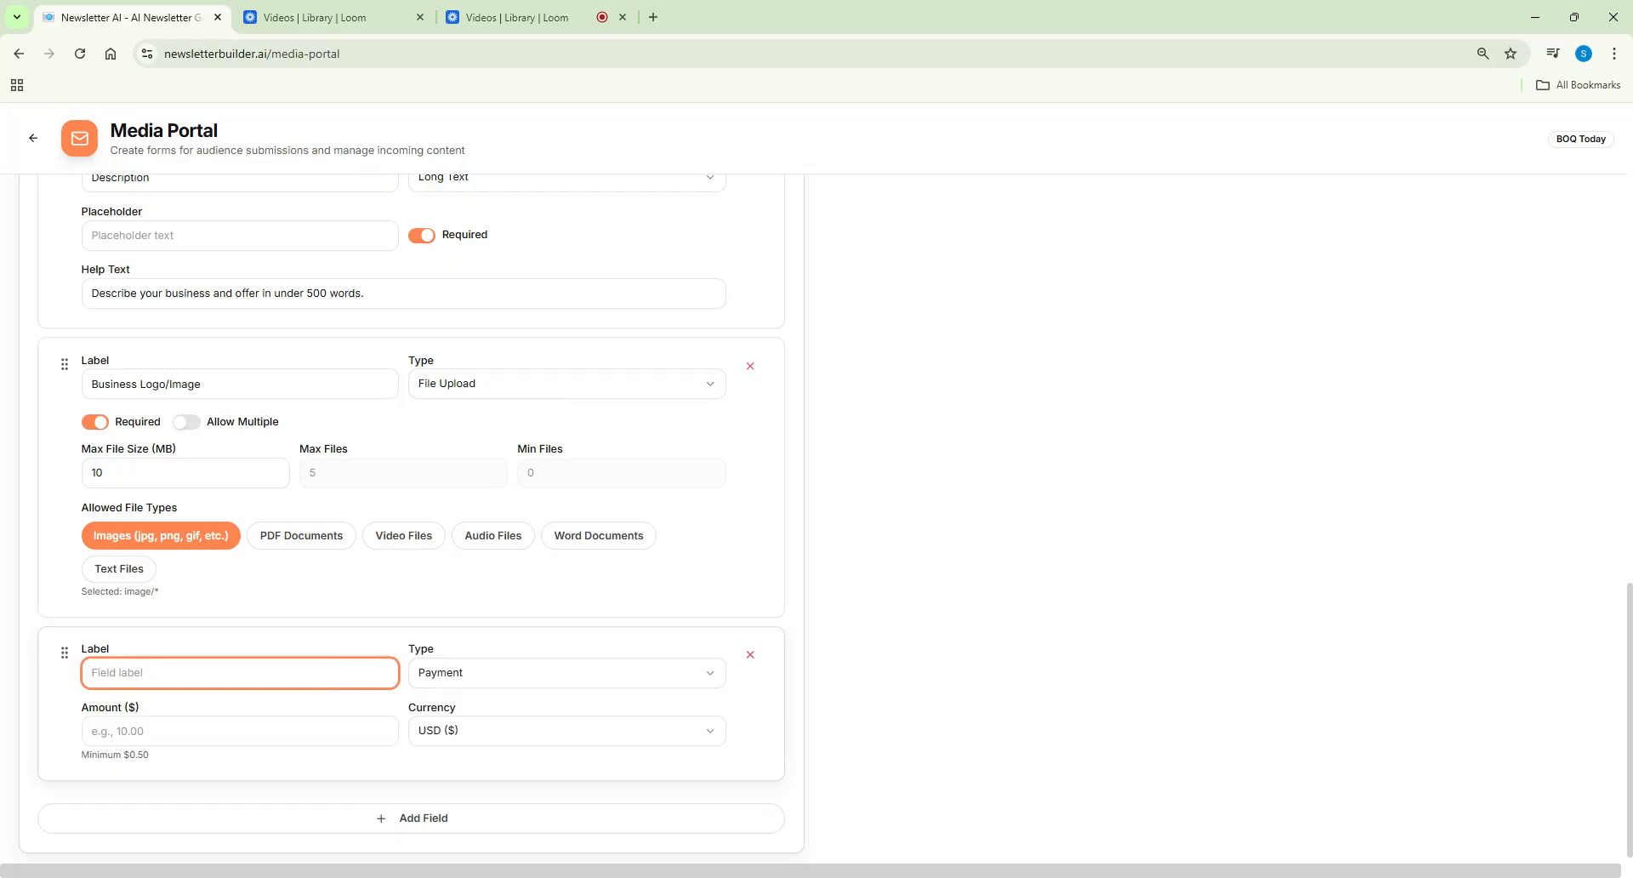
text(Payment)
Set the Payment field's amount to 100.00 and keep USD ($) as its currency
click(239, 730)
text(1.00)
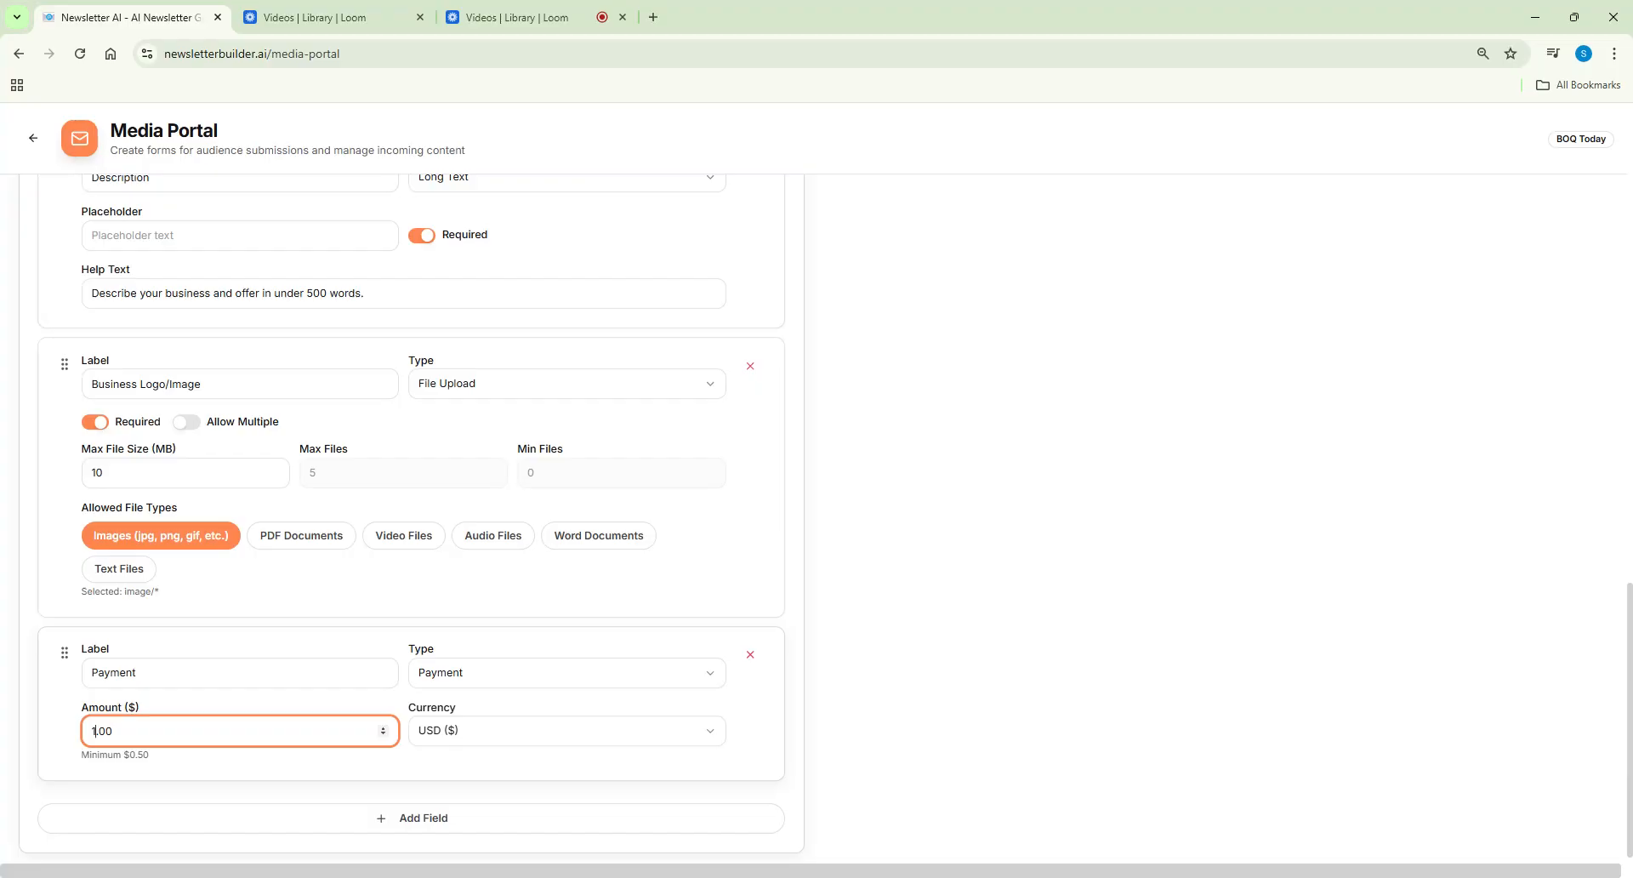
click(770, 706)
click(609, 731)
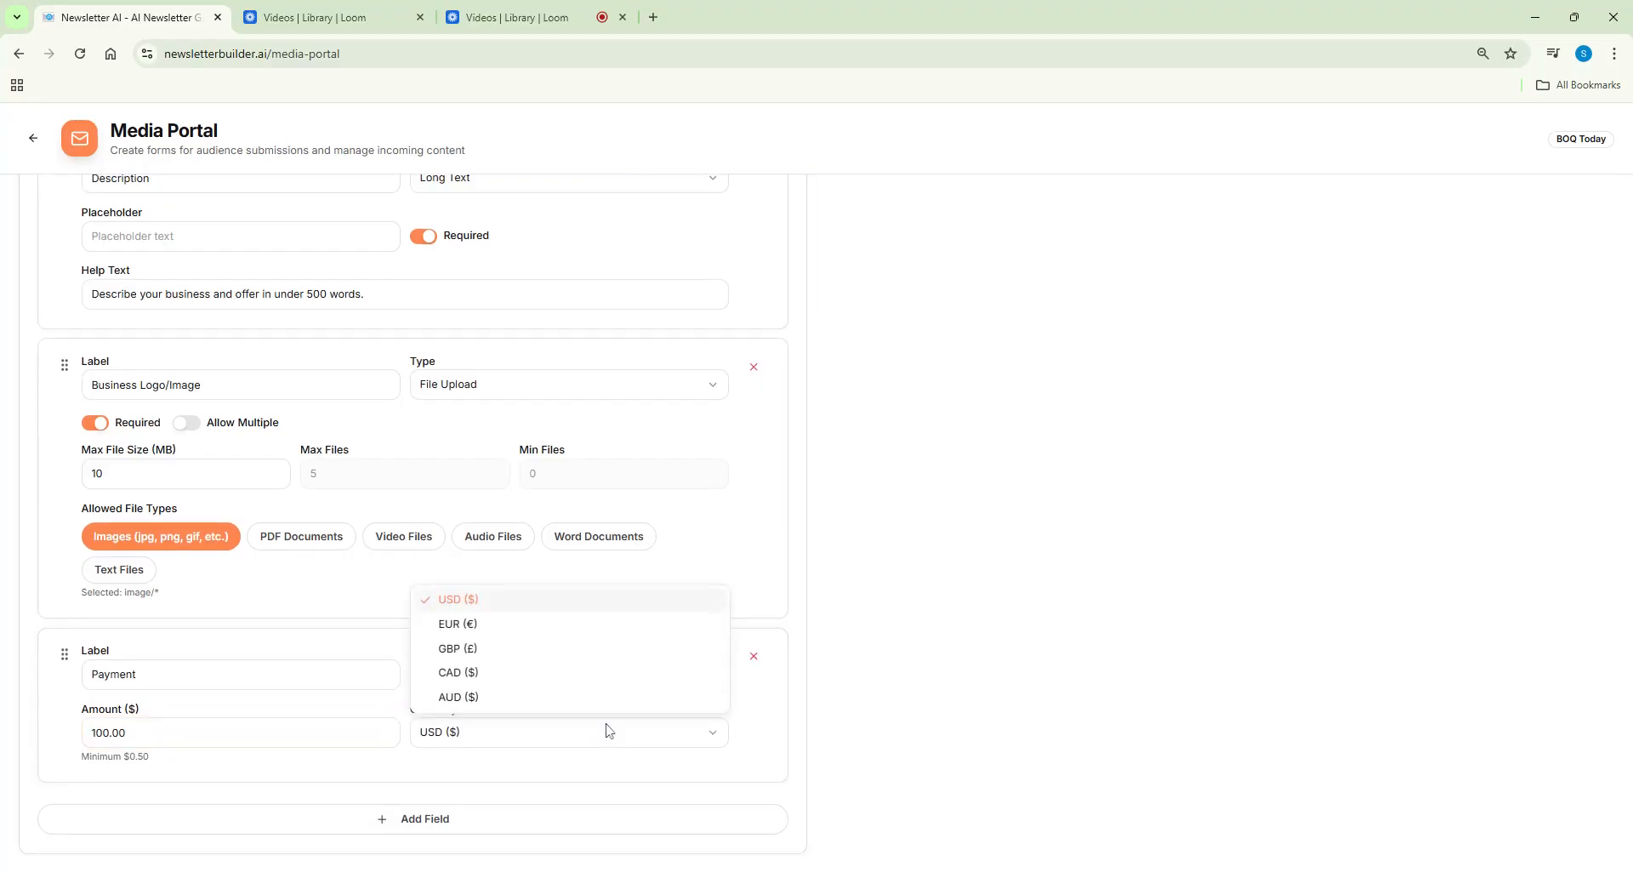
click(526, 767)
scroll(521, 755, down, 1)
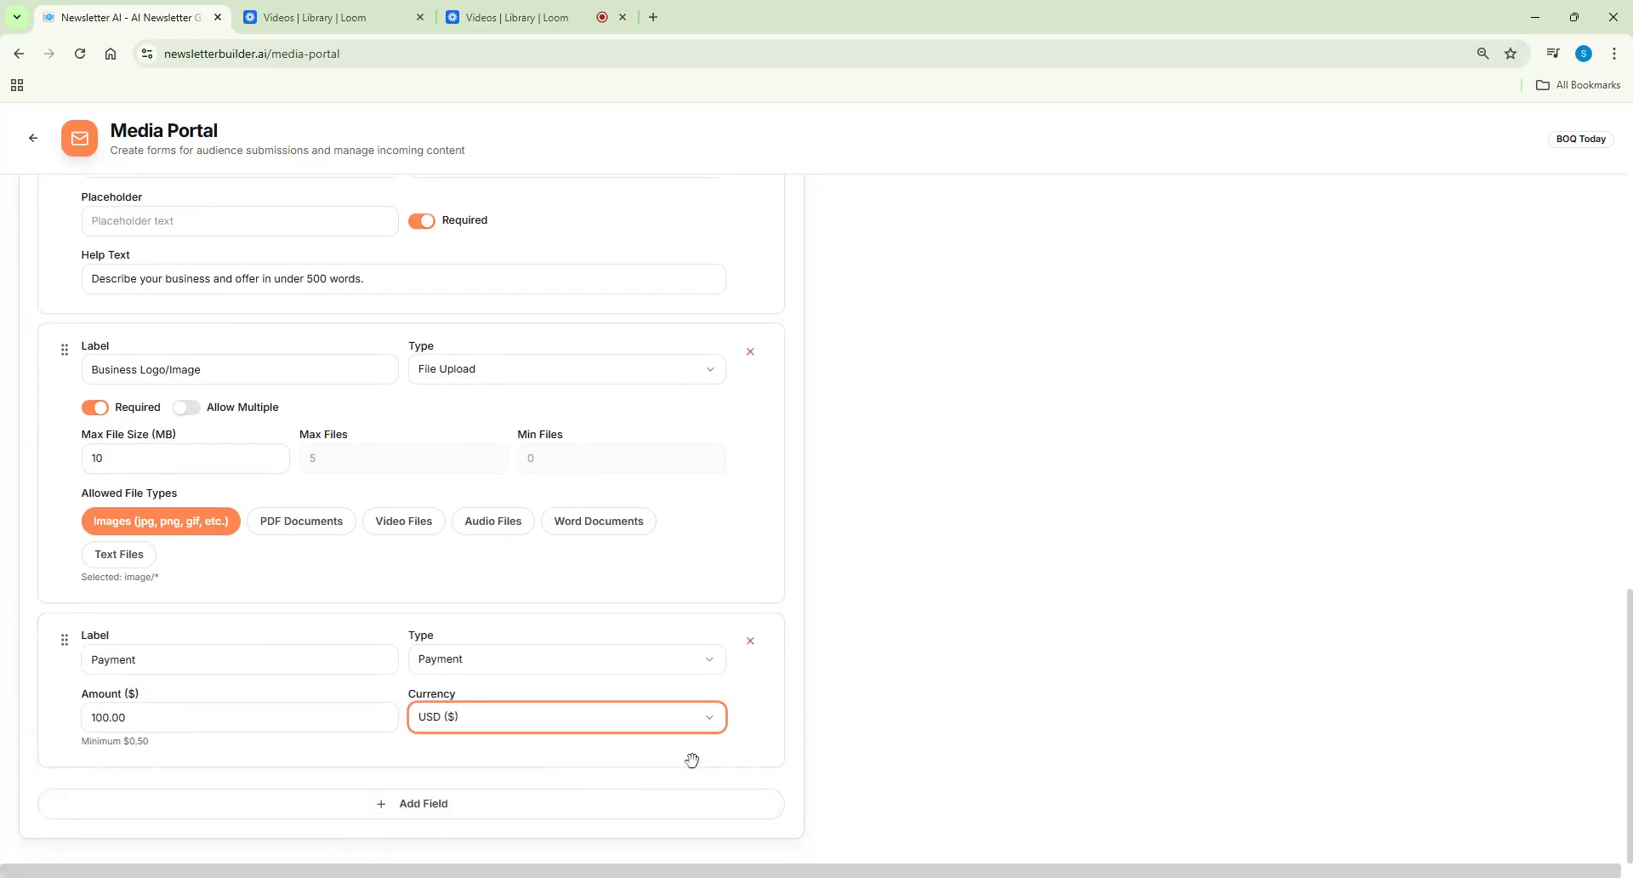
Review the preview of the Business Boost form and create the form
scroll(929, 700, up, 15)
scroll(987, 688, down, 3)
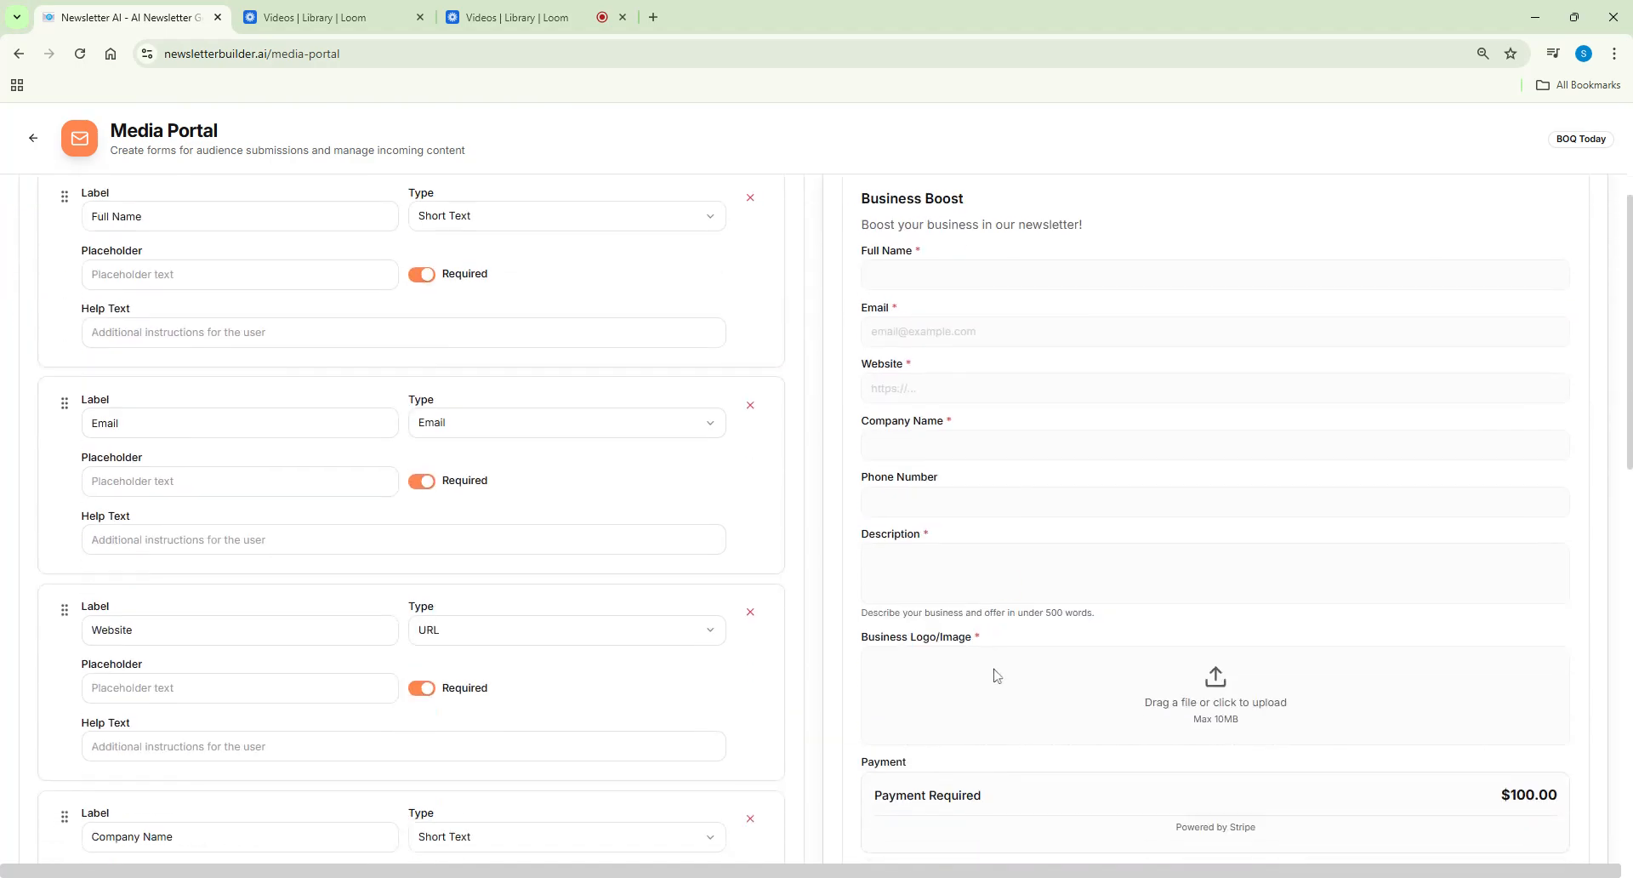
scroll(1008, 629, down, 2)
scroll(1031, 558, up, 3)
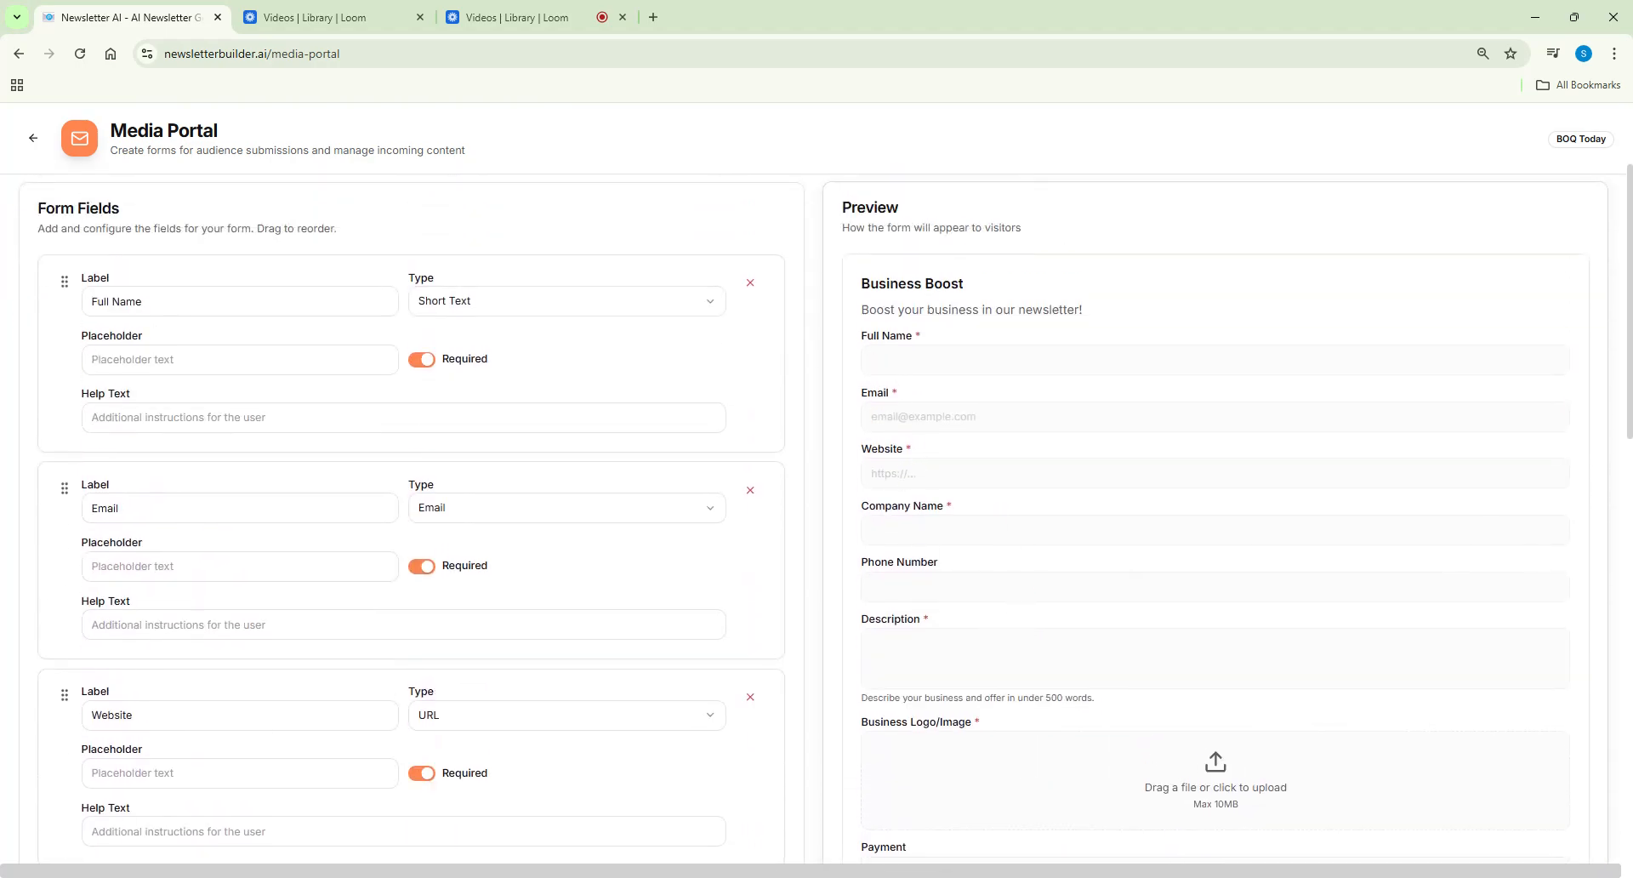
scroll(1013, 678, down, 7)
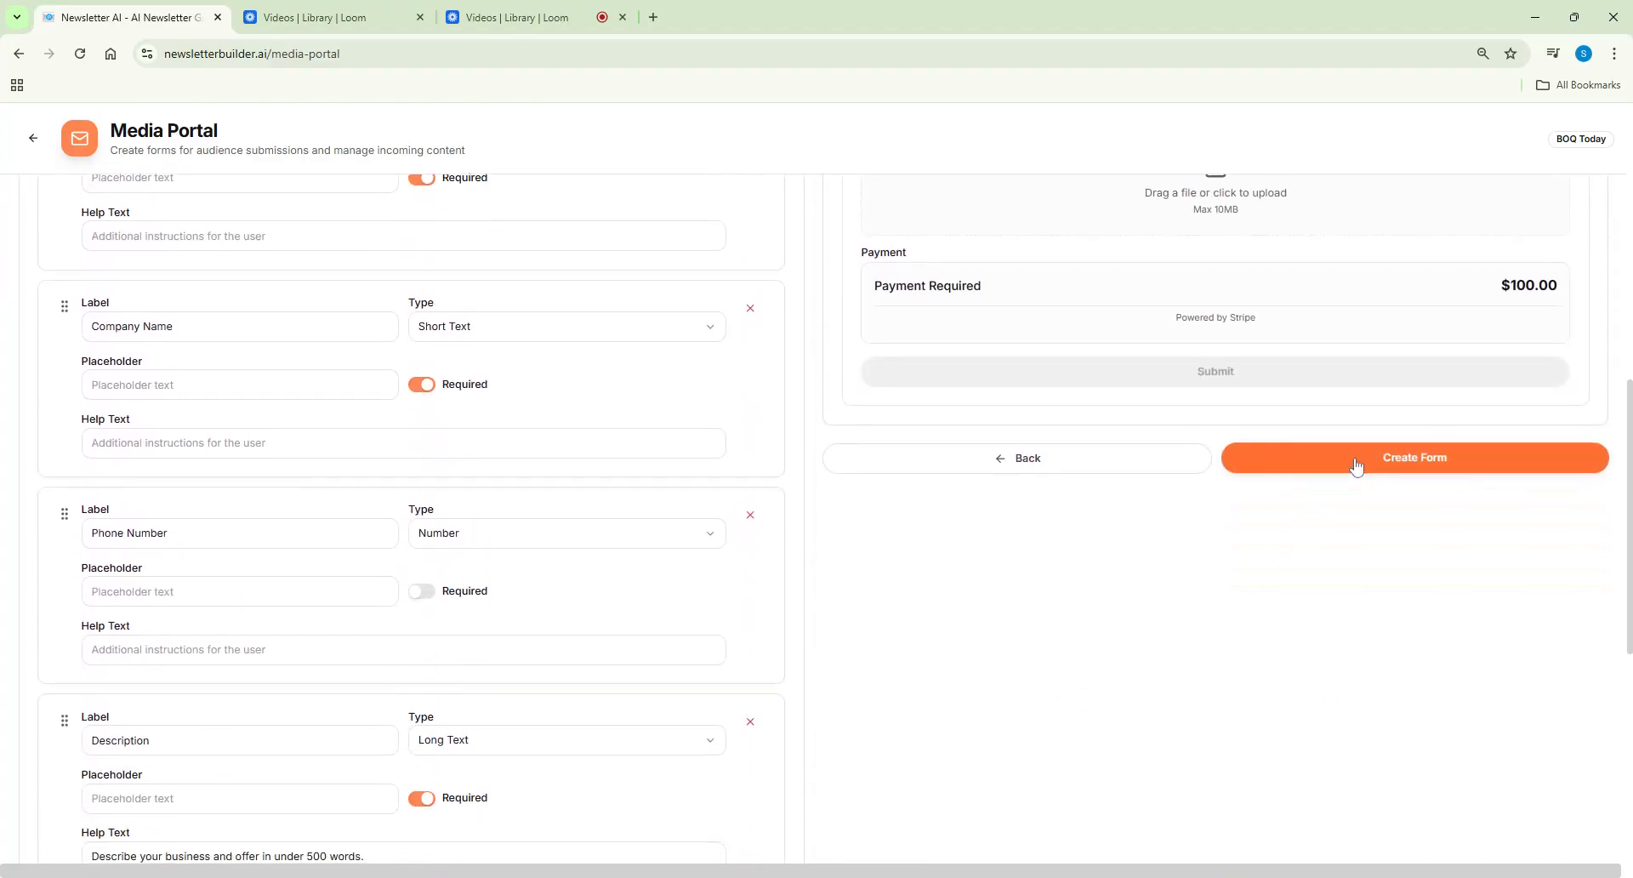
click(1356, 466)
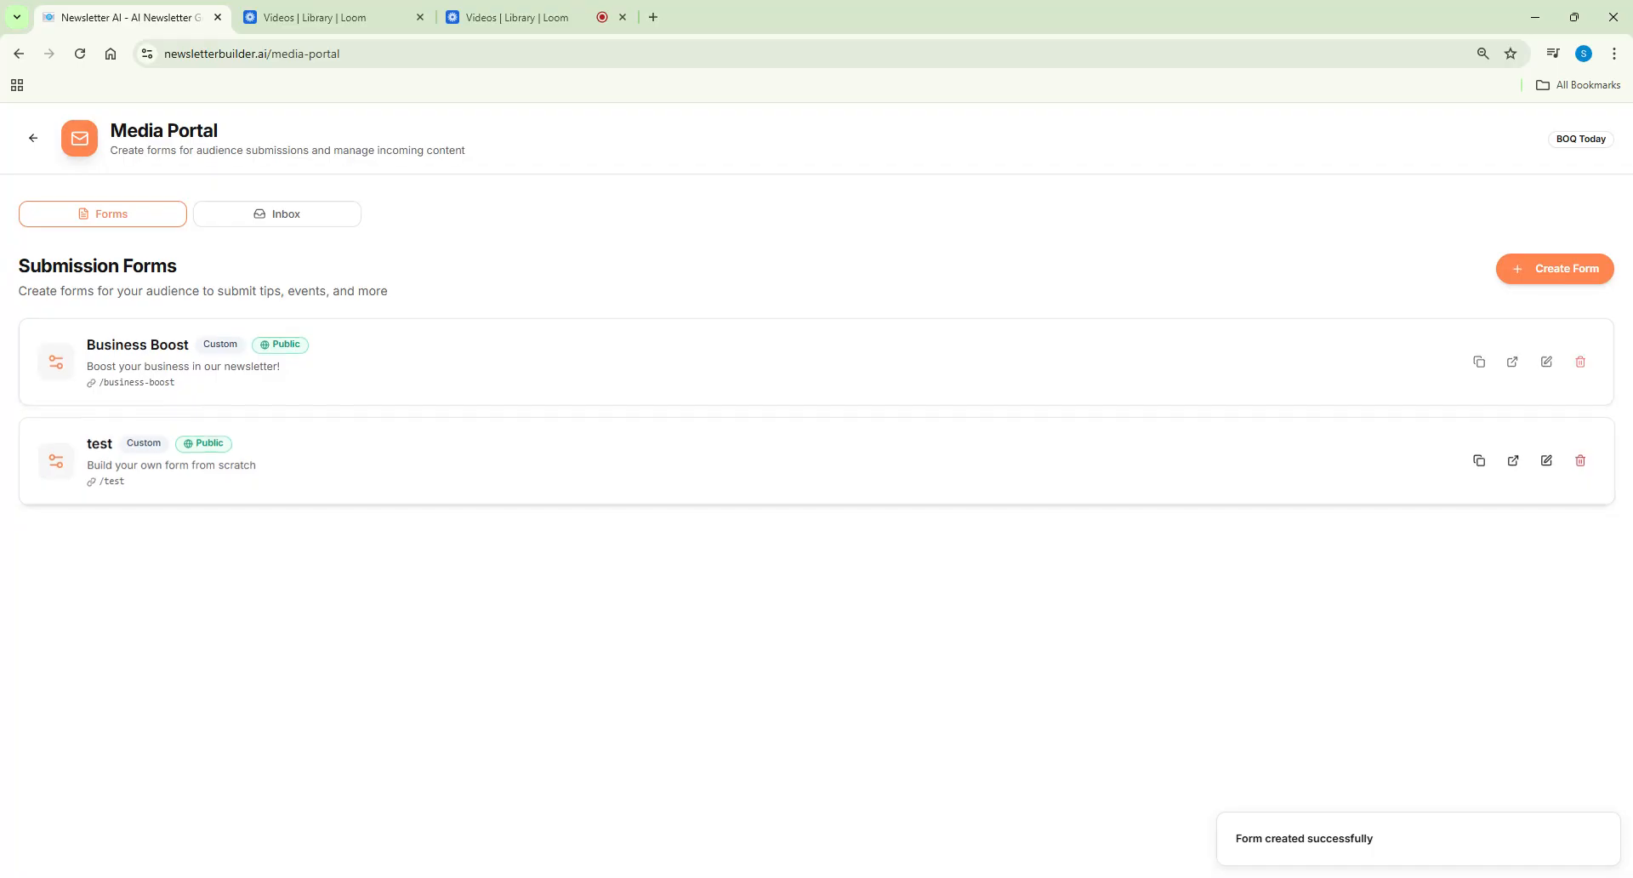
Open the live preview of the Business Boost form and examine its contact, company, description, image upload and payment fields
click(1481, 364)
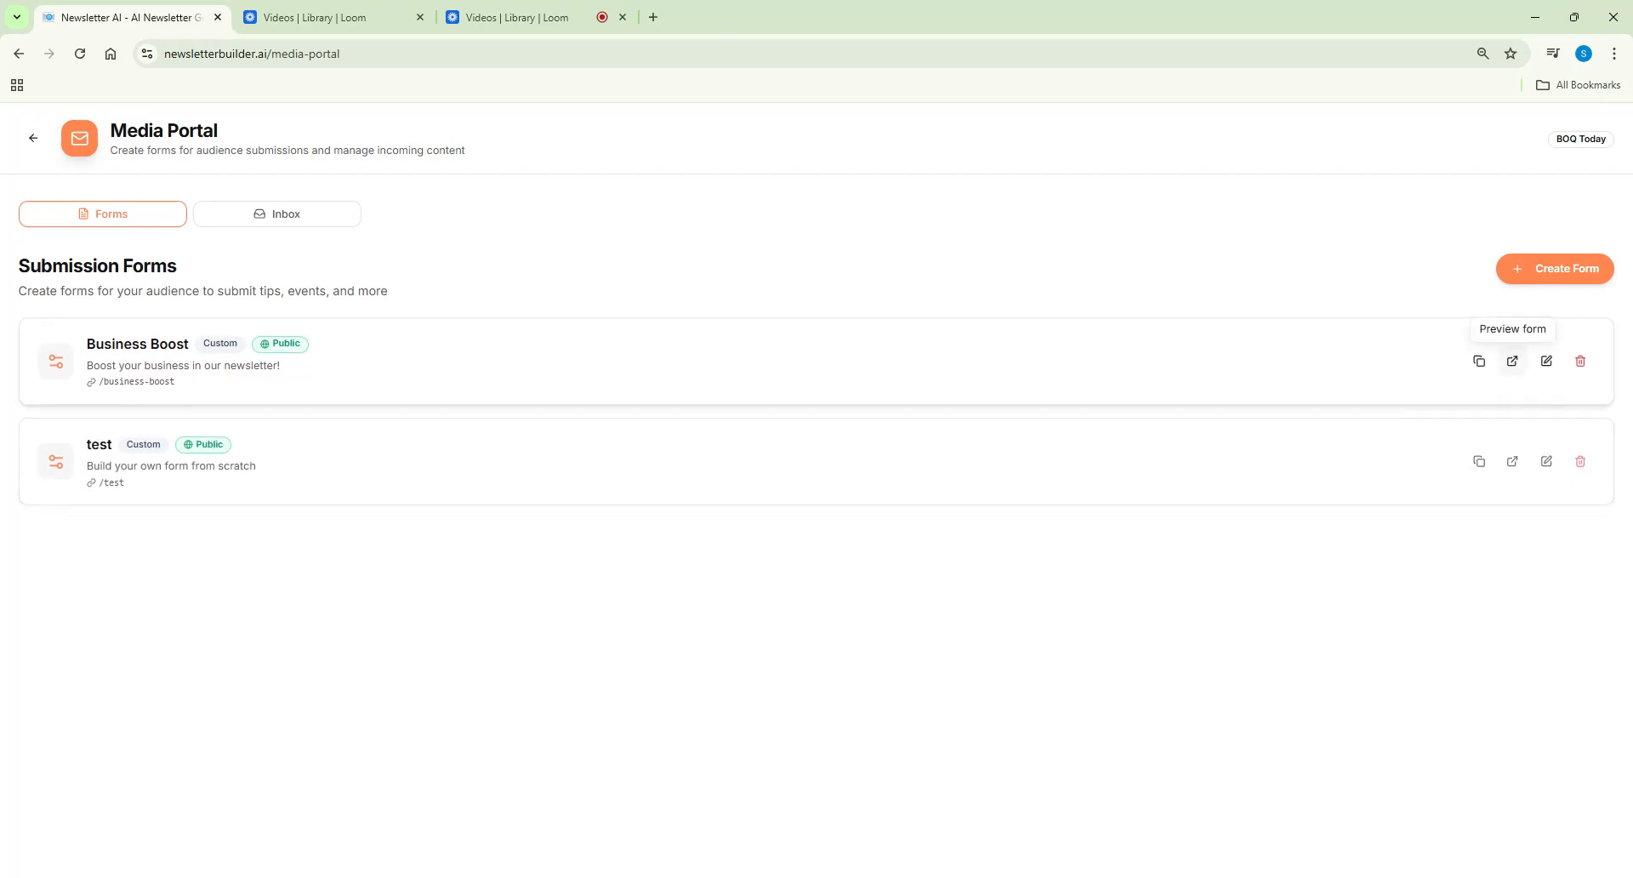
click(1512, 361)
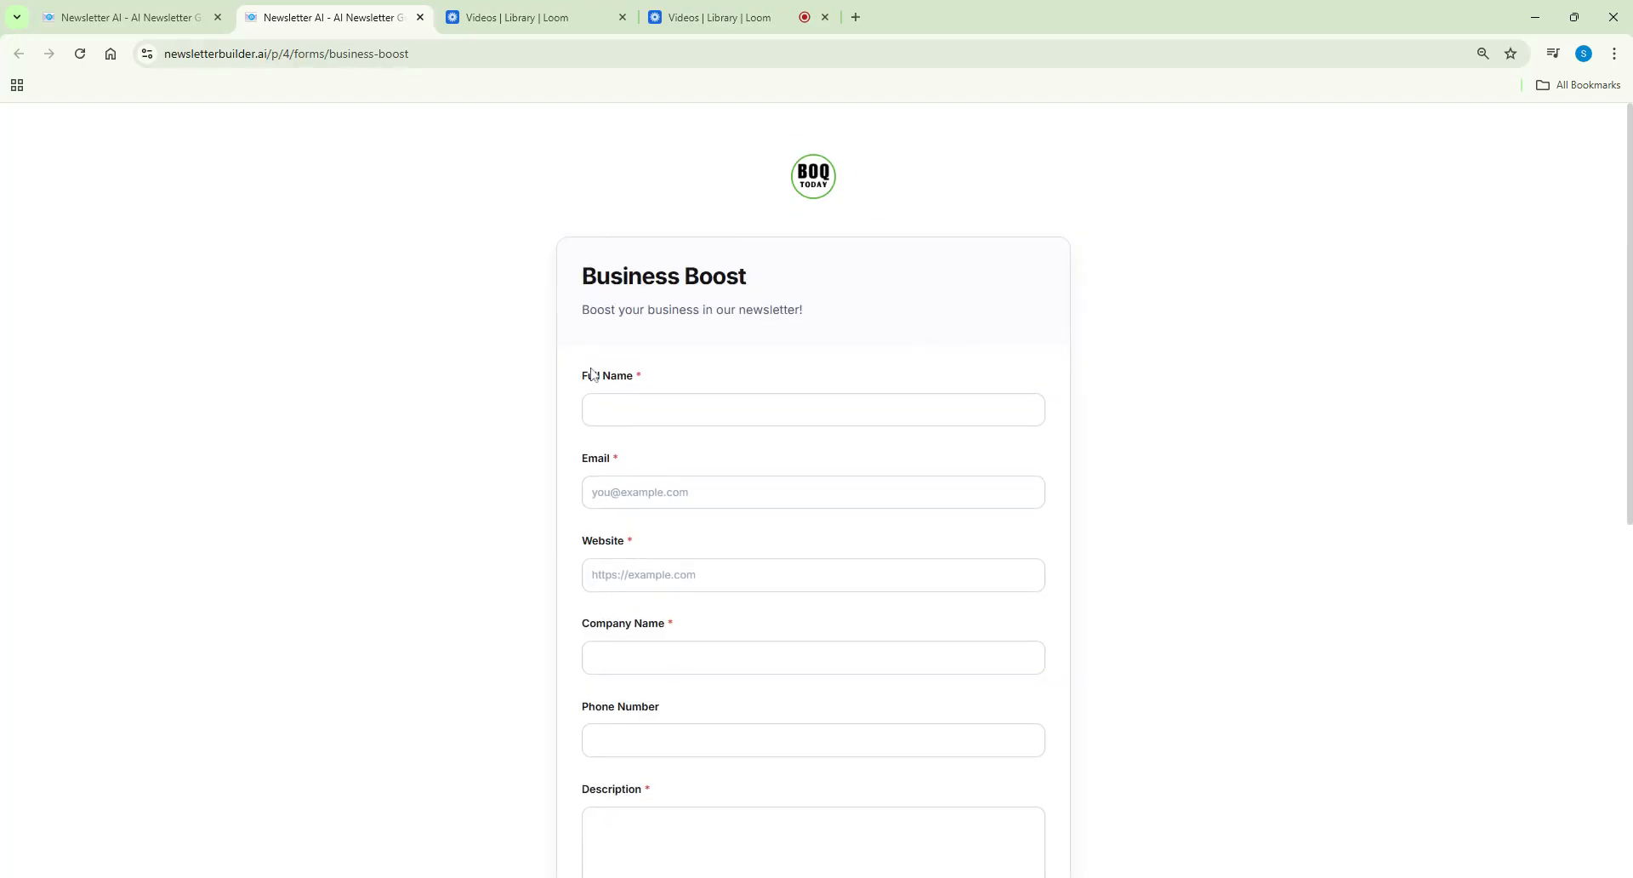
scroll(595, 374, down, 3)
scroll(648, 357, down, 5)
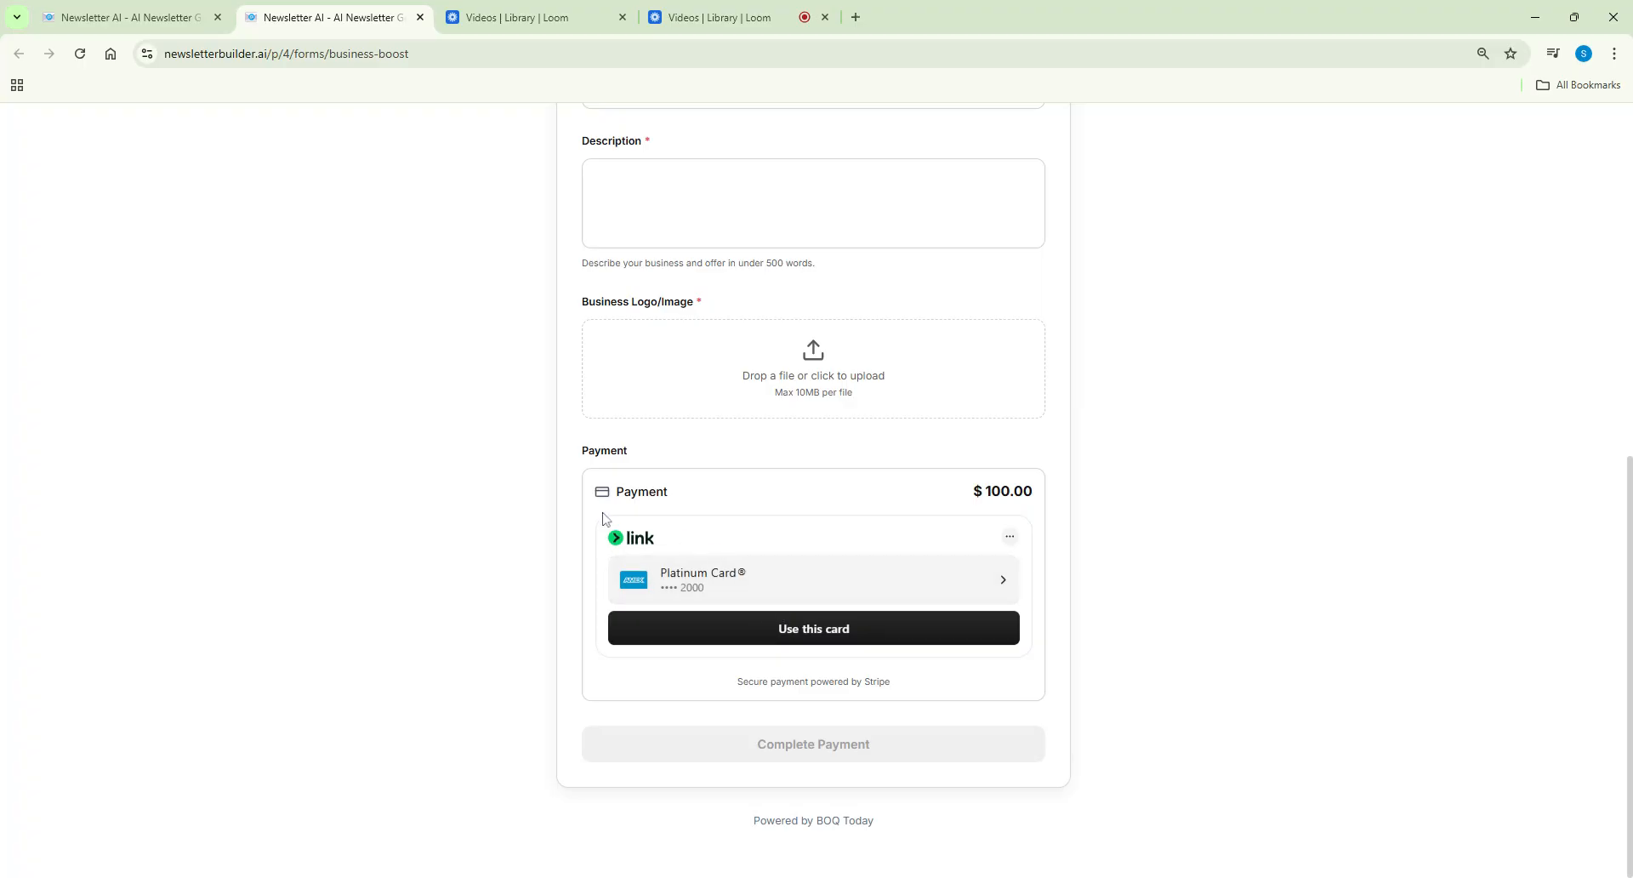
click(795, 631)
click(686, 417)
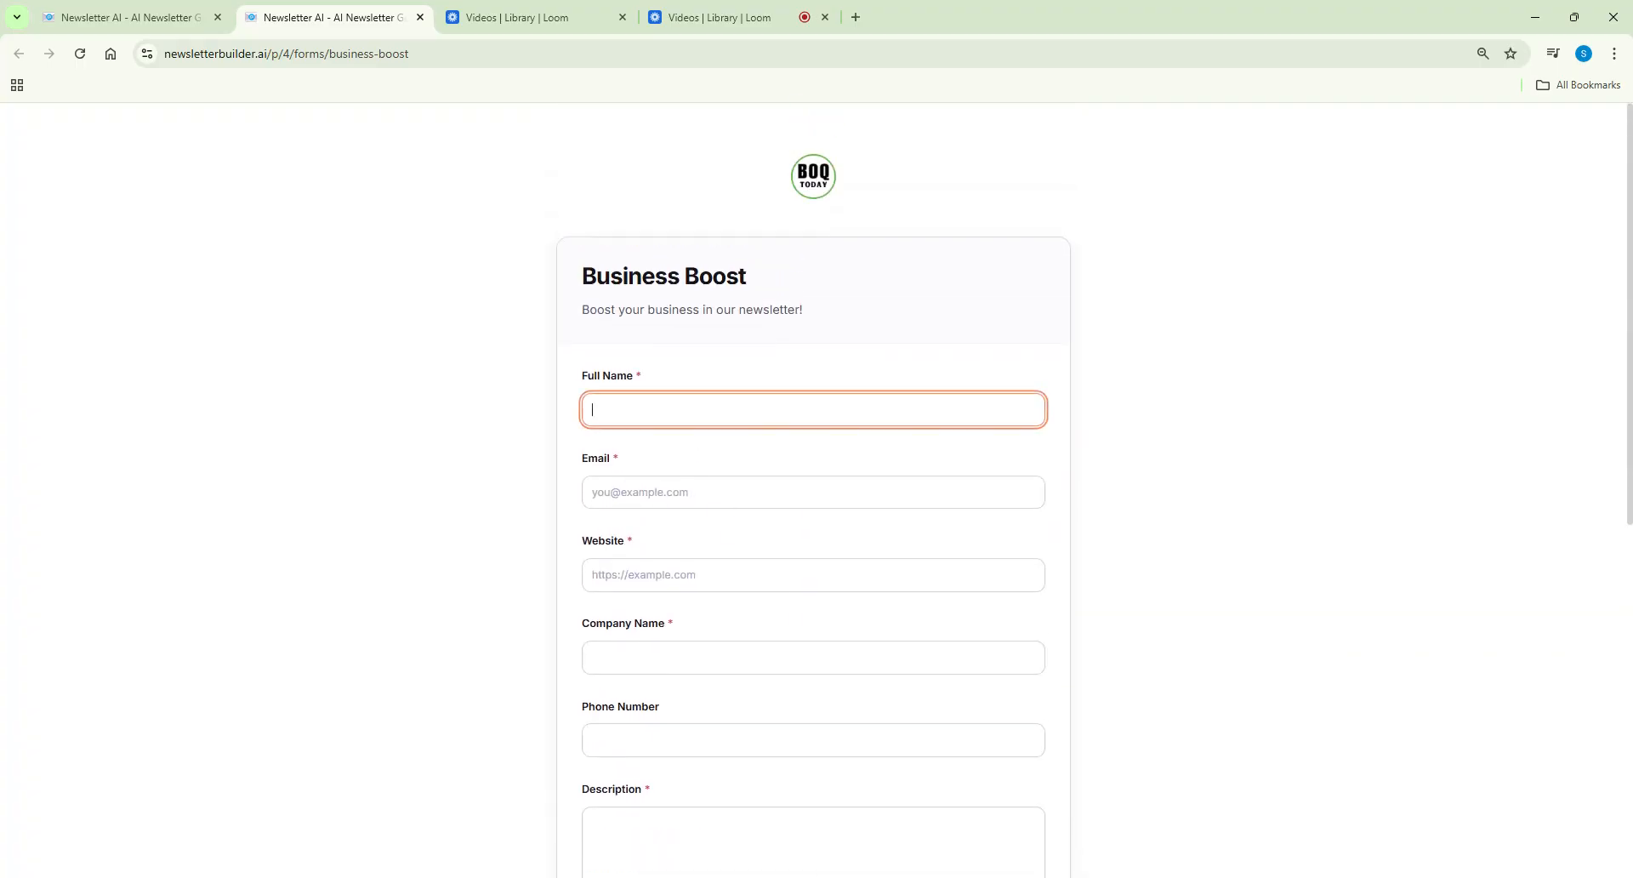
key(Down)
key(Return)
click(547, 485)
scroll(710, 346, down, 3)
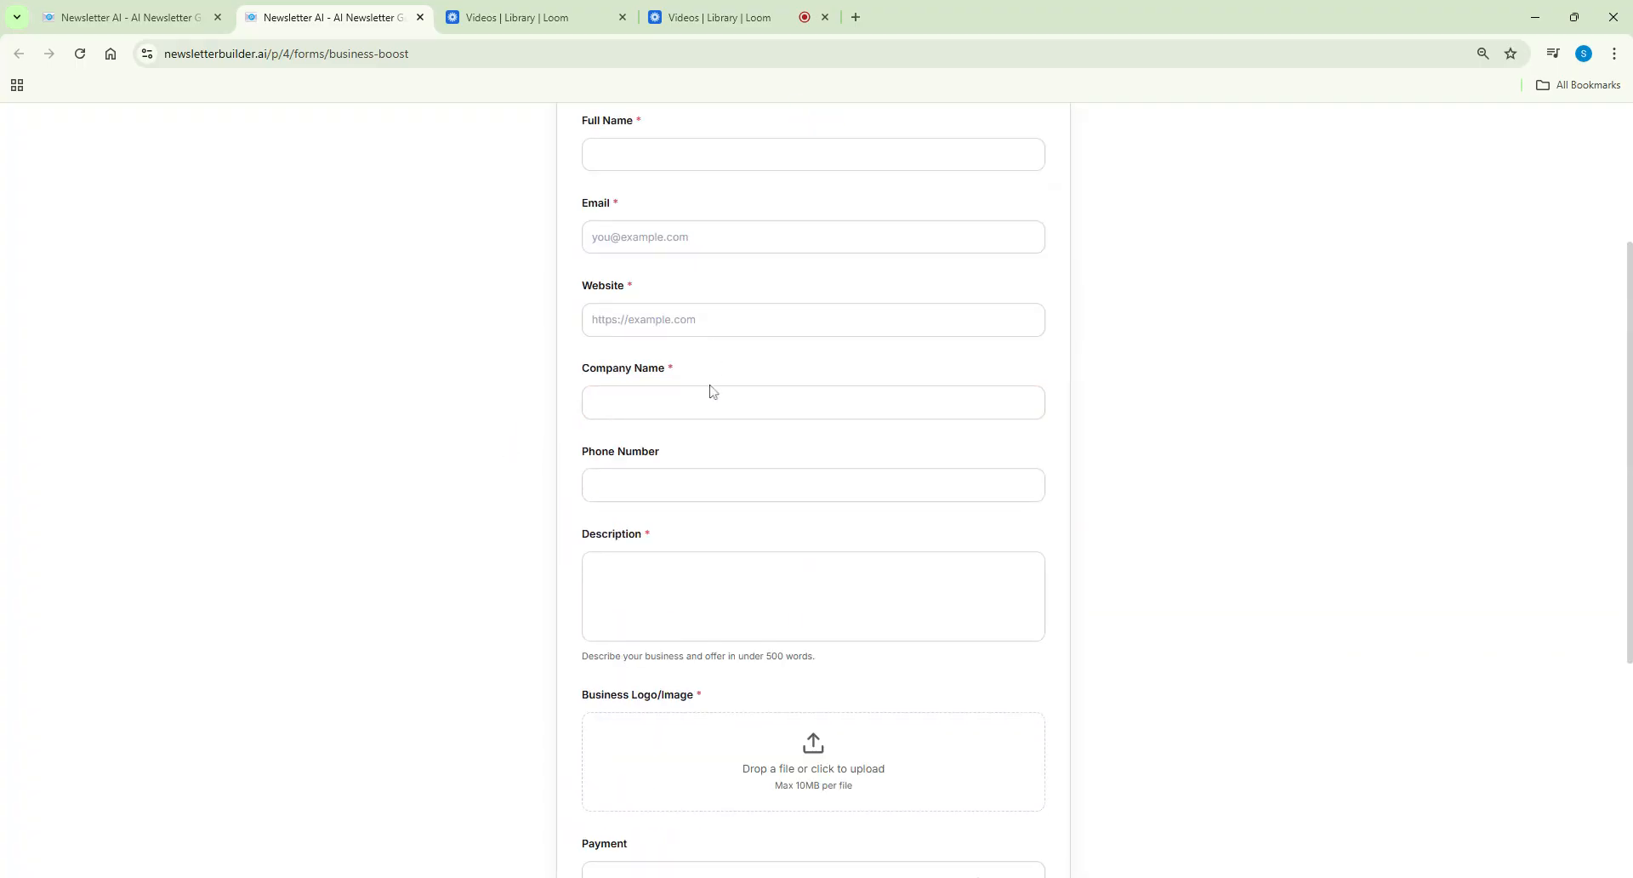
scroll(686, 451, down, 2)
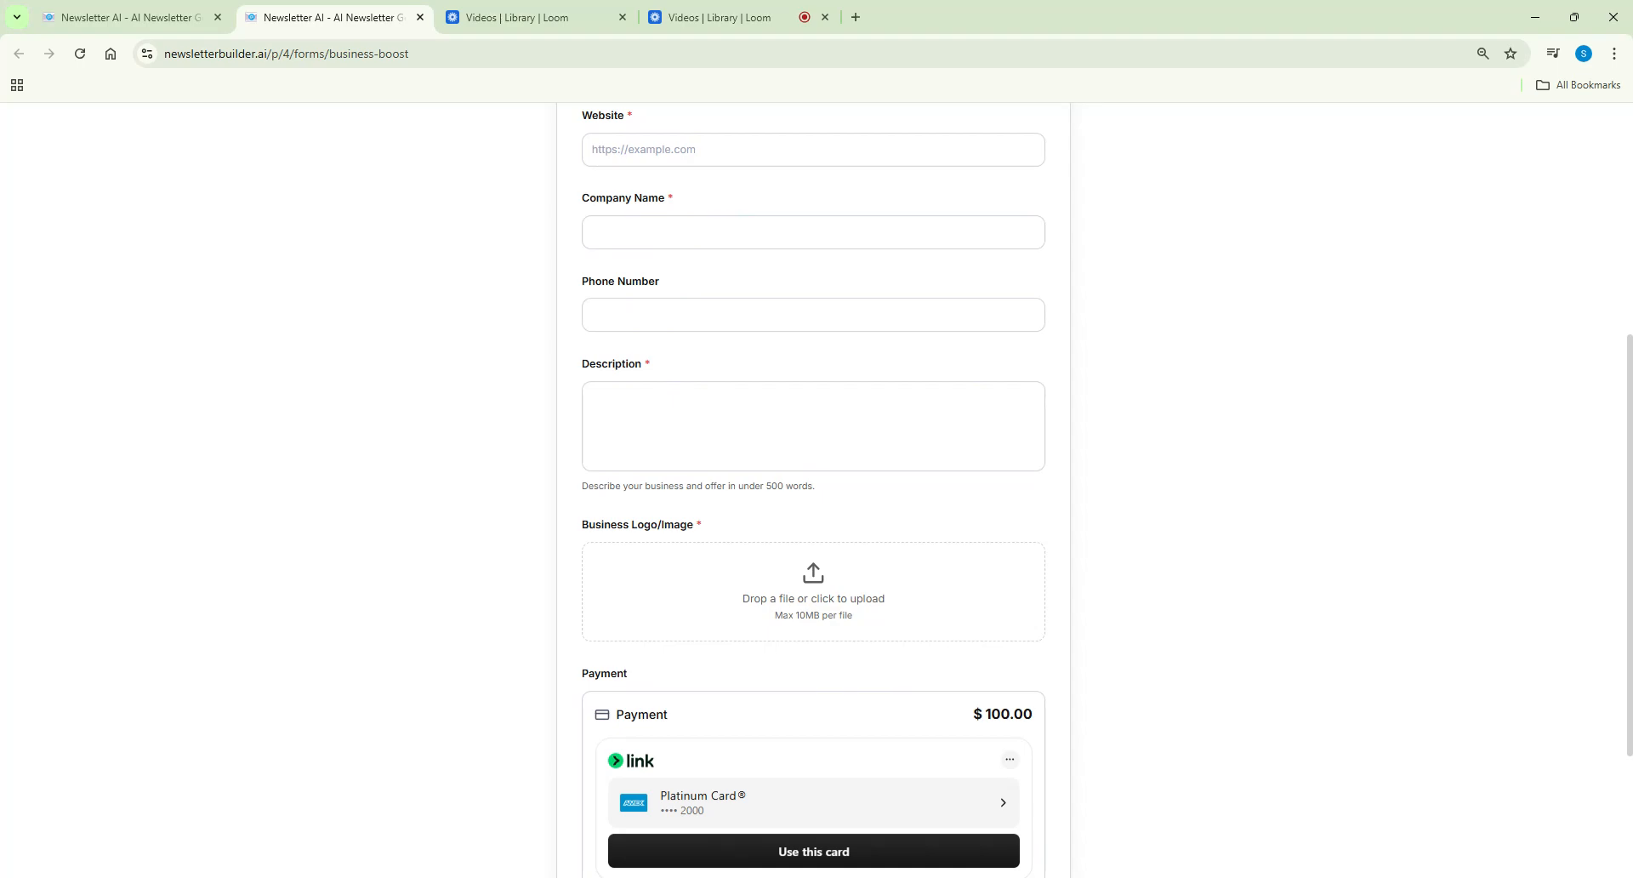
scroll(787, 557, down, 3)
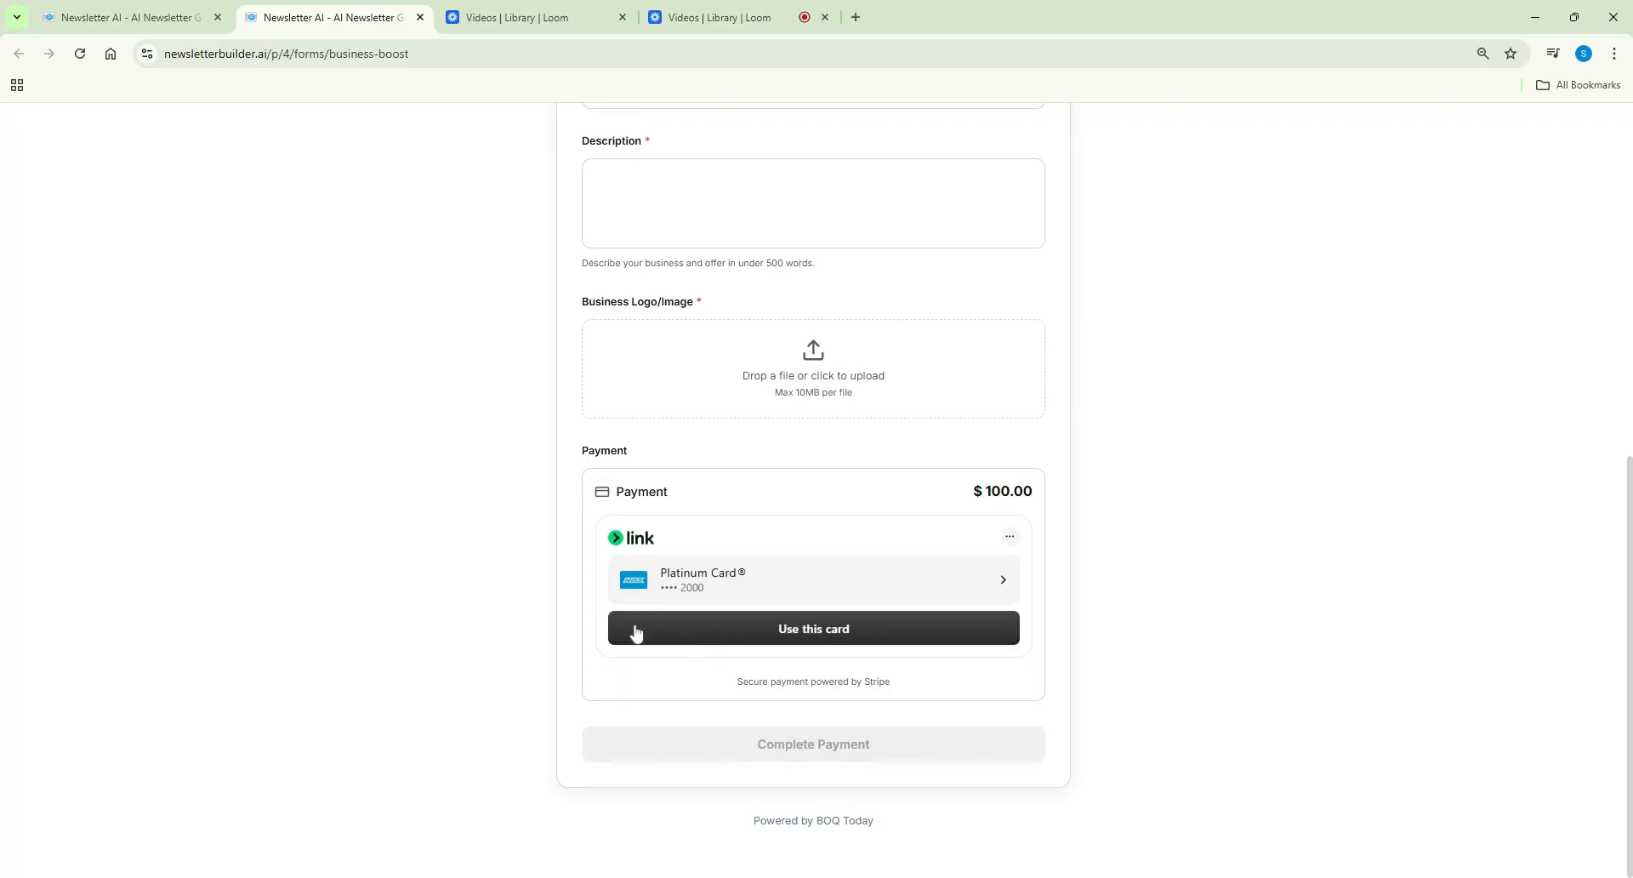
scroll(575, 695, up, 8)
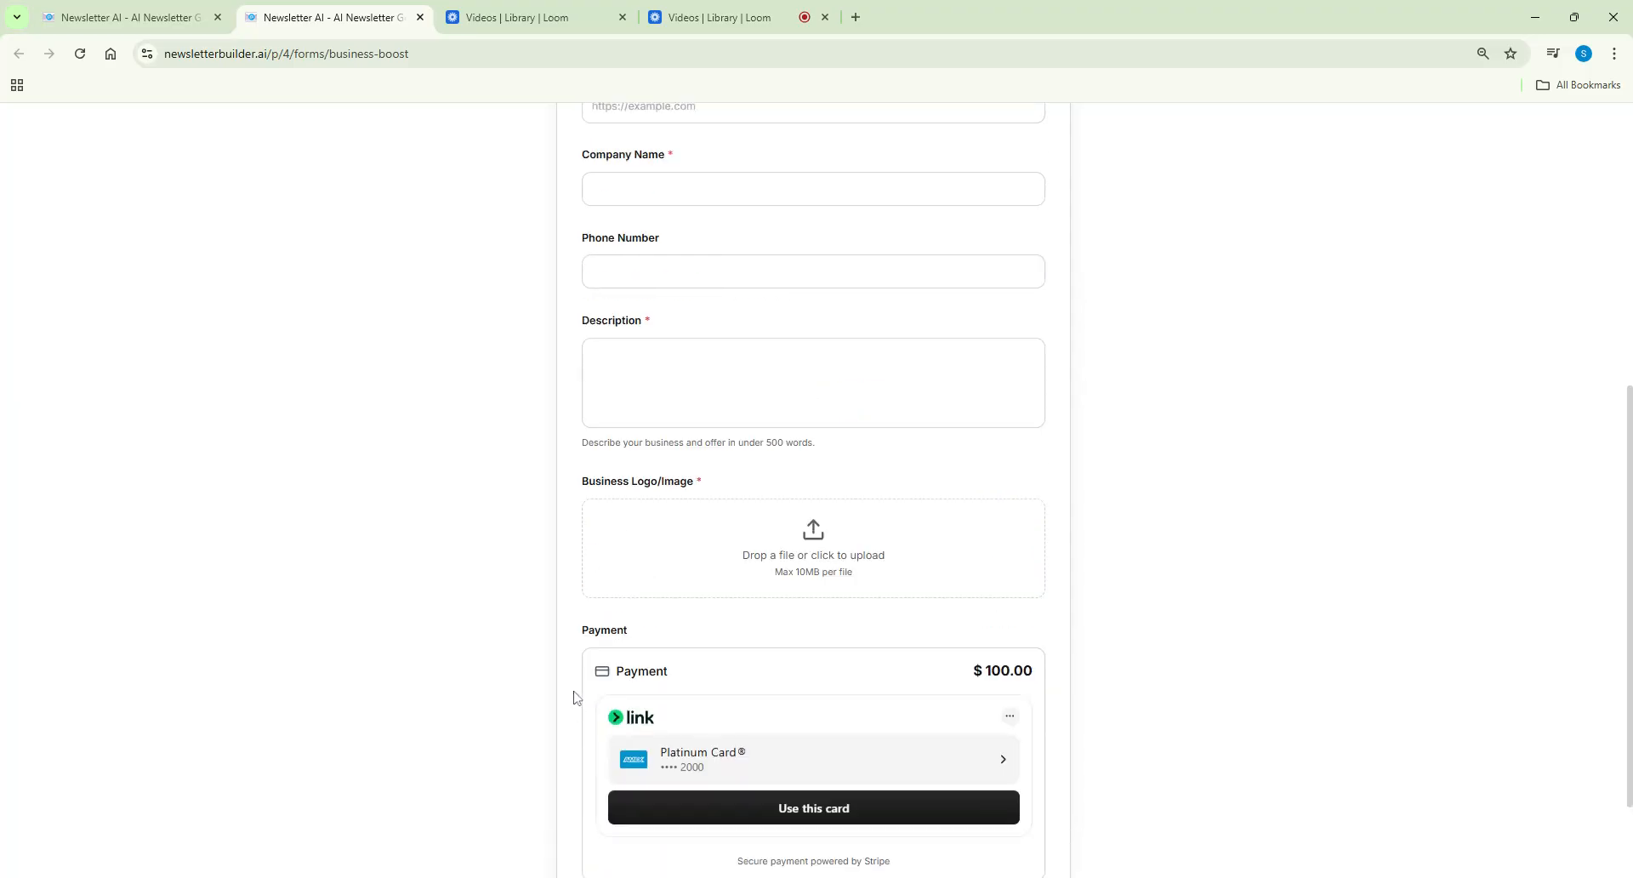
Examine the test submission's information and payment details in the Media Portal inbox, and return to the submission forms list
click(188, 27)
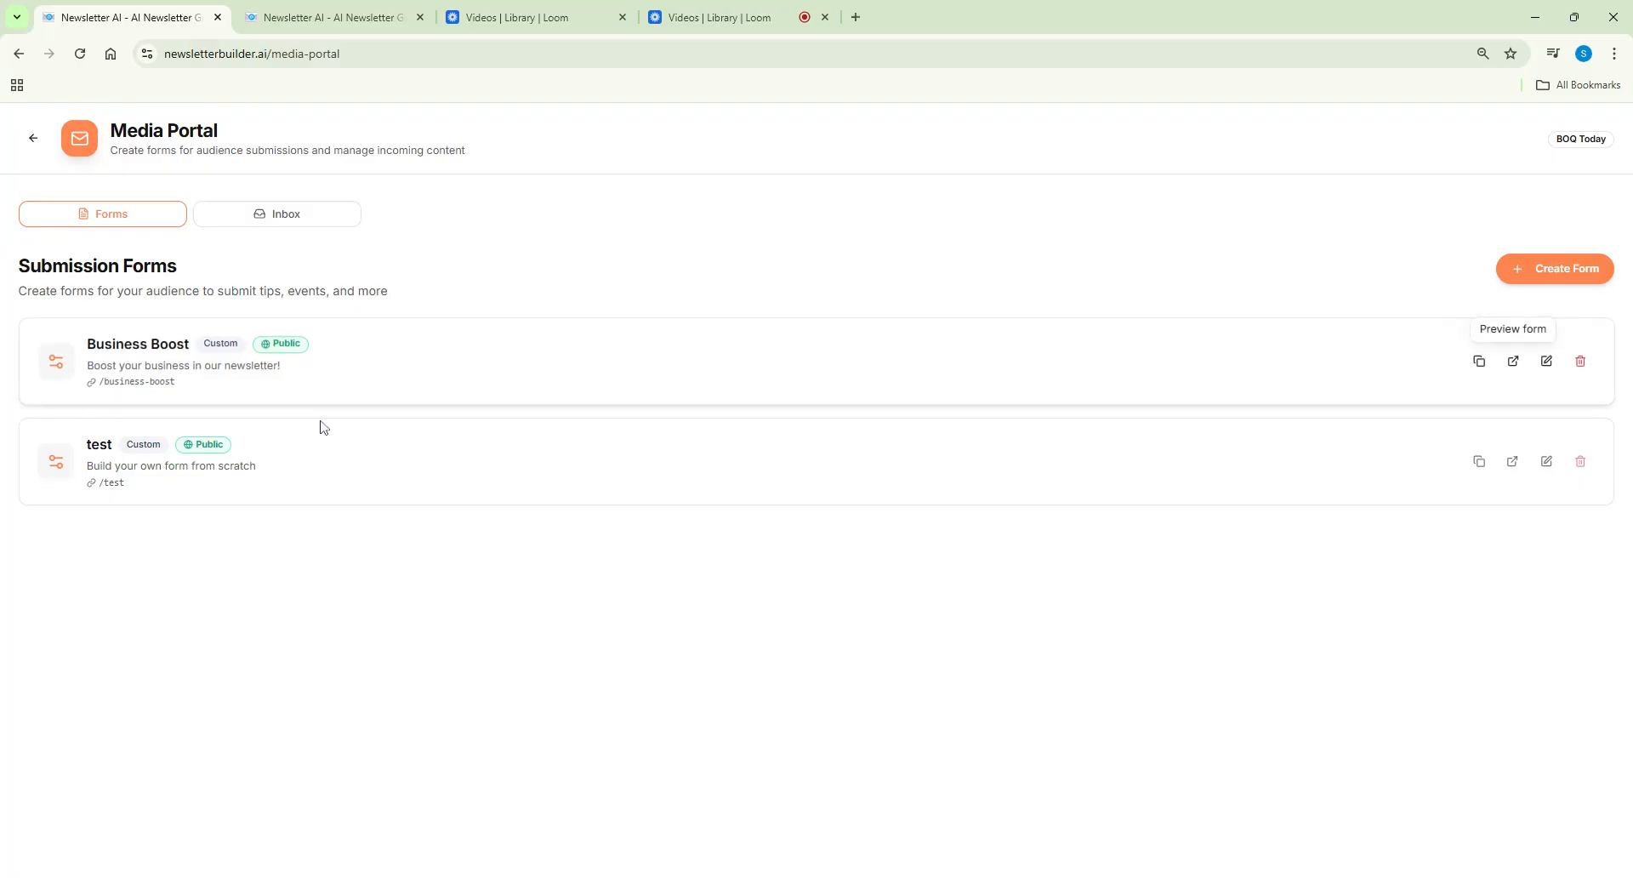
click(300, 223)
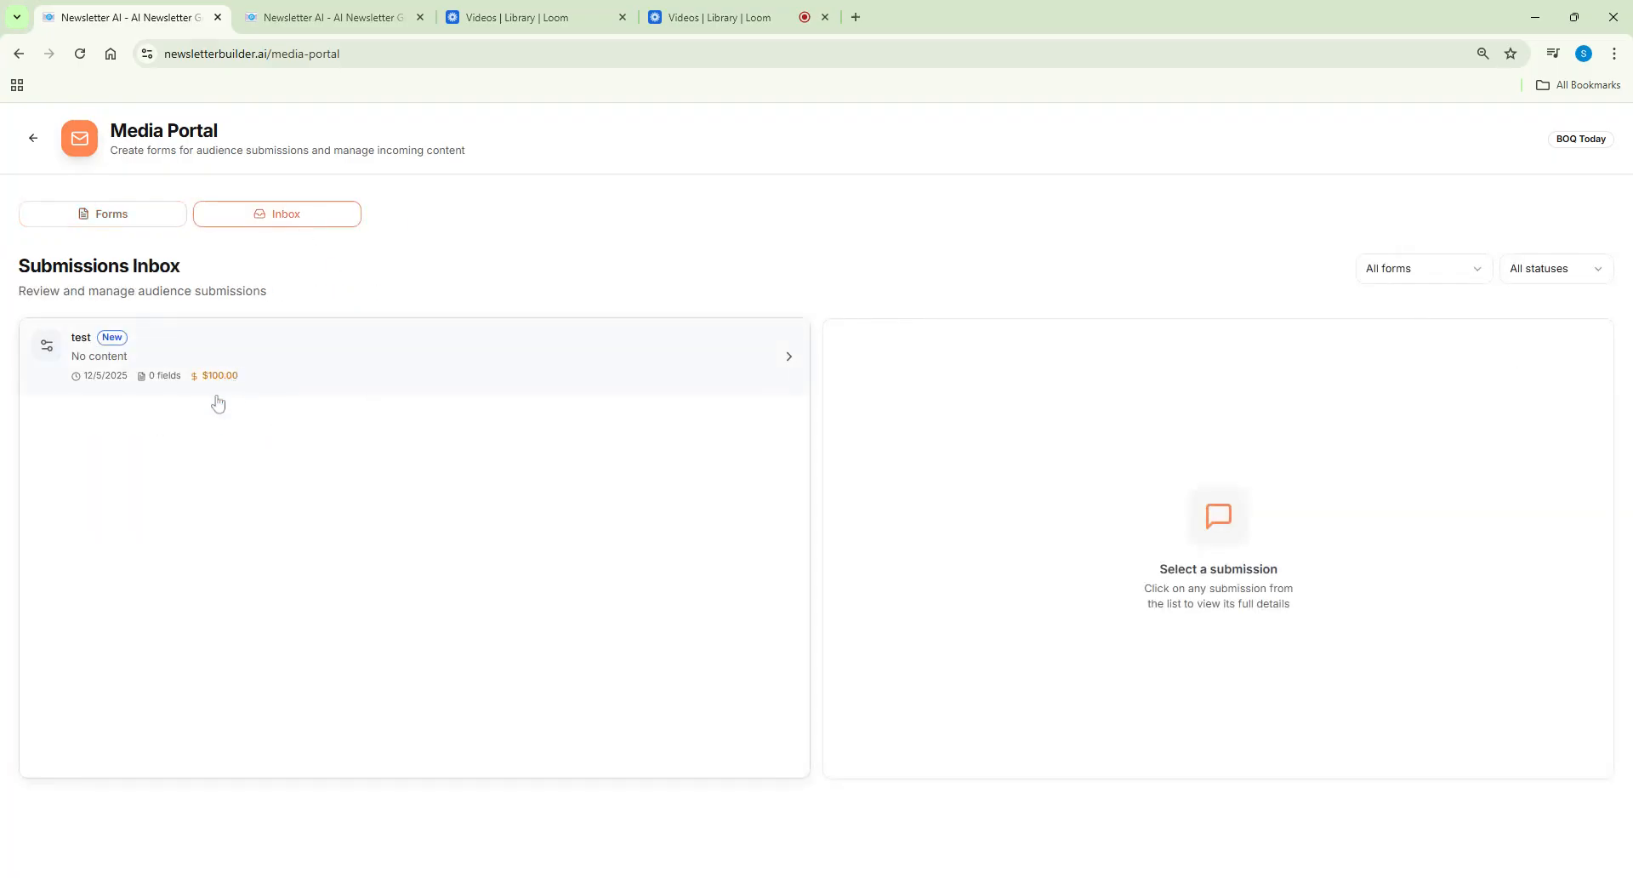
click(215, 368)
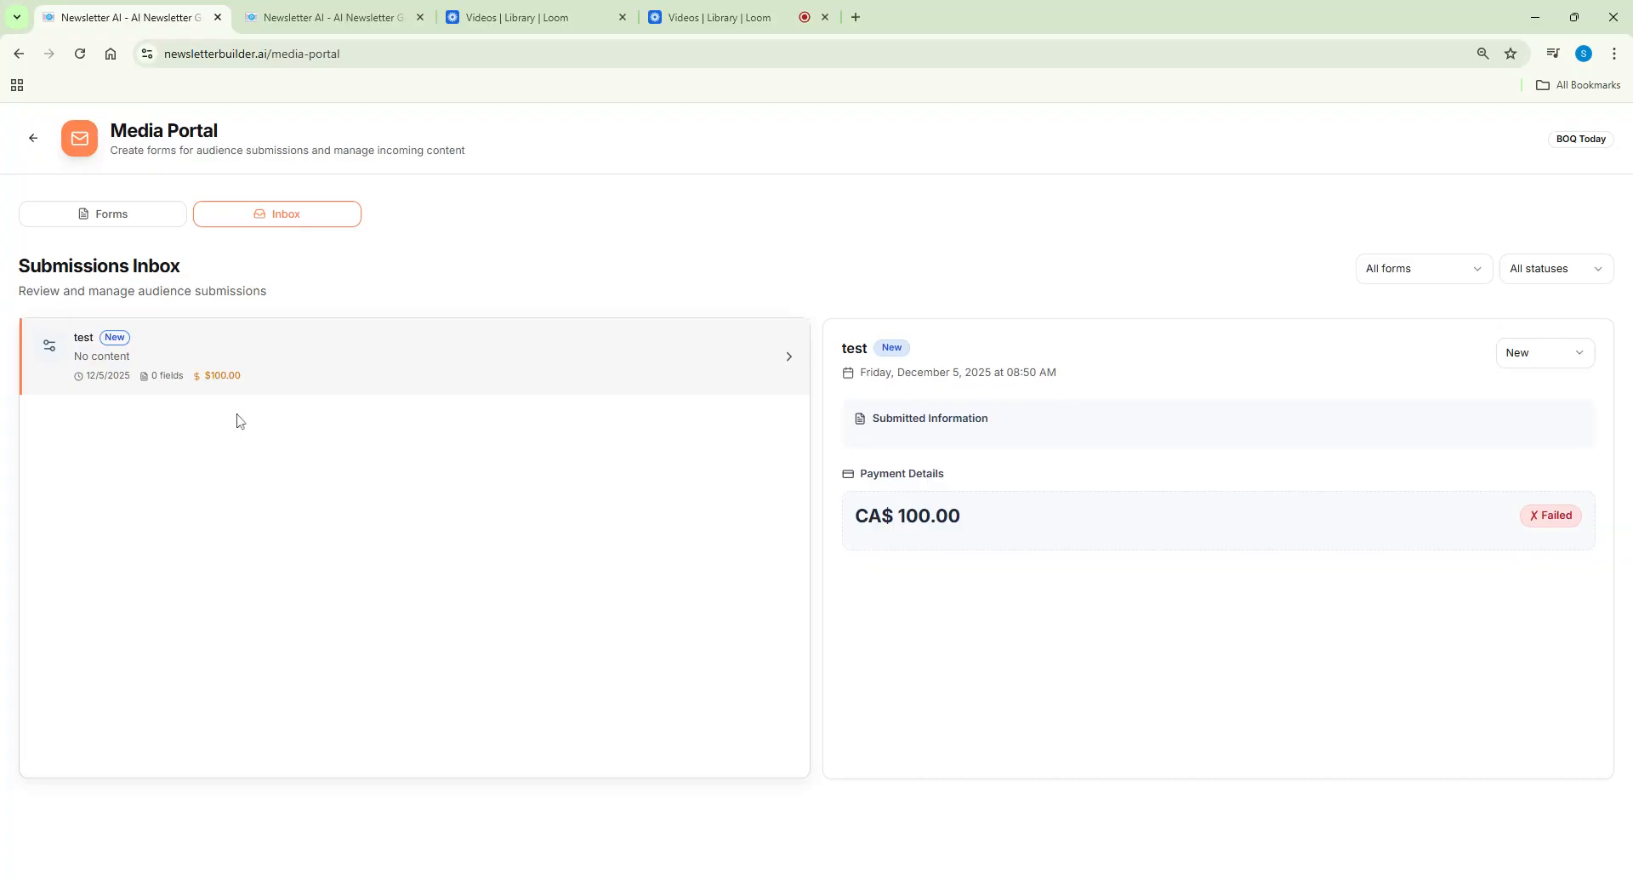
click(127, 219)
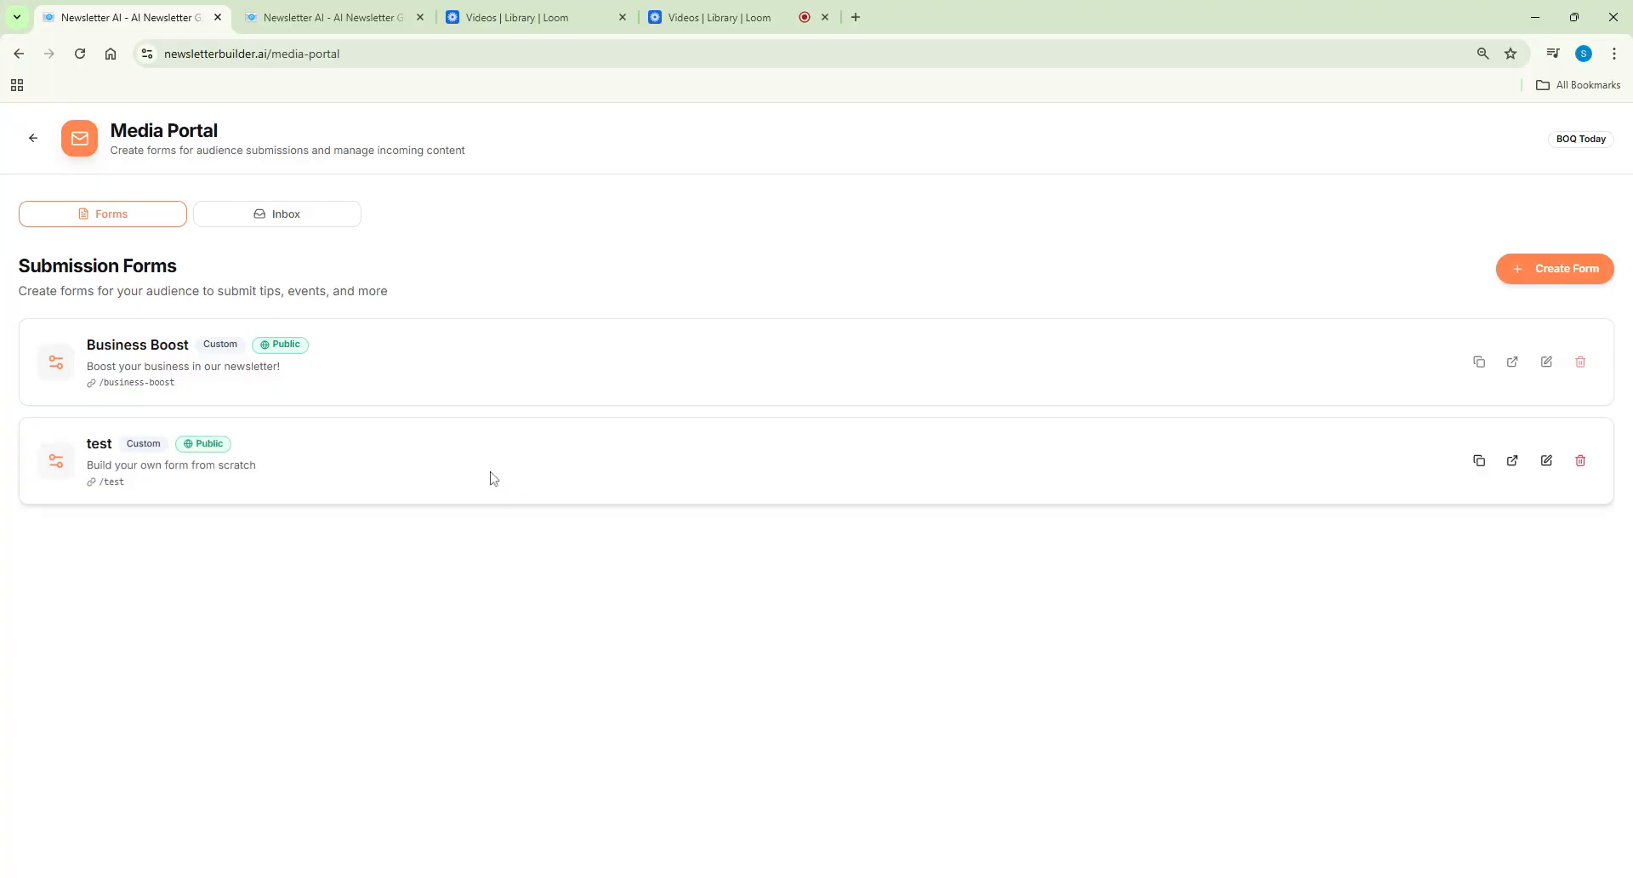
click(295, 215)
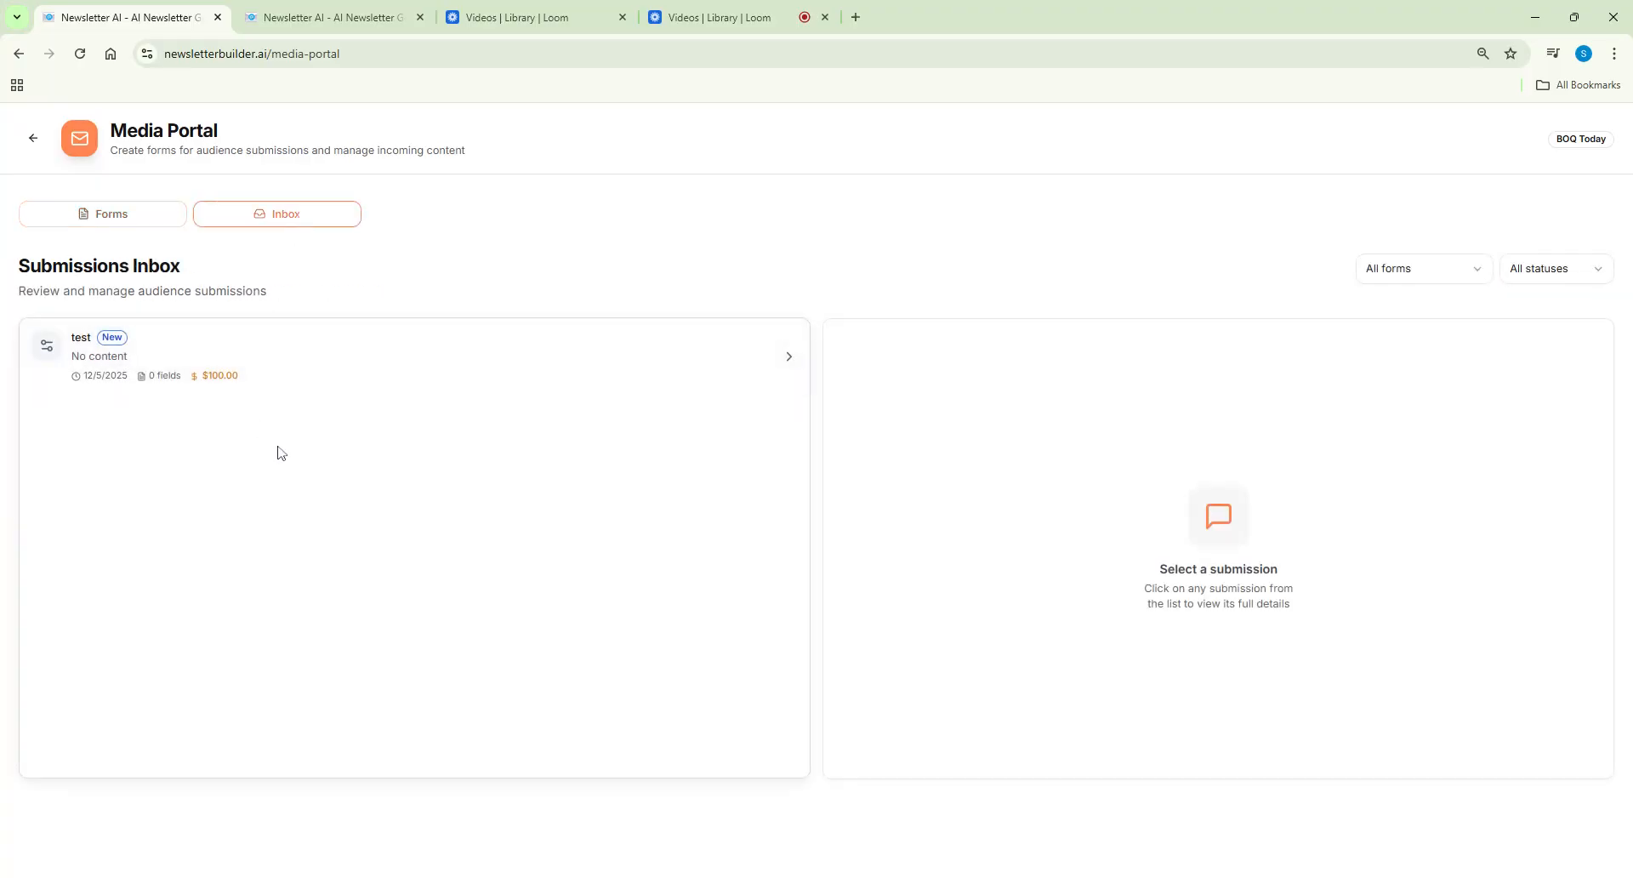
click(132, 219)
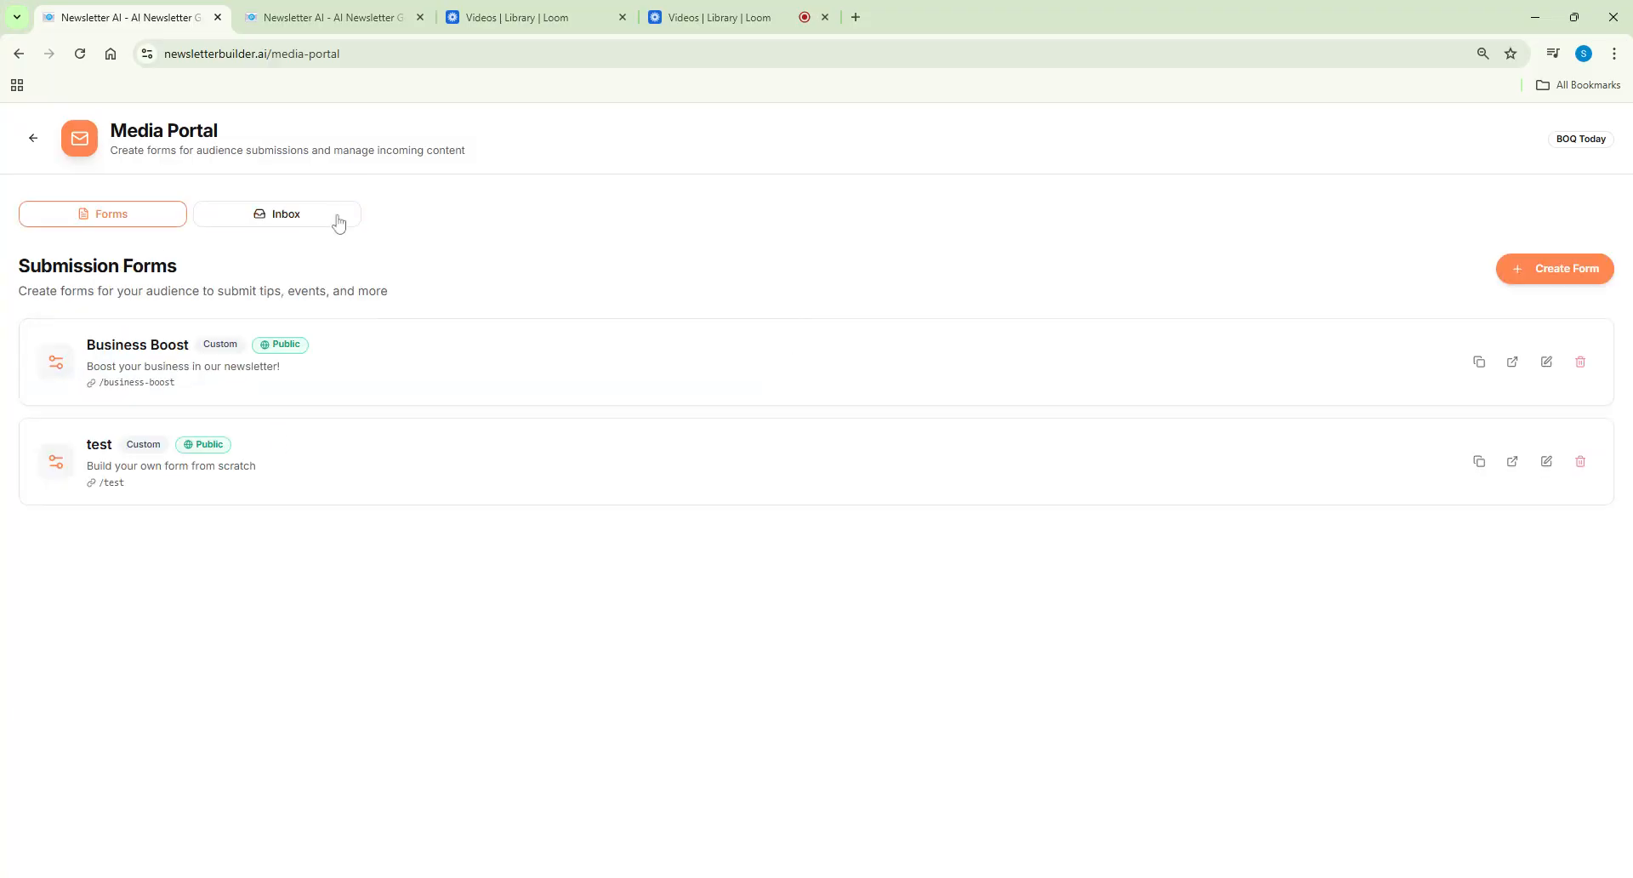